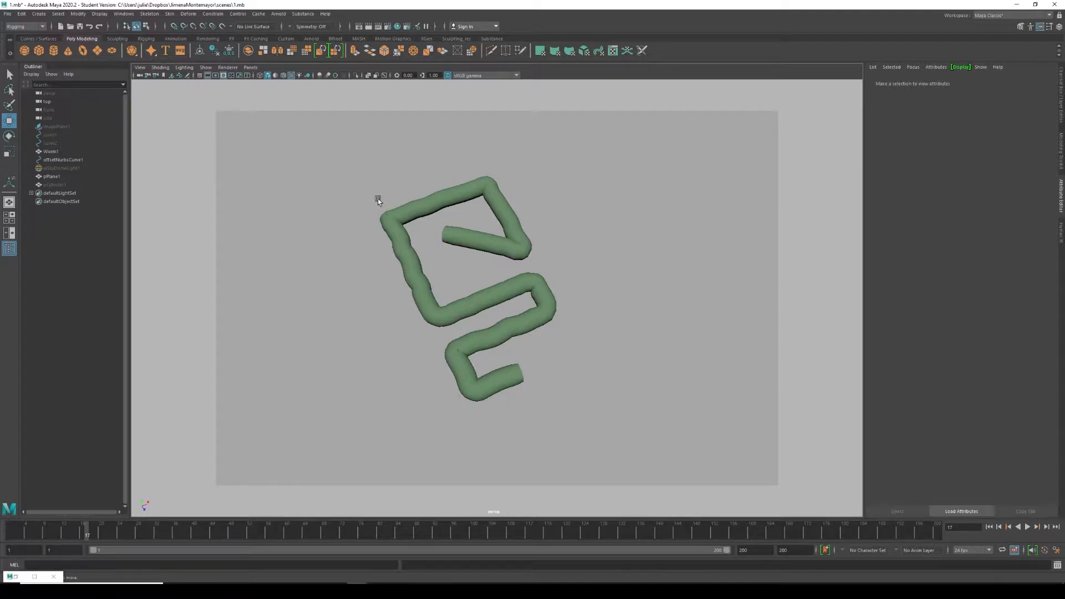
- Examine the finished green worm mesh from above and from several angles
{"action": "scroll", "coordinate": [503, 391], "scroll_direction": "up", "scroll_amount": 2}
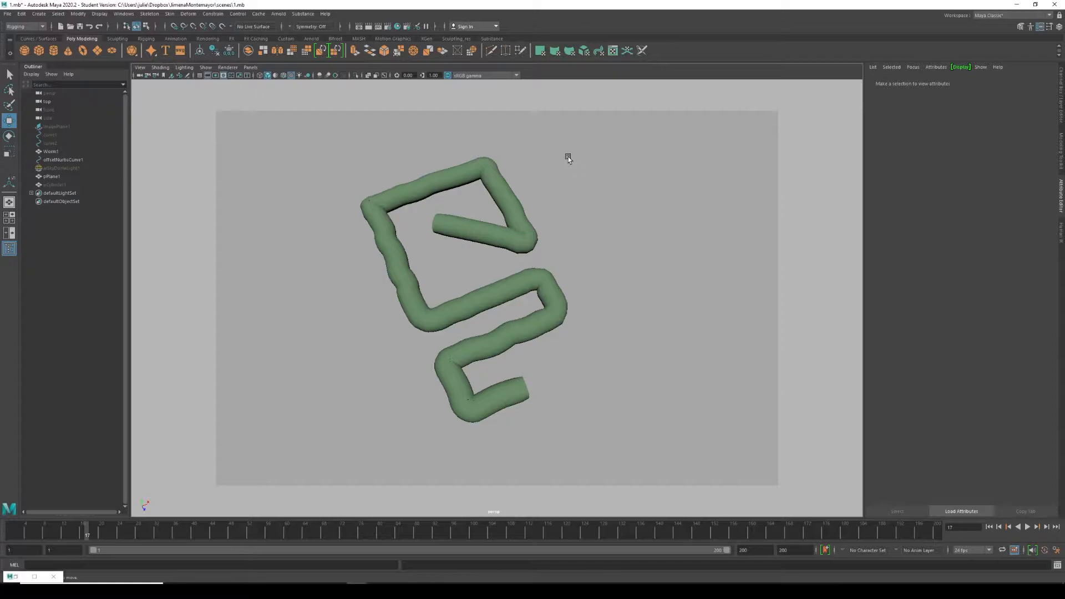
{"action": "left_click_drag", "start_coordinate": [549, 335], "coordinate": [383, 446], "text": "alt"}
{"action": "left_click_drag", "start_coordinate": [492, 431], "coordinate": [466, 370], "text": "alt"}
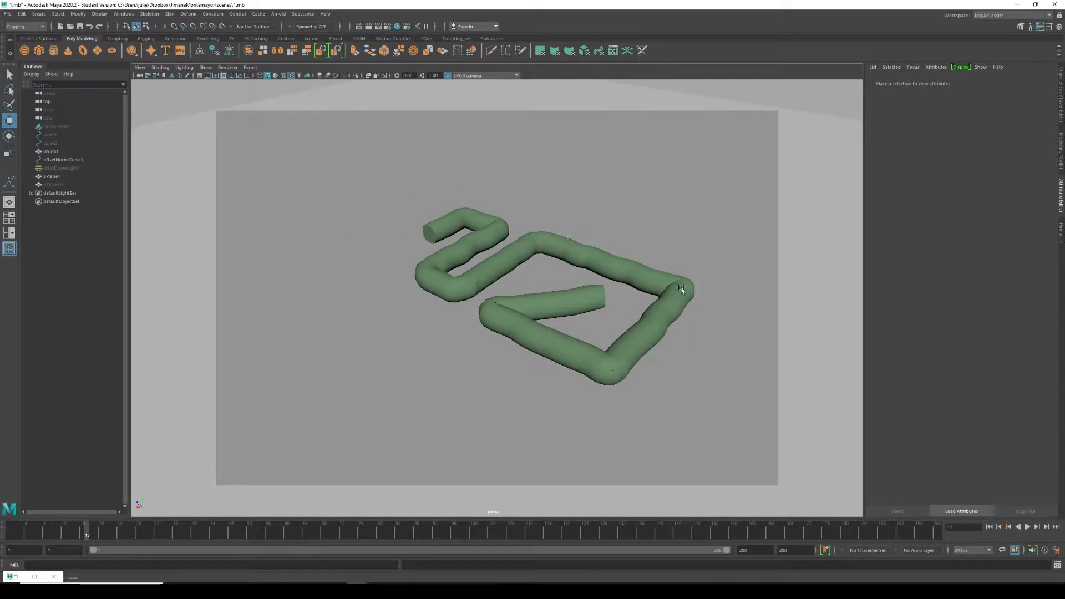
{"action": "scroll", "coordinate": [425, 232], "scroll_direction": "up", "scroll_amount": 2}
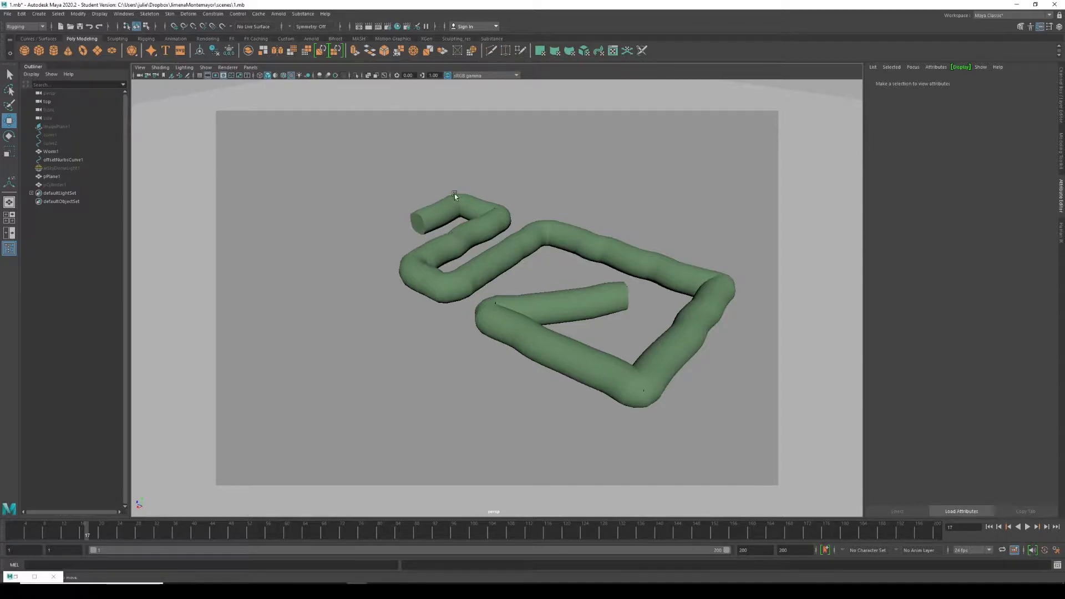
{"action": "left_click_drag", "start_coordinate": [447, 328], "coordinate": [449, 351], "text": "alt"}
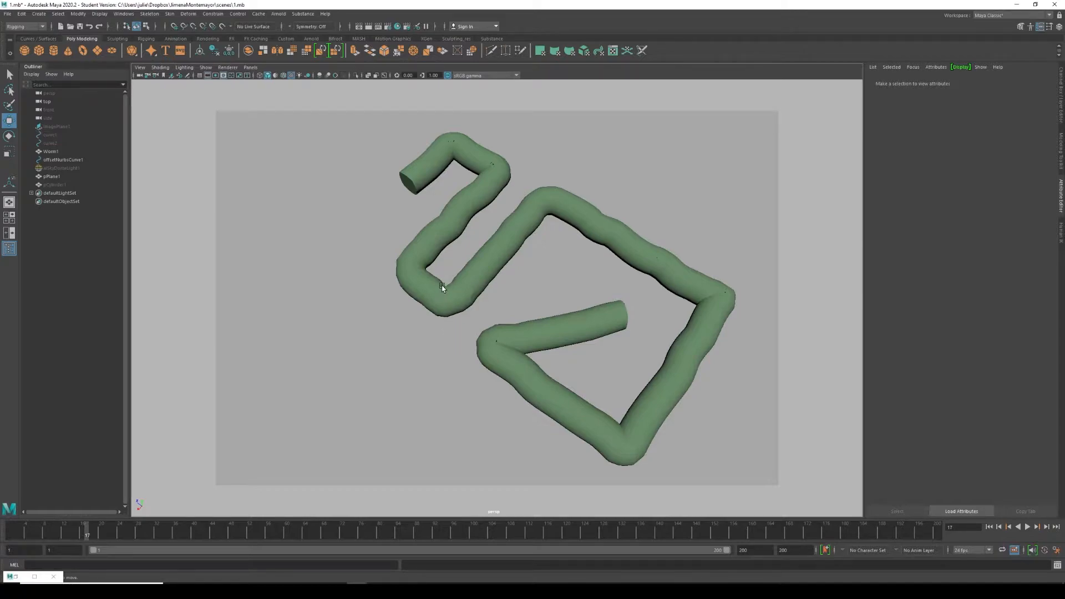
{"action": "scroll", "coordinate": [481, 210], "scroll_direction": "down", "scroll_amount": 5}
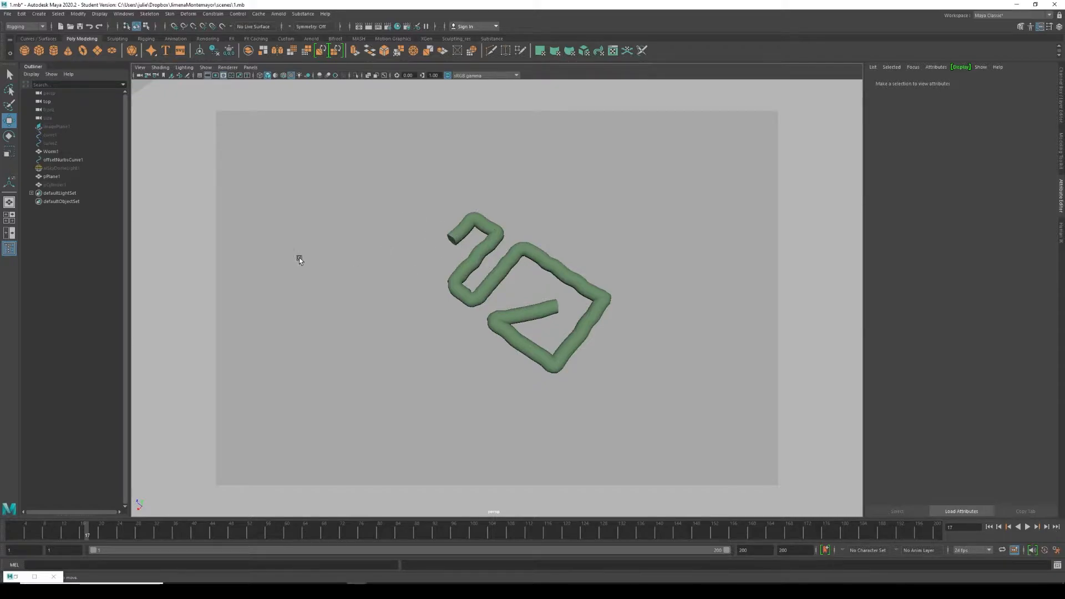
{"action": "left_click_drag", "start_coordinate": [365, 383], "coordinate": [438, 331], "text": "alt"}
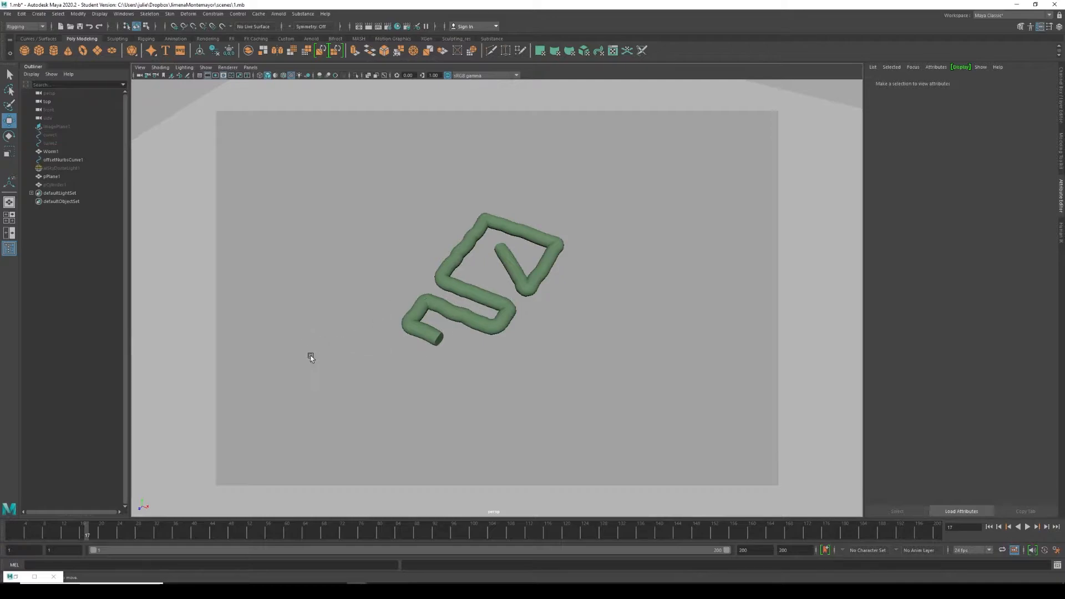
{"action": "scroll", "coordinate": [568, 293], "scroll_direction": "down", "scroll_amount": 4}
{"action": "middle_click_drag", "start_coordinate": [568, 294], "coordinate": [570, 227], "text": "alt"}
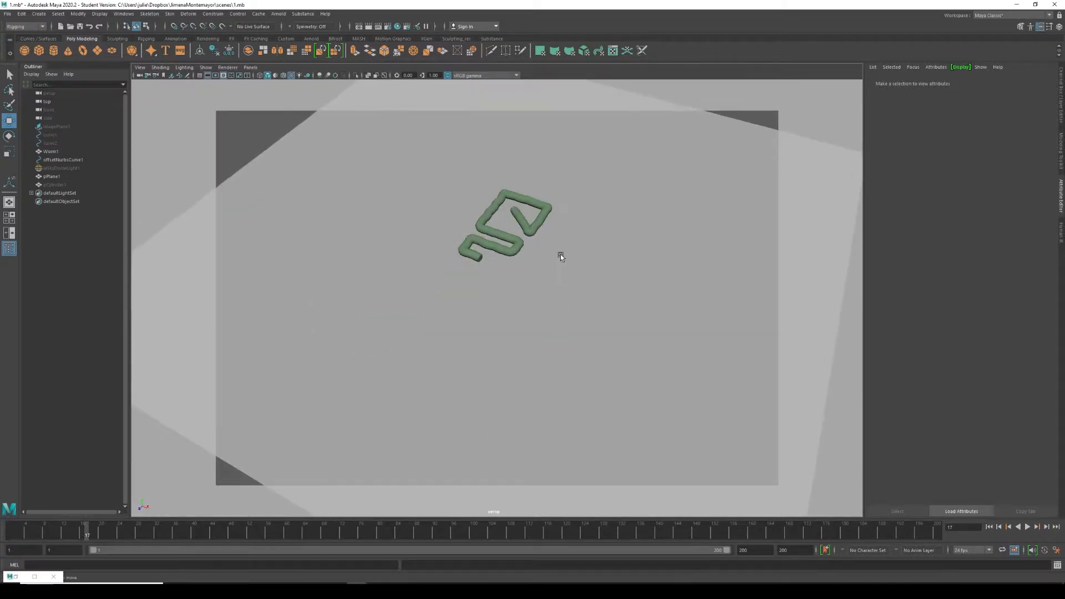
{"action": "scroll", "coordinate": [566, 266], "scroll_direction": "up", "scroll_amount": 3}
{"action": "left_click_drag", "start_coordinate": [439, 256], "coordinate": [457, 286], "text": "alt"}
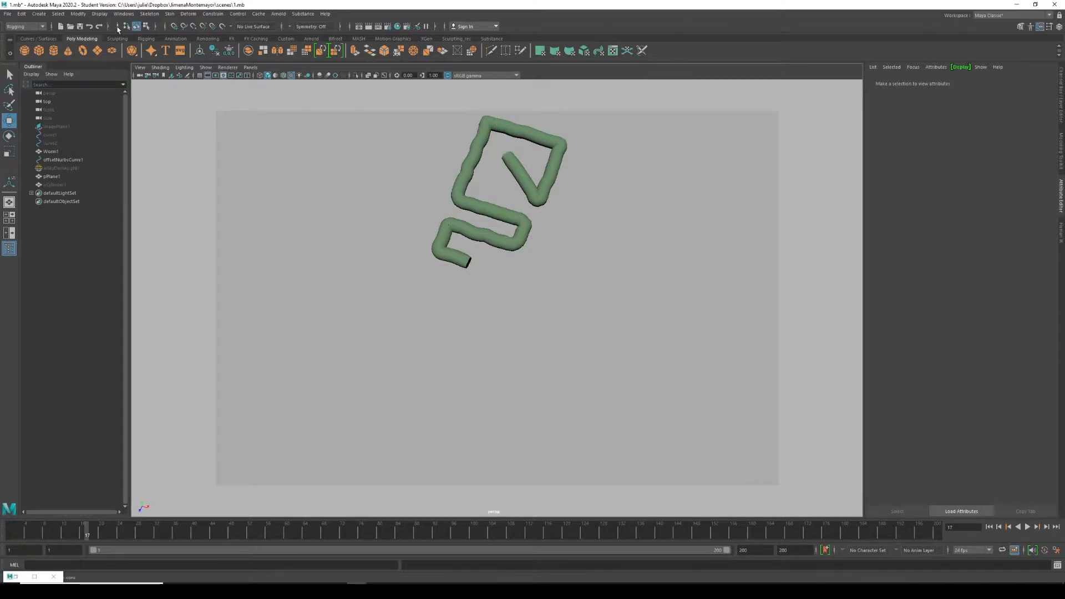
- Create a polygon cylinder and rotate it 90 degrees in X and 90 degrees in Y
{"action": "left_click", "coordinate": [54, 51]}
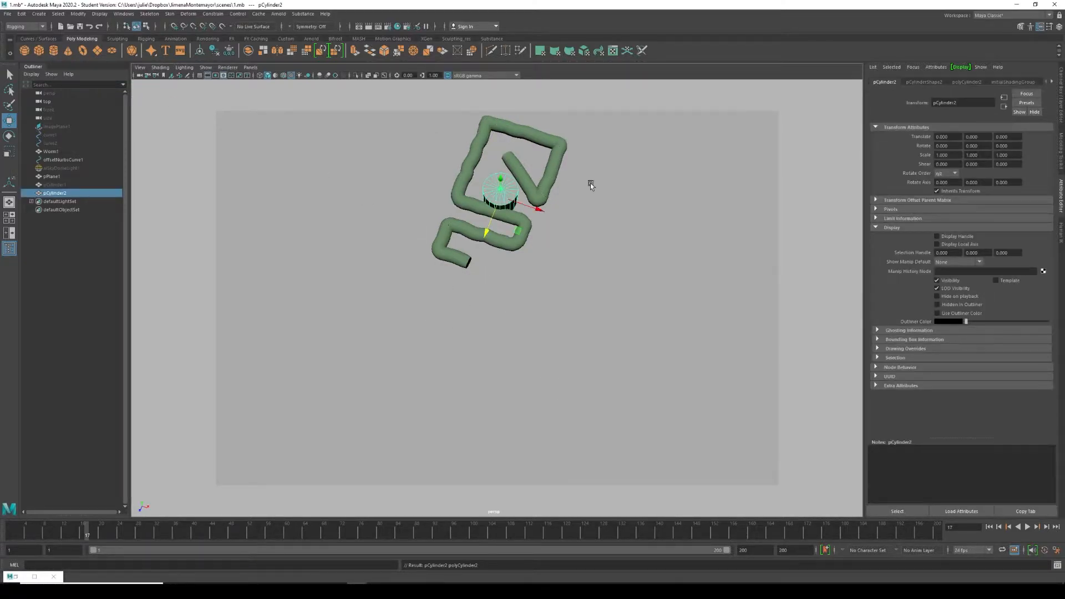
{"action": "left_click_drag", "start_coordinate": [951, 146], "coordinate": [919, 146]}
{"action": "type", "text": "90"}
{"action": "key", "text": "Return"}
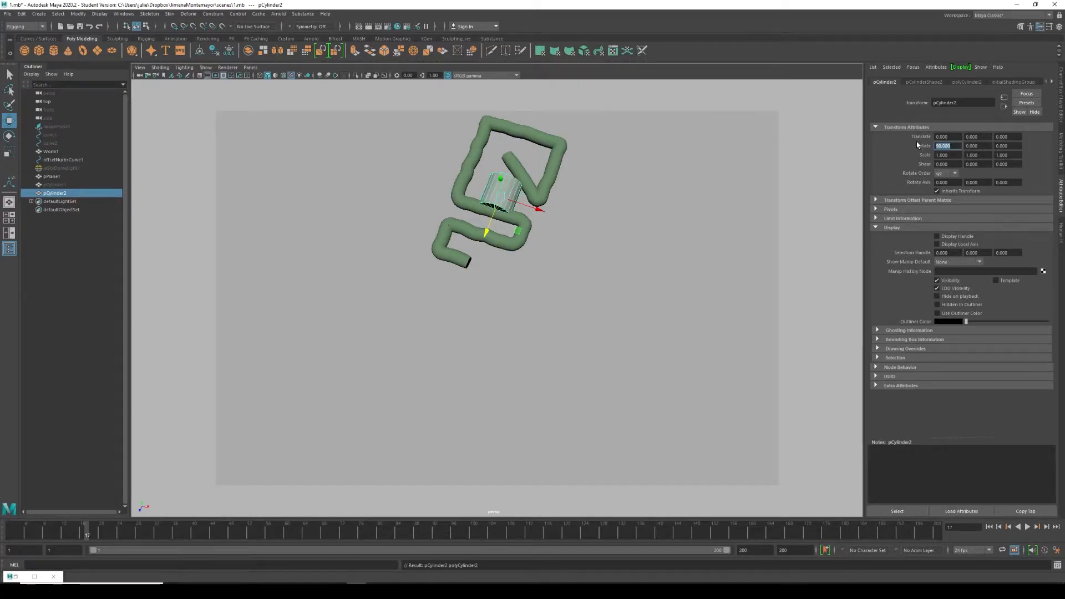
{"action": "left_click", "coordinate": [977, 146]}
{"action": "double_click", "coordinate": [977, 145]}
{"action": "type", "text": "90"}
{"action": "key", "text": "Return"}
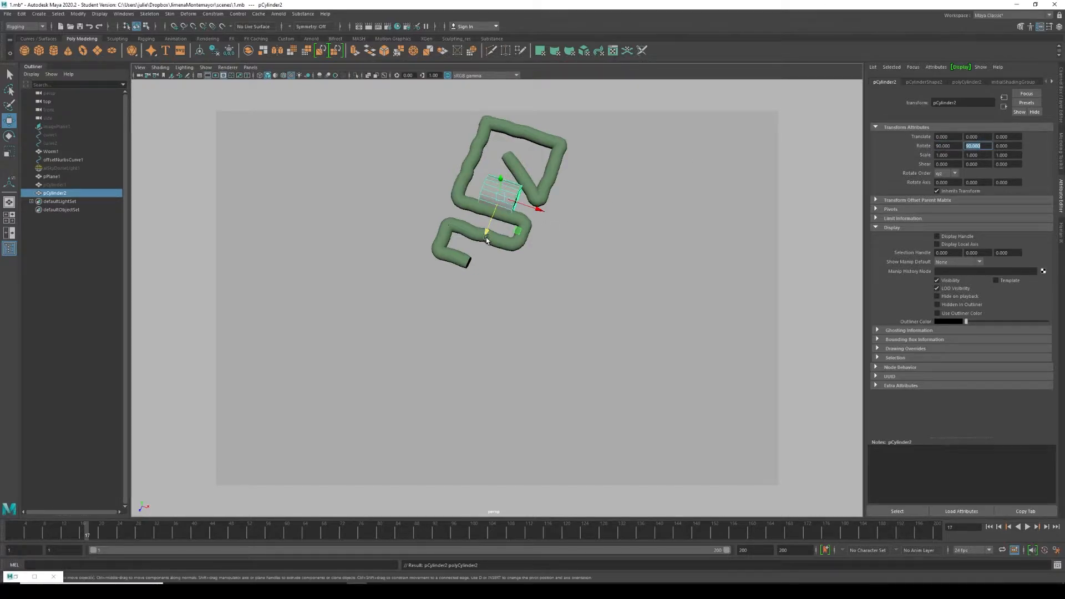
- Move the new cylinder onto the empty area beyond the worm's tail and set its radius to 0.4
{"action": "middle_click_drag", "start_coordinate": [422, 286], "coordinate": [341, 359]}
{"action": "left_click_drag", "start_coordinate": [412, 384], "coordinate": [445, 382], "text": "alt"}
{"action": "left_click", "coordinate": [964, 82]}
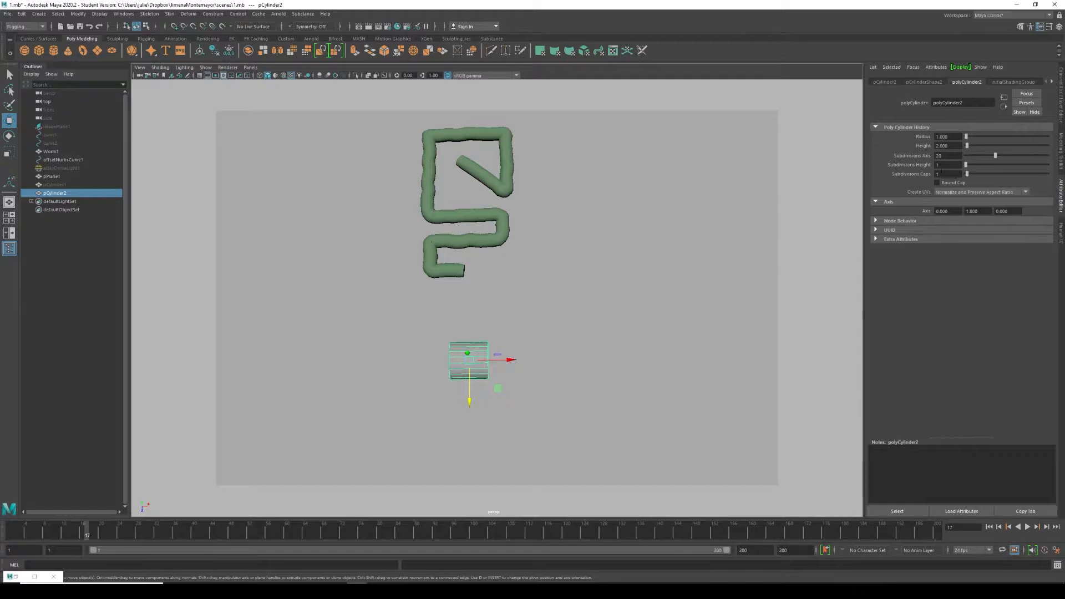
{"action": "left_click", "coordinate": [944, 137]}
{"action": "type", "text": "0.4"}
{"action": "key", "text": "Return"}
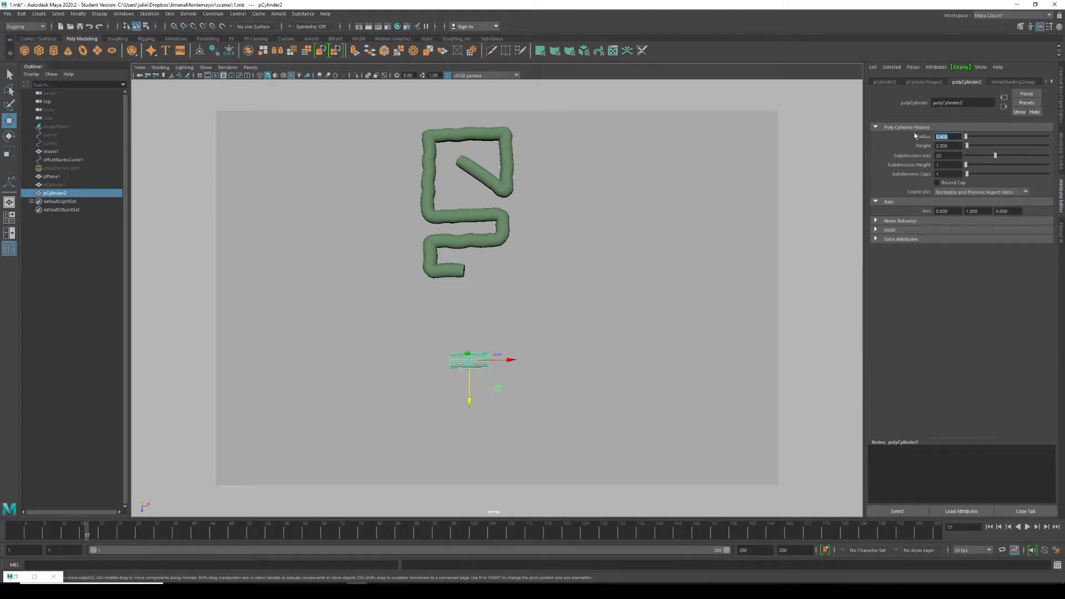
- Set the cylinder's height to 30
{"action": "left_click_drag", "start_coordinate": [967, 145], "coordinate": [899, 148]}
{"action": "type", "text": "3"}
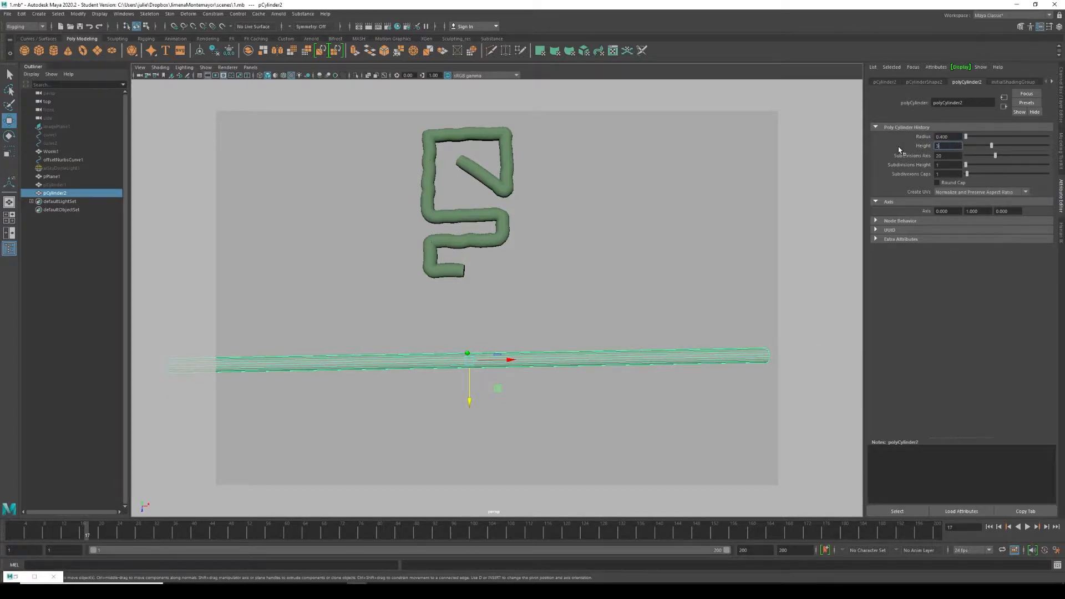
{"action": "type", "text": "0"}
{"action": "key", "text": "Return"}
{"action": "scroll", "coordinate": [774, 283], "scroll_direction": "down", "scroll_amount": 2}
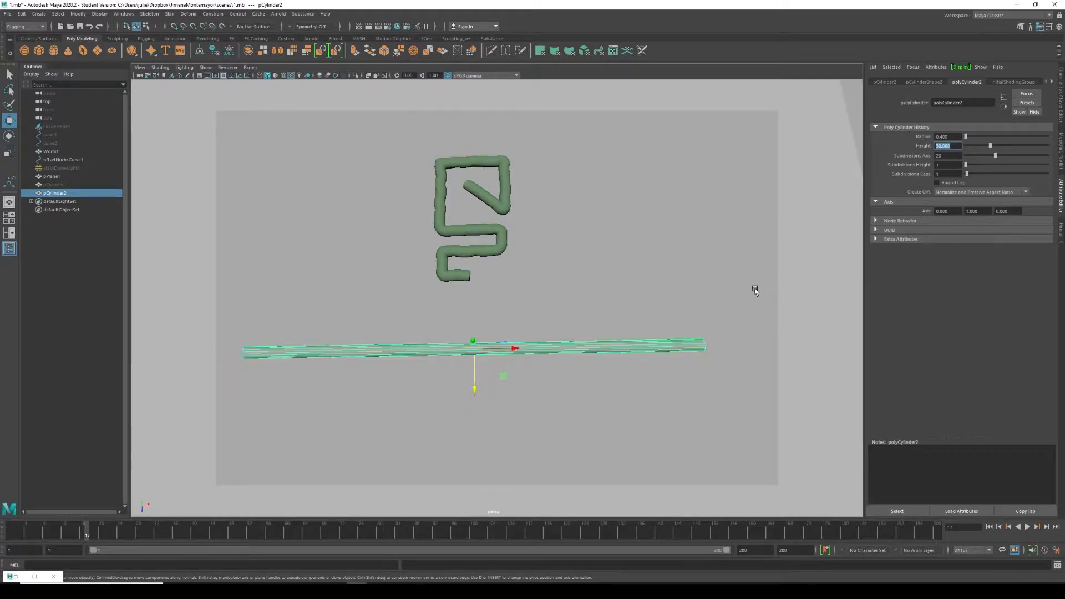
{"action": "middle_click_drag", "start_coordinate": [659, 290], "coordinate": [694, 323], "text": "alt"}
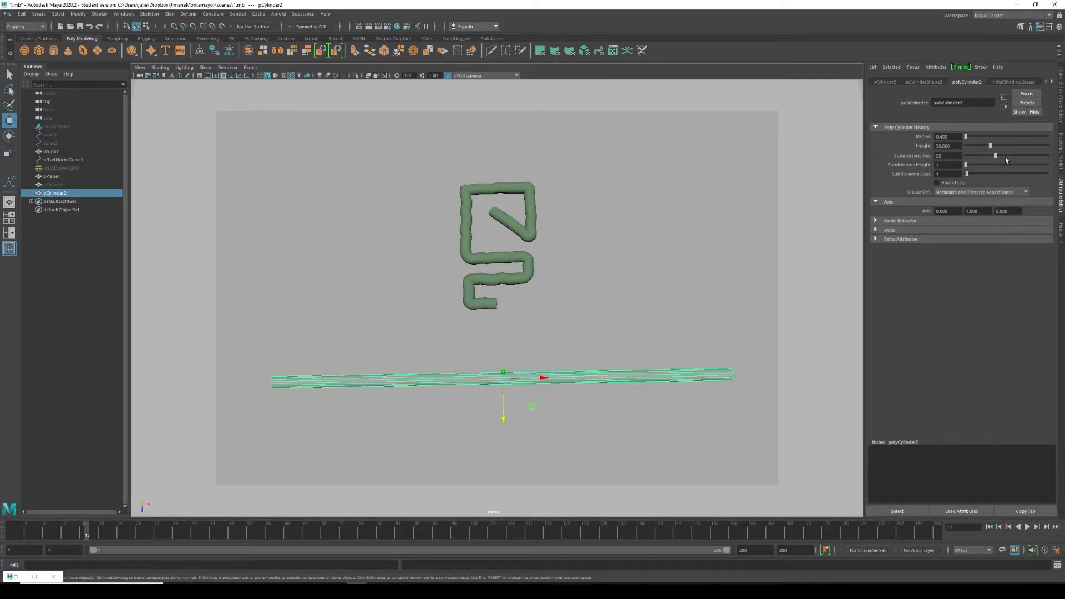
- Set the cylinder's height subdivisions to 120
{"action": "left_click_drag", "start_coordinate": [966, 165], "coordinate": [1049, 175]}
{"action": "left_click_drag", "start_coordinate": [949, 165], "coordinate": [856, 158]}
{"action": "type", "text": "120"}
{"action": "key", "text": "Return"}
{"action": "left_click_drag", "start_coordinate": [551, 400], "coordinate": [552, 405], "text": "alt"}
{"action": "left_click_drag", "start_coordinate": [481, 383], "coordinate": [434, 431], "text": "alt"}
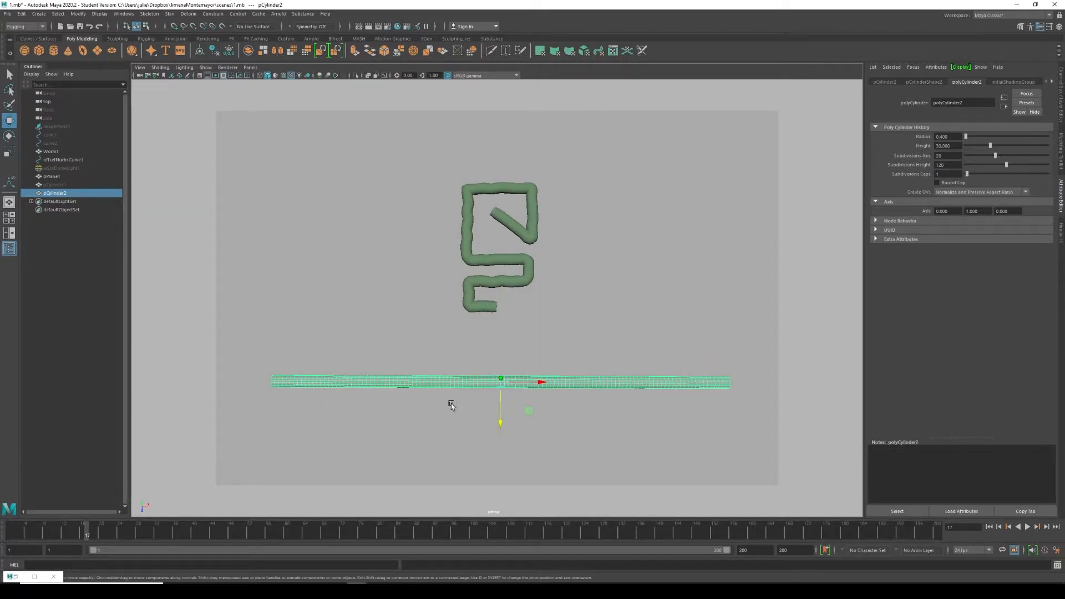
- Hide the green worm mesh so that only its path curve remains in view with the cylinder
{"action": "left_click", "coordinate": [464, 244]}
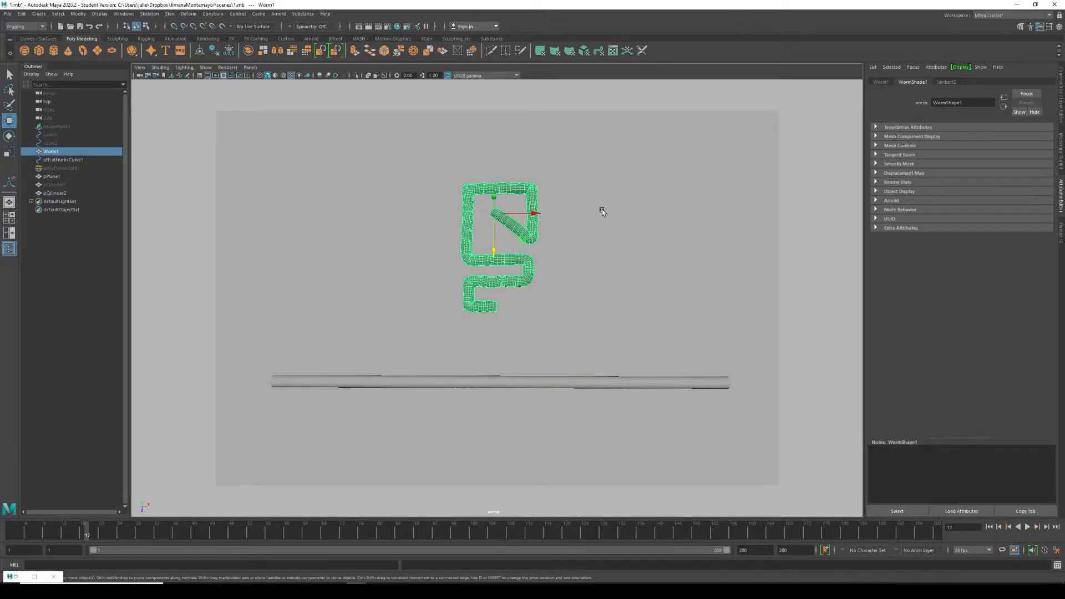
{"action": "key", "text": "shift+h"}
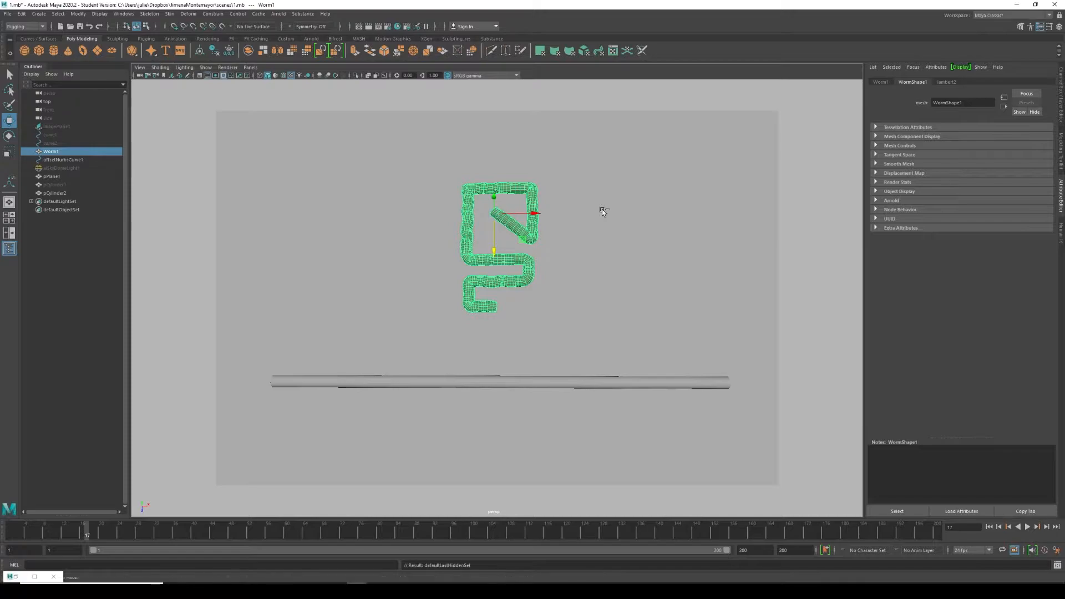
{"action": "key", "text": "ctrl+h"}
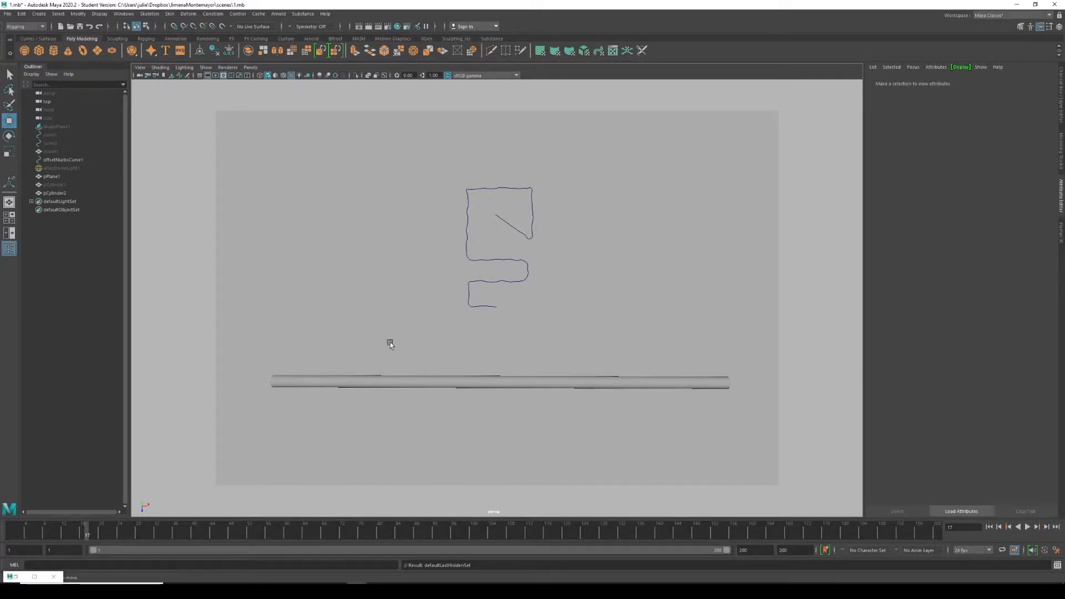
- Select the long cylinder and switch the viewport to the orthographic top view, framing the cylinder and the path curve
{"action": "left_click", "coordinate": [297, 377]}
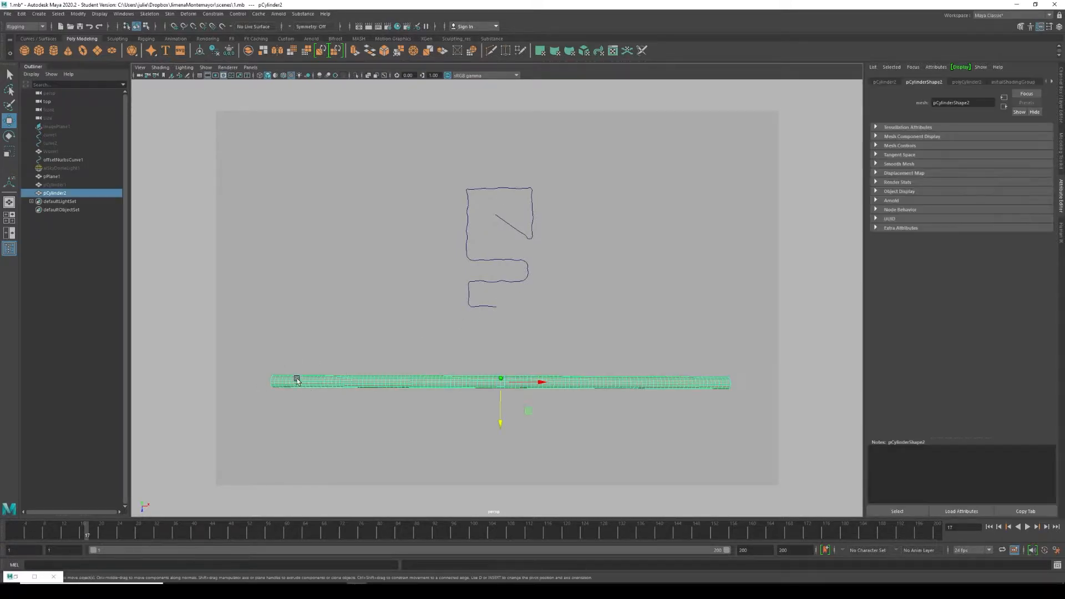
{"action": "left_click_drag", "start_coordinate": [414, 266], "coordinate": [404, 258], "text": "alt"}
{"action": "left_click_drag", "start_coordinate": [521, 224], "coordinate": [516, 248], "text": "alt"}
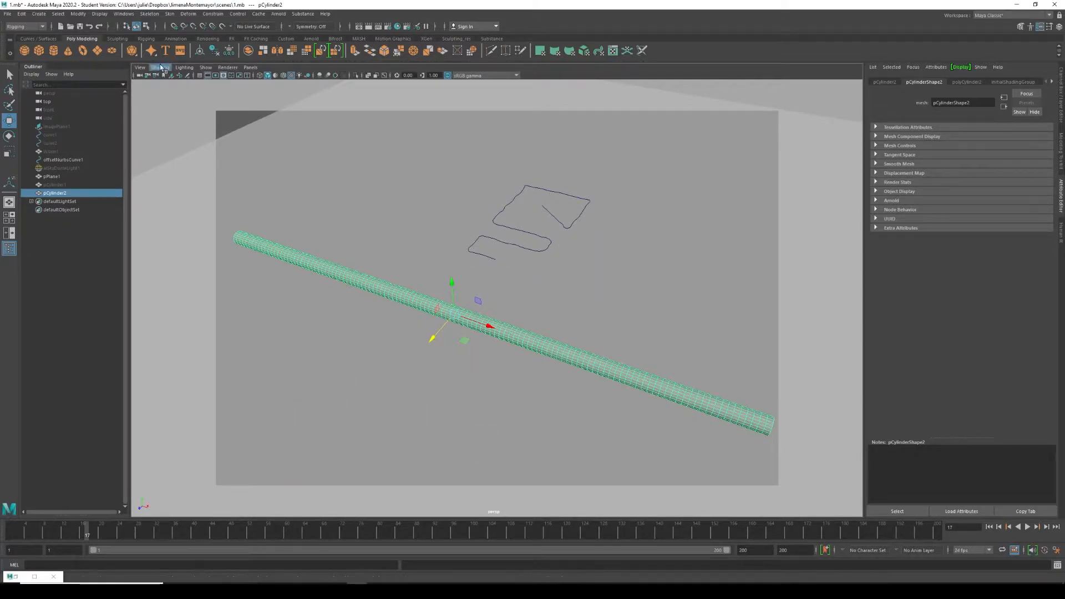
{"action": "left_click", "coordinate": [250, 68]}
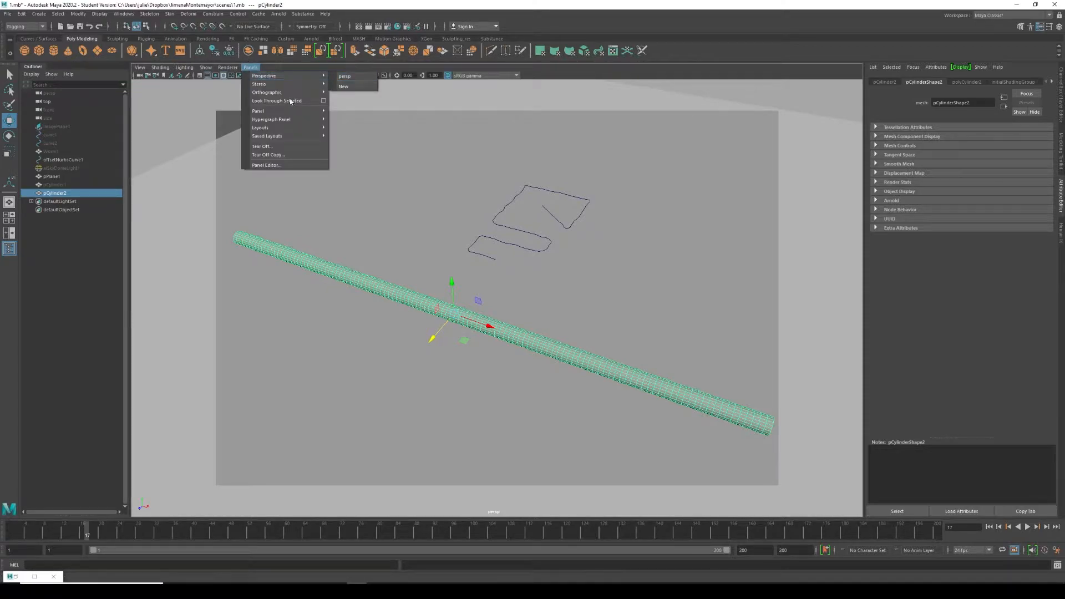
{"action": "left_click", "coordinate": [347, 109]}
{"action": "scroll", "coordinate": [513, 302], "scroll_direction": "down", "scroll_amount": 4}
{"action": "middle_click_drag", "start_coordinate": [500, 336], "coordinate": [518, 271], "text": "alt"}
{"action": "mouse_move", "coordinate": [518, 272]}
{"action": "right_mouse_down", "text": "alt"}
{"action": "mouse_move", "coordinate": [530, 294]}
{"action": "mouse_move", "coordinate": [525, 268]}
{"action": "right_mouse_up", "text": "alt"}
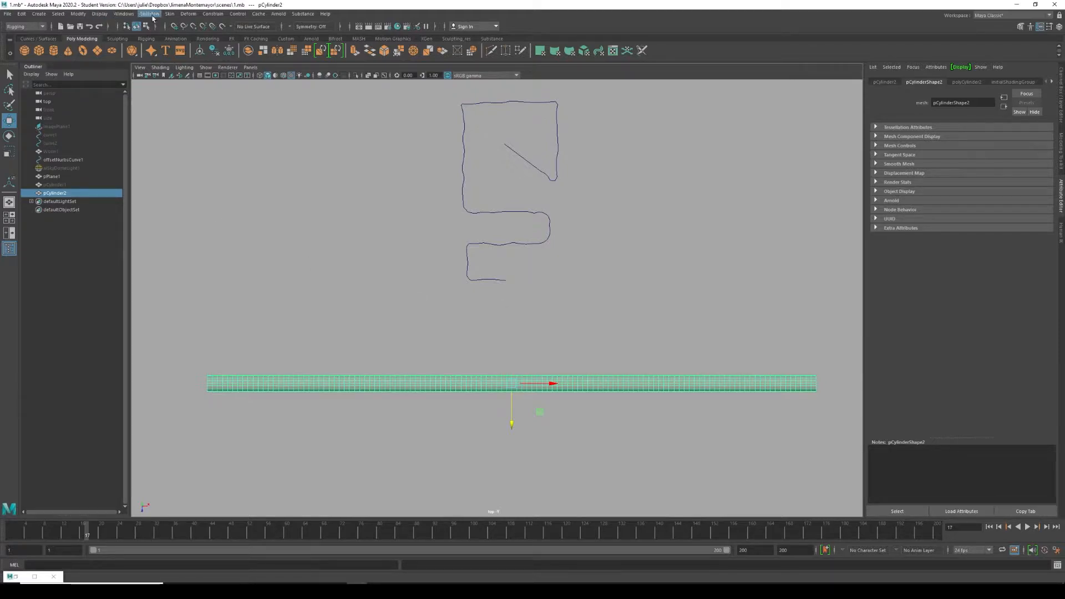
{"action": "scroll", "coordinate": [260, 416], "scroll_direction": "up", "scroll_amount": 2}
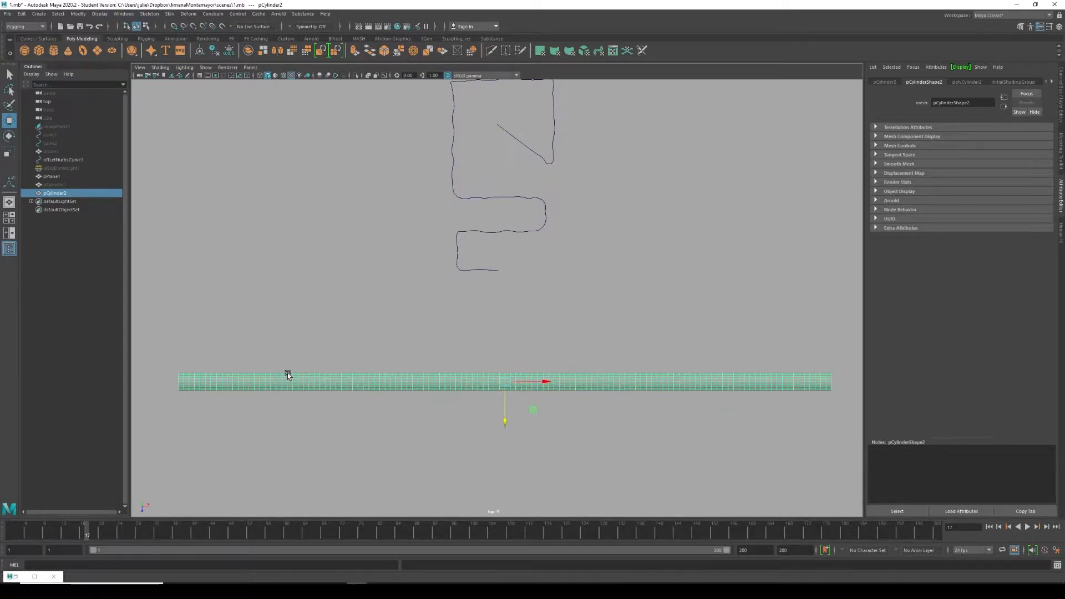
{"action": "middle_click_drag", "start_coordinate": [289, 346], "coordinate": [282, 355], "text": "alt"}
- Display the top view in wireframe and hide the ground plane
{"action": "key", "text": "4"}
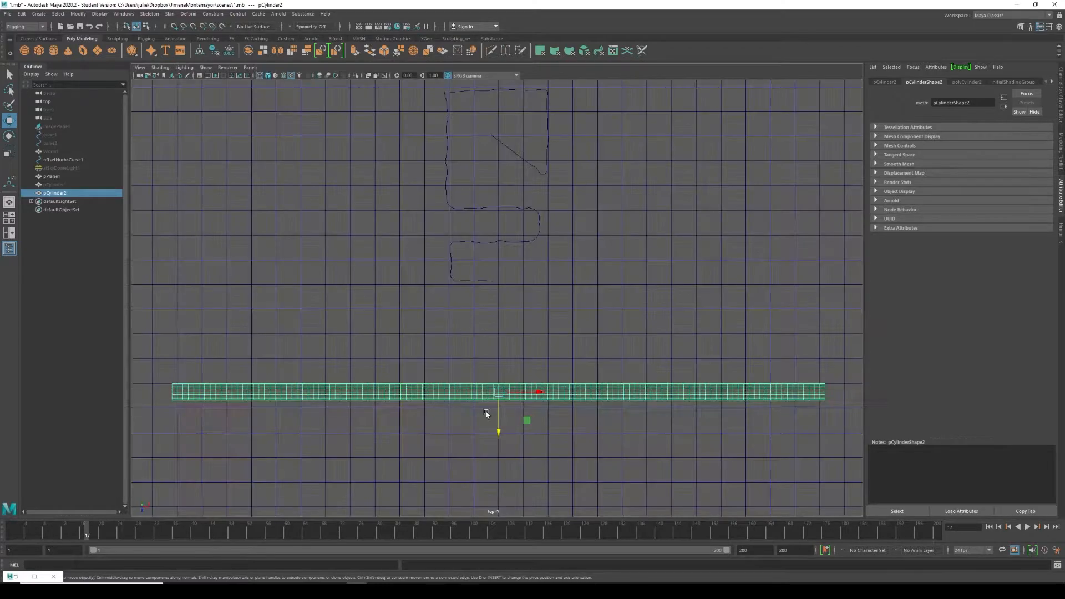
{"action": "left_click", "coordinate": [362, 348]}
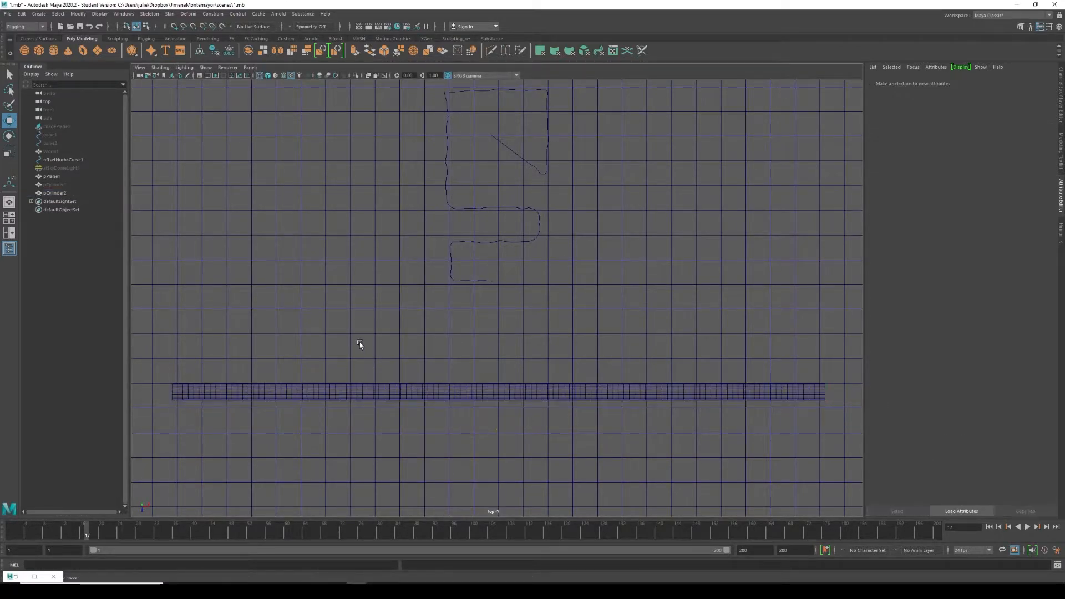
{"action": "left_click", "coordinate": [351, 344]}
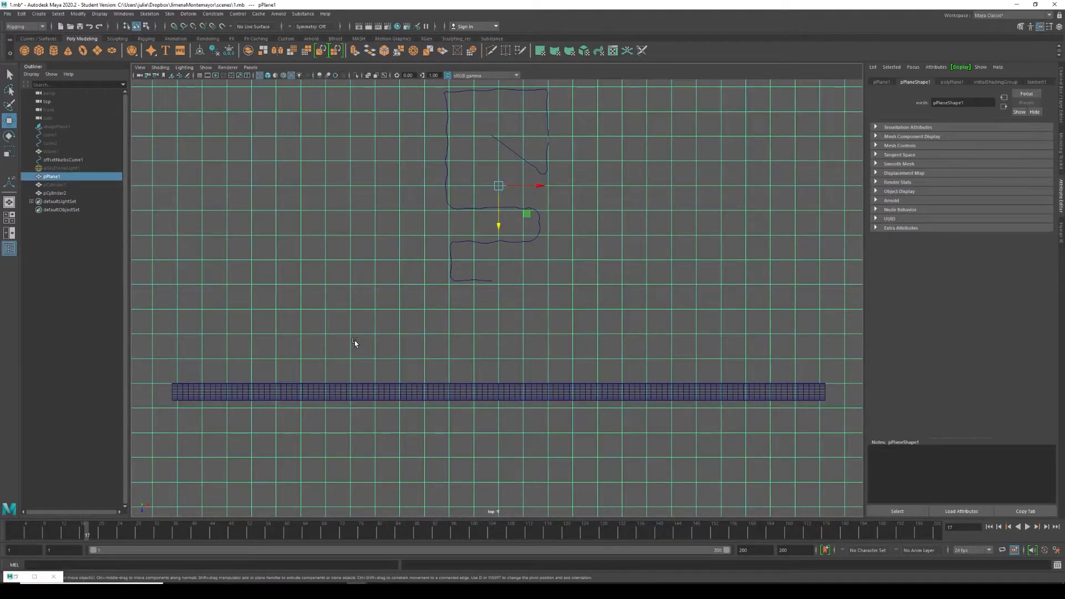
{"action": "key", "text": "ctrl+h"}
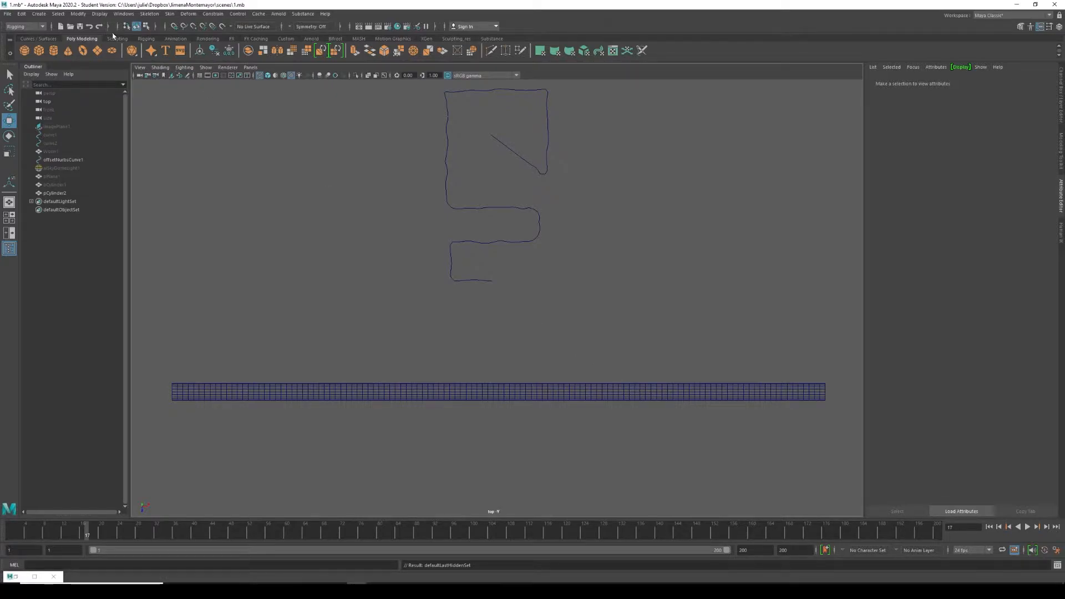
- Open the Create Joints tool options from the Rigging menu set and reset the joint tool to its defaults
{"action": "left_click", "coordinate": [23, 26]}
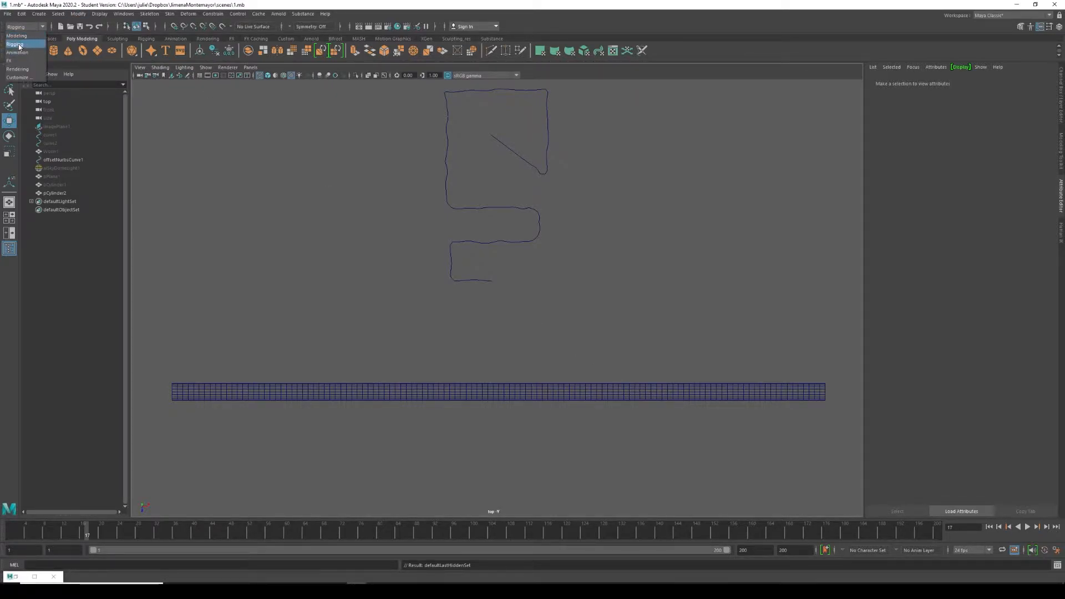
{"action": "left_click", "coordinate": [21, 44]}
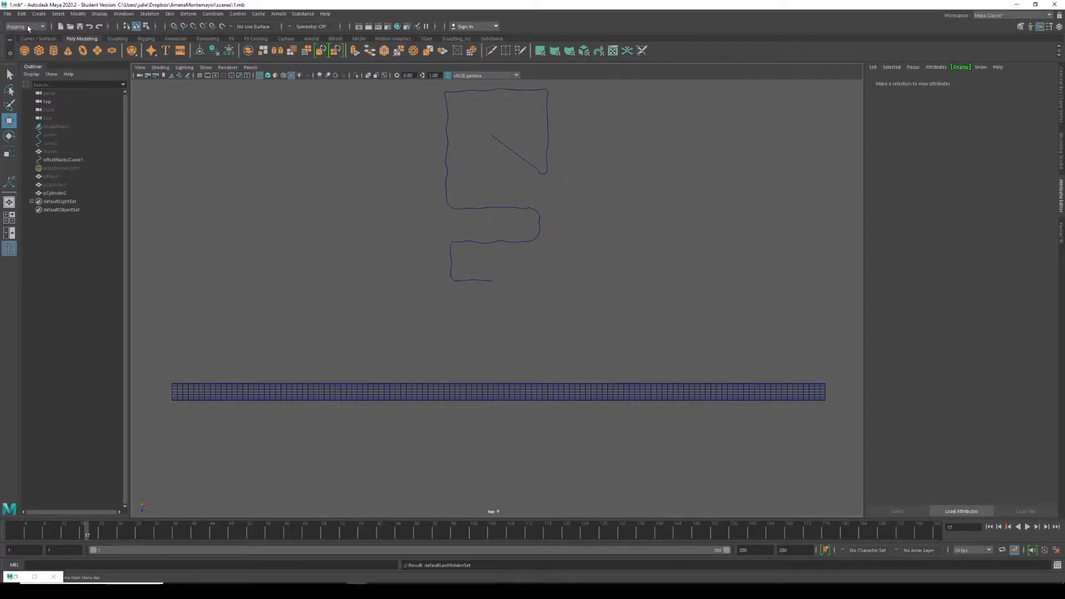
{"action": "left_click", "coordinate": [150, 14]}
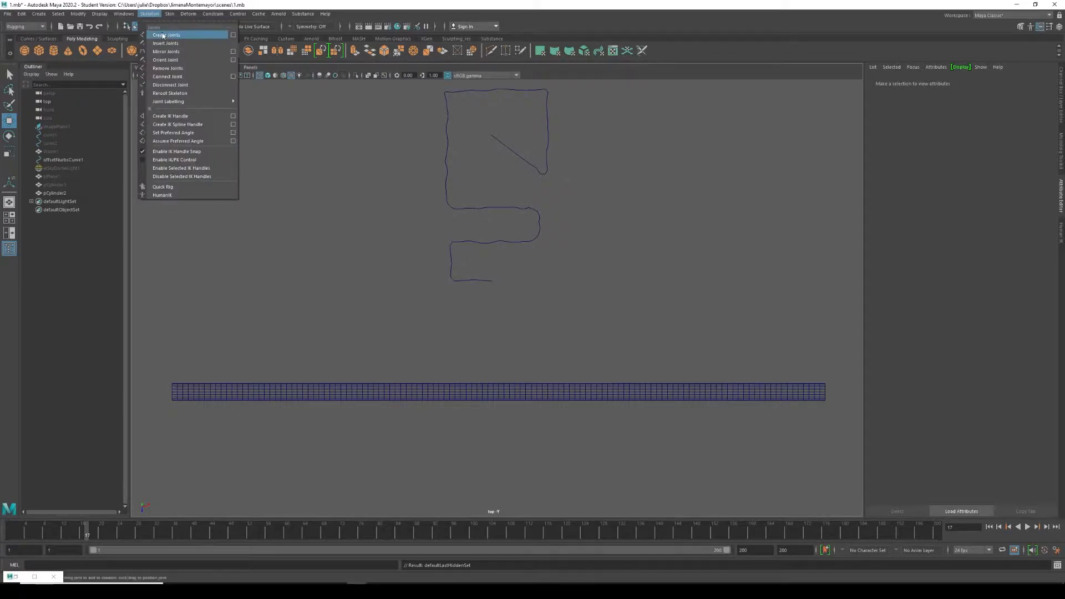
{"action": "left_click", "coordinate": [234, 35]}
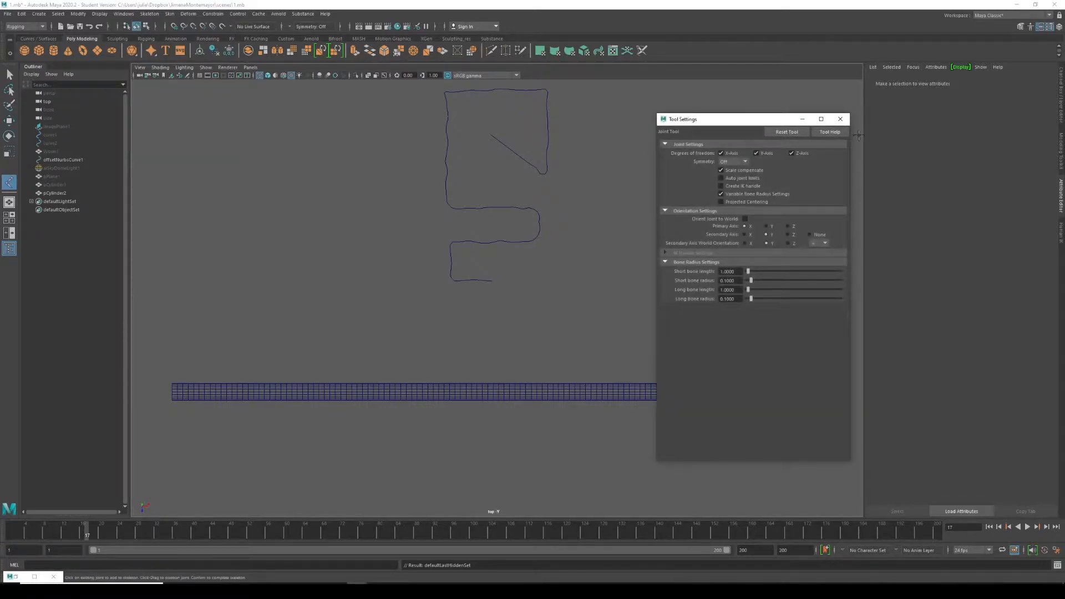
{"action": "left_click", "coordinate": [794, 132]}
- Set the joint tool's short bone radius to 0.1
{"action": "left_click_drag", "start_coordinate": [738, 281], "coordinate": [673, 278]}
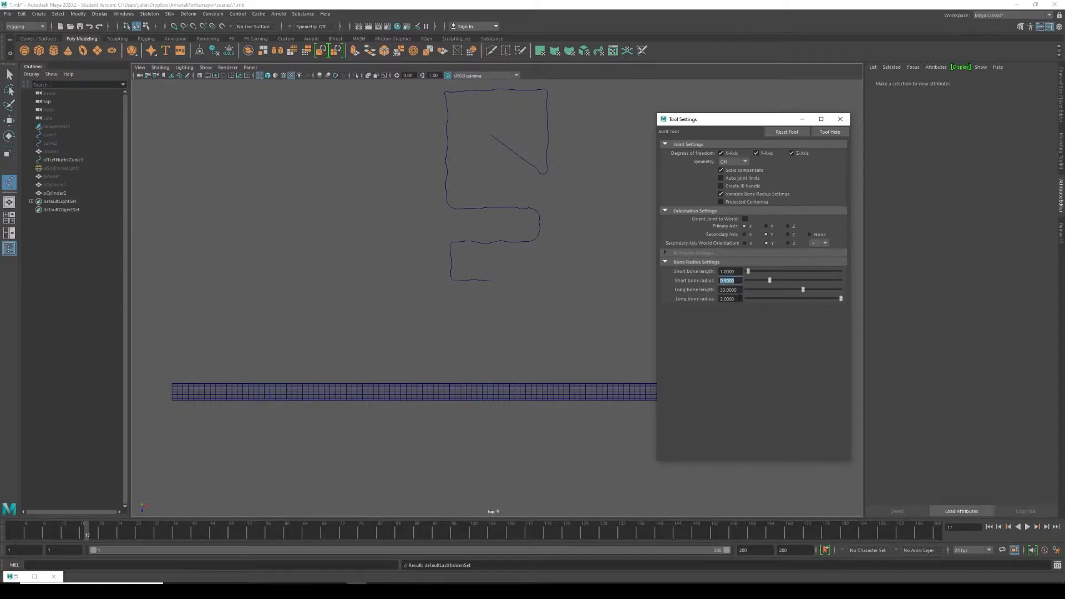
{"action": "key", "text": "BackSpace"}
{"action": "type", "text": ".1"}
{"action": "key", "text": "Tab"}
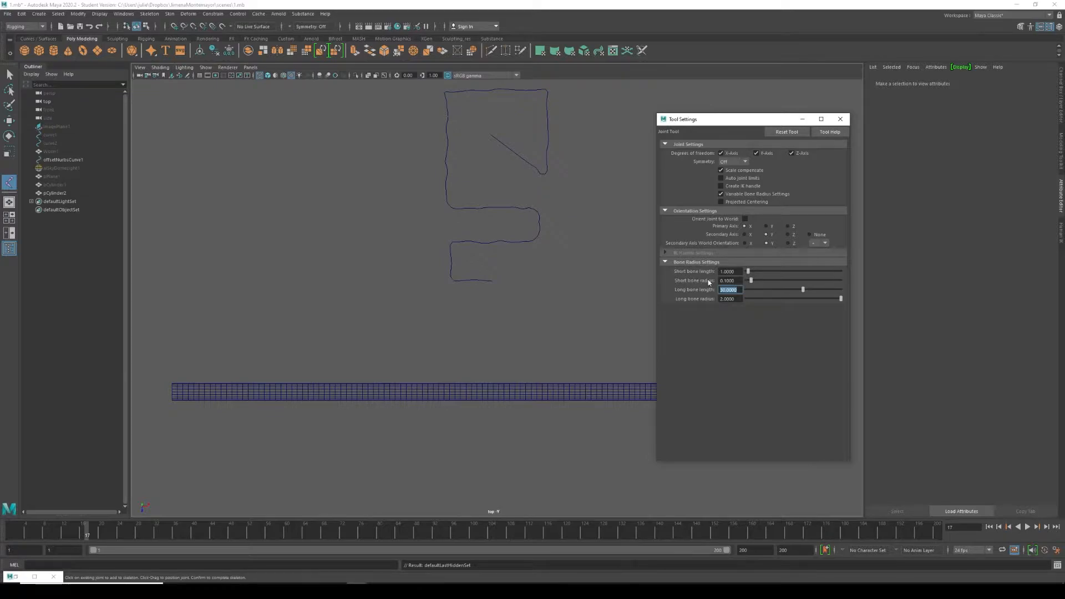
- Set the joint tool's long bone radius to 0.1 and close the tool settings
{"action": "key", "text": "Tab"}
{"action": "type", "text": "1"}
{"action": "left_click", "coordinate": [734, 280]}
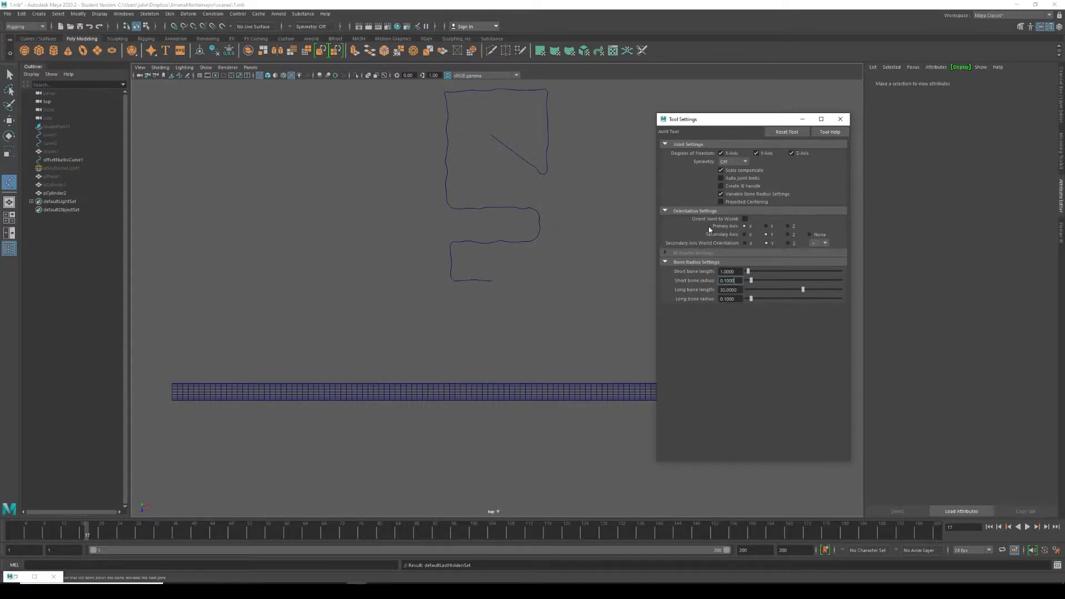
{"action": "left_click", "coordinate": [840, 119]}
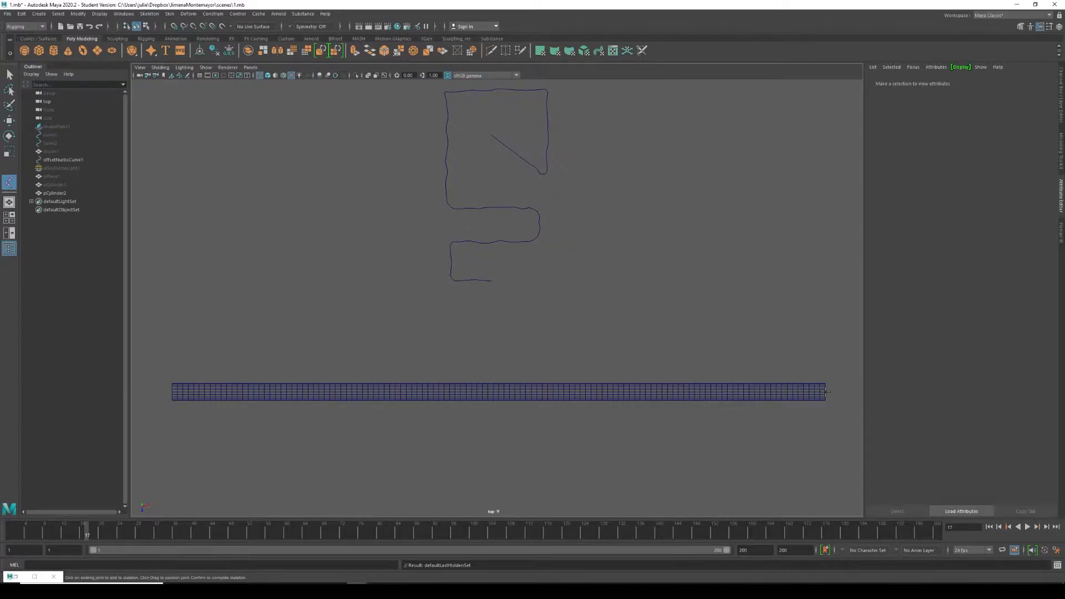
- Place the root joint on the centreline at the right-hand end of the long cylinder
{"action": "scroll", "coordinate": [822, 392], "scroll_direction": "up", "scroll_amount": 2}
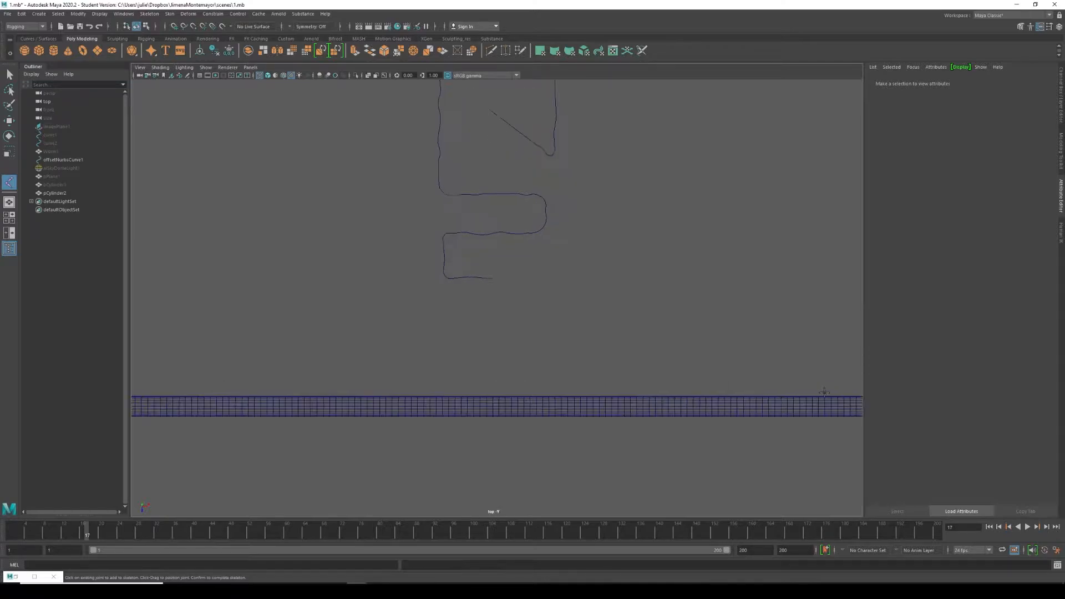
{"action": "middle_click_drag", "start_coordinate": [812, 400], "coordinate": [625, 364], "text": "alt"}
{"action": "scroll", "coordinate": [692, 374], "scroll_direction": "up", "scroll_amount": 2}
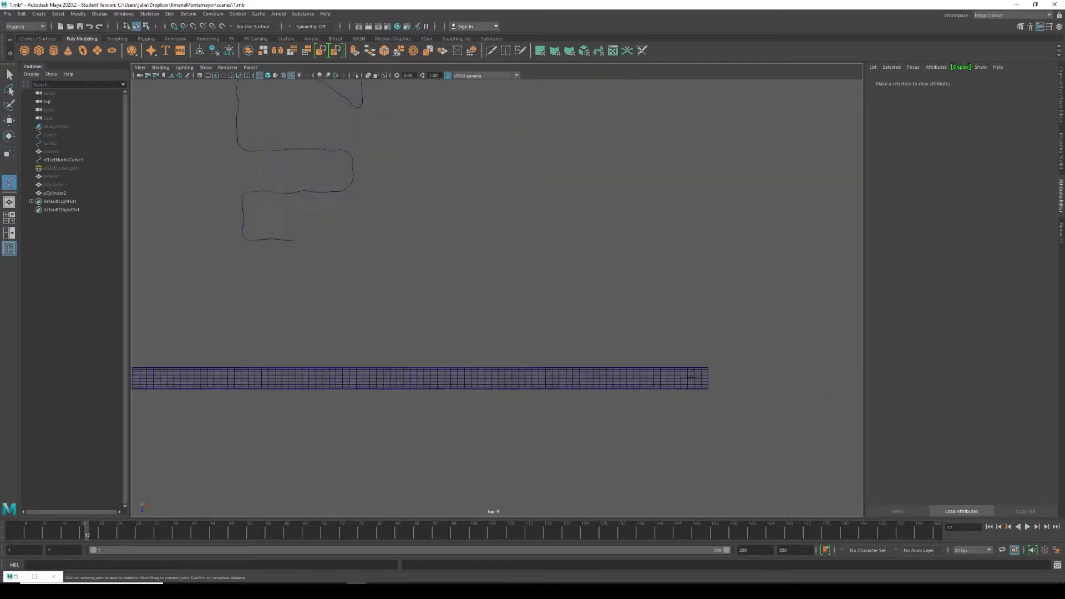
{"action": "left_click", "coordinate": [723, 383]}
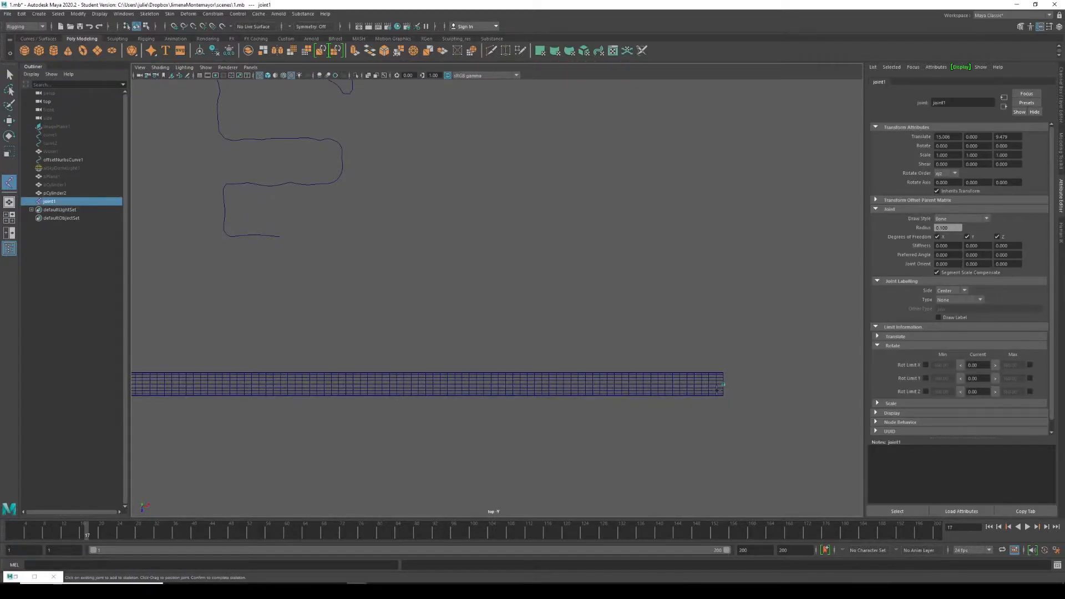
{"action": "scroll", "coordinate": [719, 387], "scroll_direction": "down", "scroll_amount": 2}
{"action": "middle_click_drag", "start_coordinate": [717, 388], "coordinate": [800, 414], "text": "alt"}
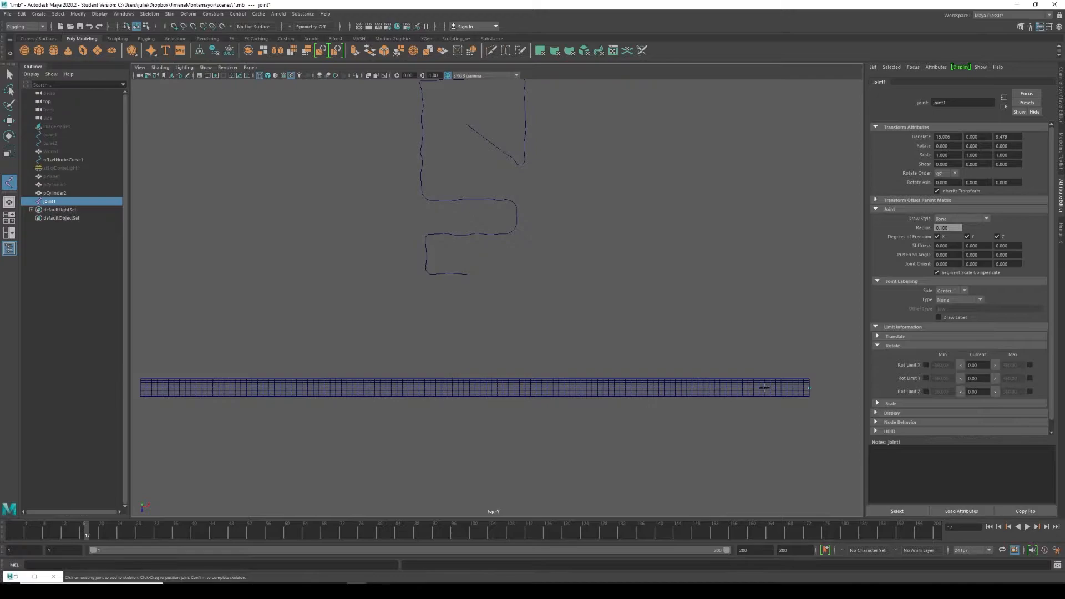
- Extend the chain with nine more joints along the cylinder's centreline toward its far end, and finish the joint tool
{"action": "left_click", "coordinate": [764, 387]}
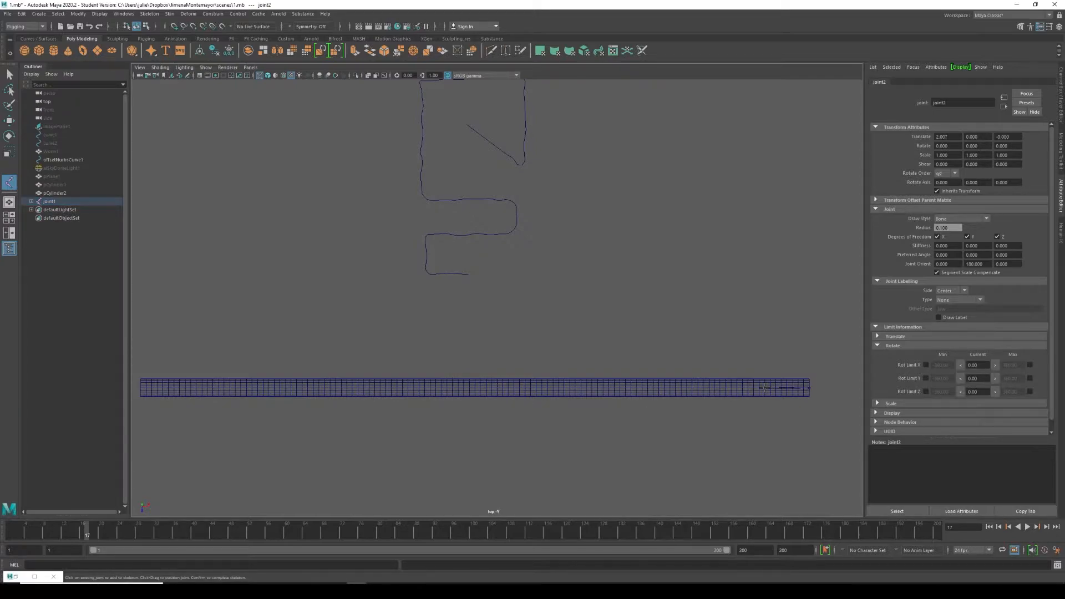
{"action": "left_click", "coordinate": [725, 388]}
{"action": "left_click", "coordinate": [619, 388]}
{"action": "left_click", "coordinate": [581, 387]}
{"action": "left_click", "coordinate": [517, 388]}
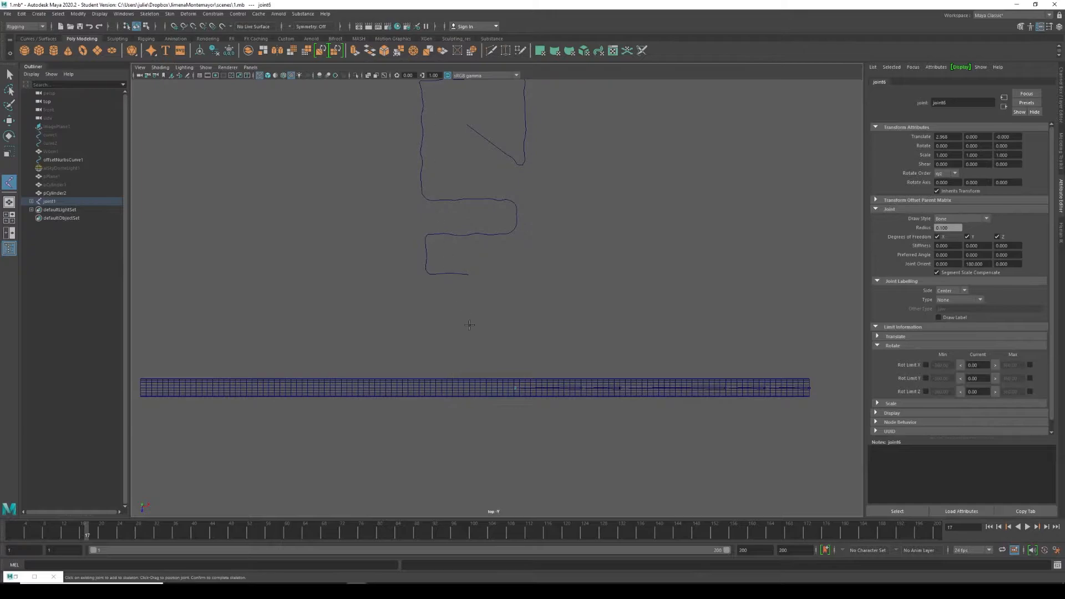
{"action": "left_click", "coordinate": [386, 388]}
{"action": "scroll", "coordinate": [440, 418], "scroll_direction": "down", "scroll_amount": 1}
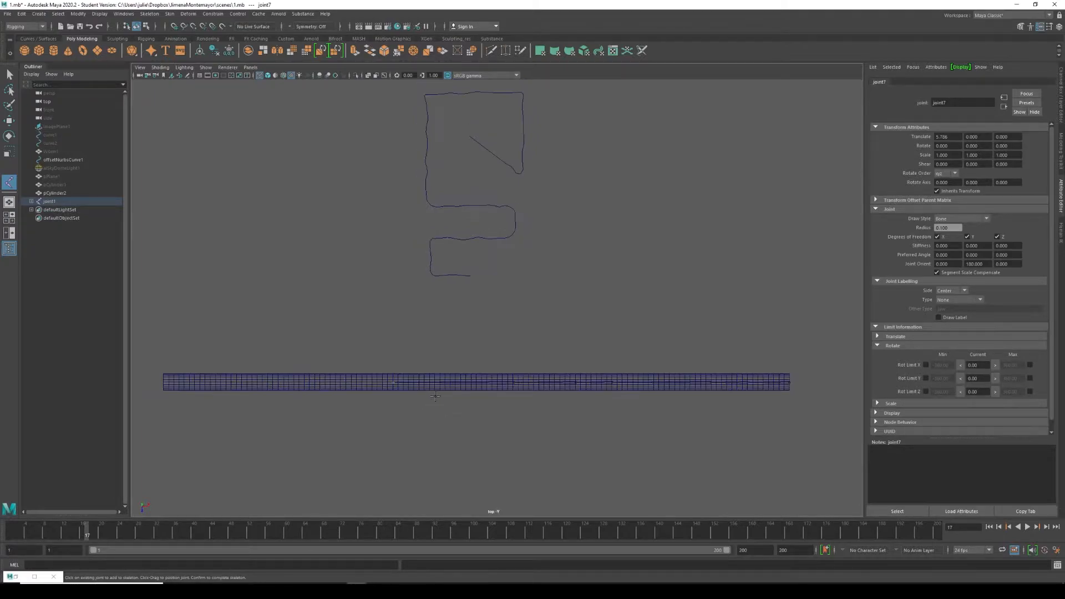
{"action": "left_click", "coordinate": [319, 381]}
{"action": "left_click", "coordinate": [249, 382]}
{"action": "left_click", "coordinate": [189, 382]}
{"action": "key", "text": "q"}
- Select the long cylinder and activate the Scale tool
{"action": "left_click", "coordinate": [173, 381]}
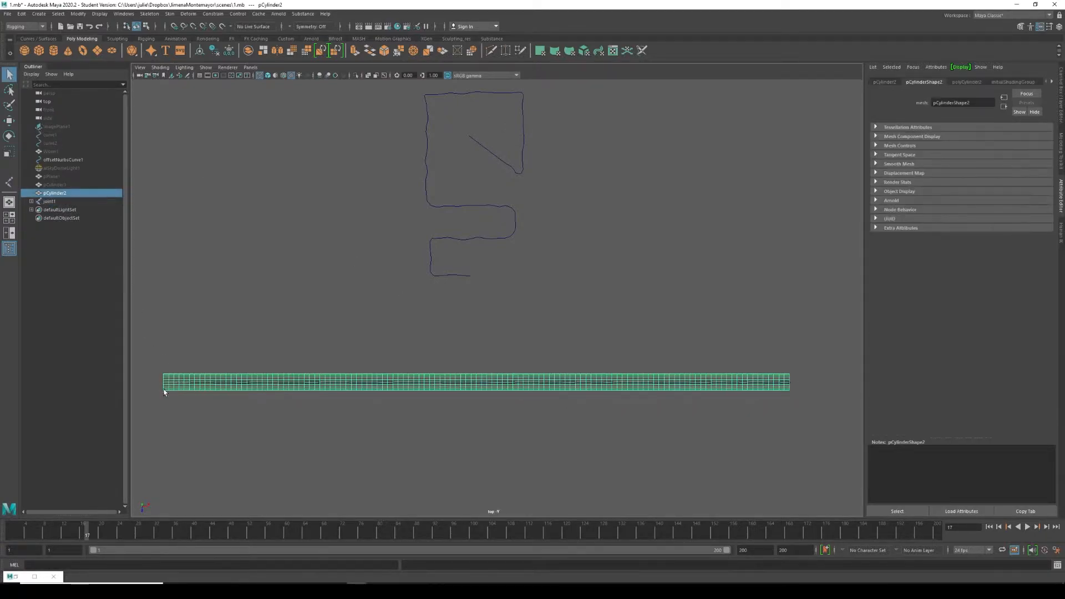
{"action": "key", "text": "r"}
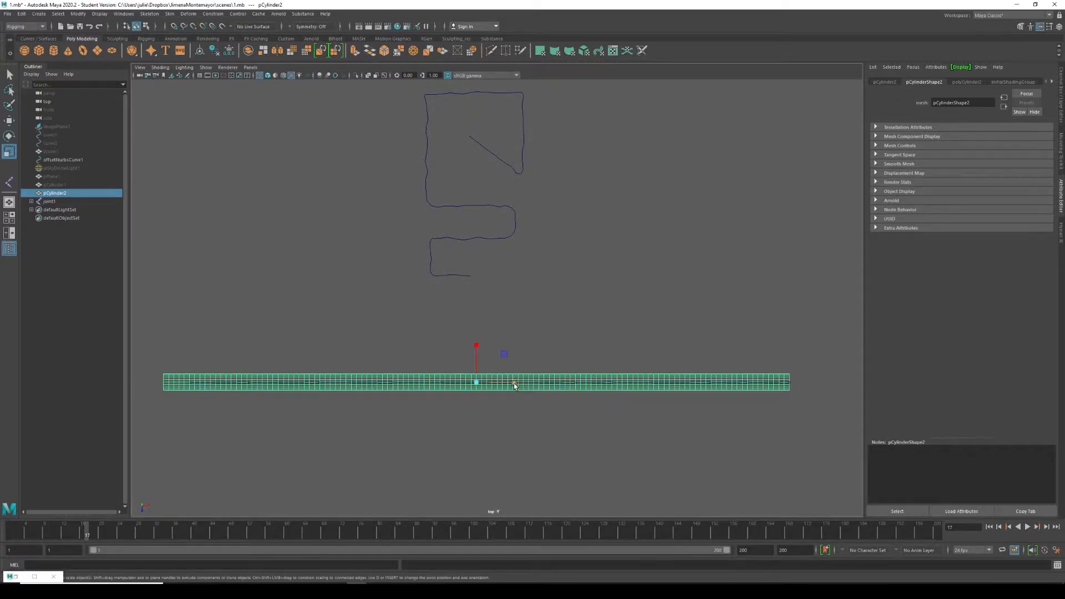
{"action": "key", "text": "d"}
{"action": "key", "text": "v"}
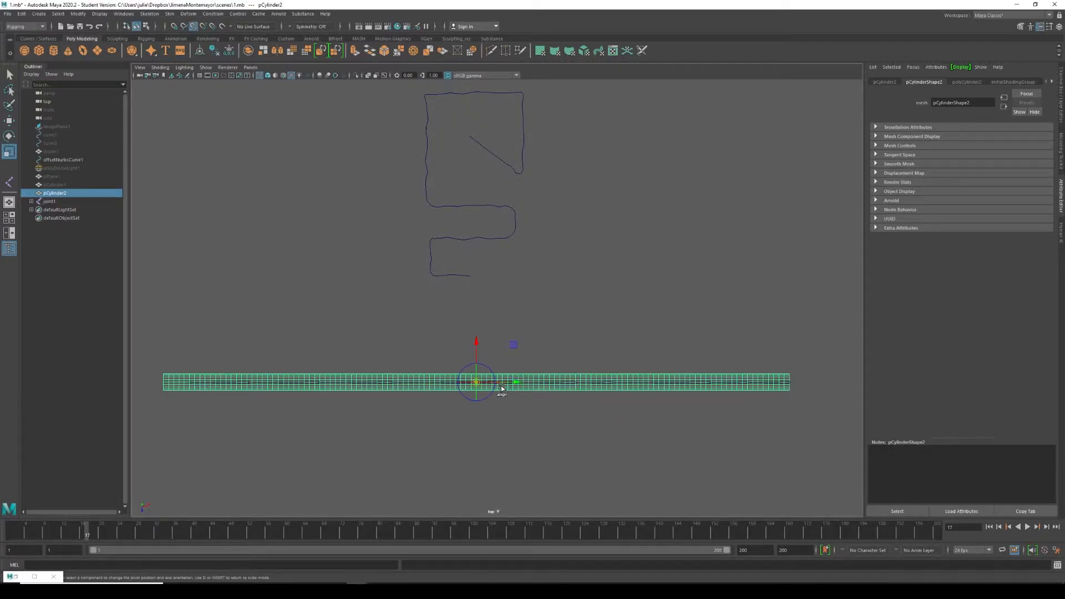
{"action": "left_click_drag", "start_coordinate": [476, 382], "coordinate": [618, 380]}
{"action": "key", "text": "ctrl+z"}
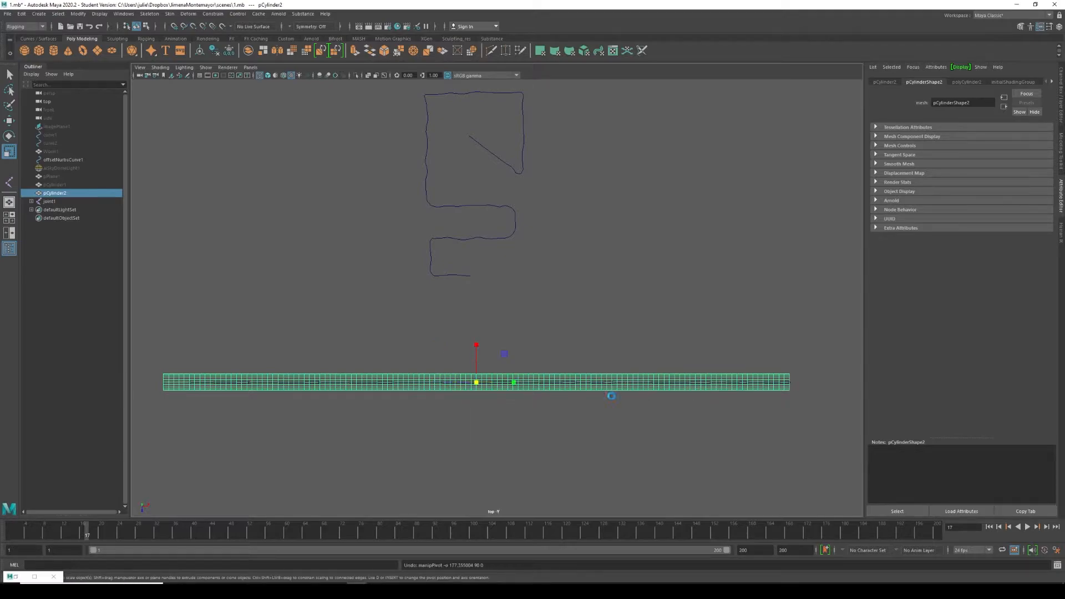
- Scale the cylinder along its length to about 0.967 and move it to about X 0.618 to match the joint chain
{"action": "left_click_drag", "start_coordinate": [513, 386], "coordinate": [531, 386]}
{"action": "key", "text": "w"}
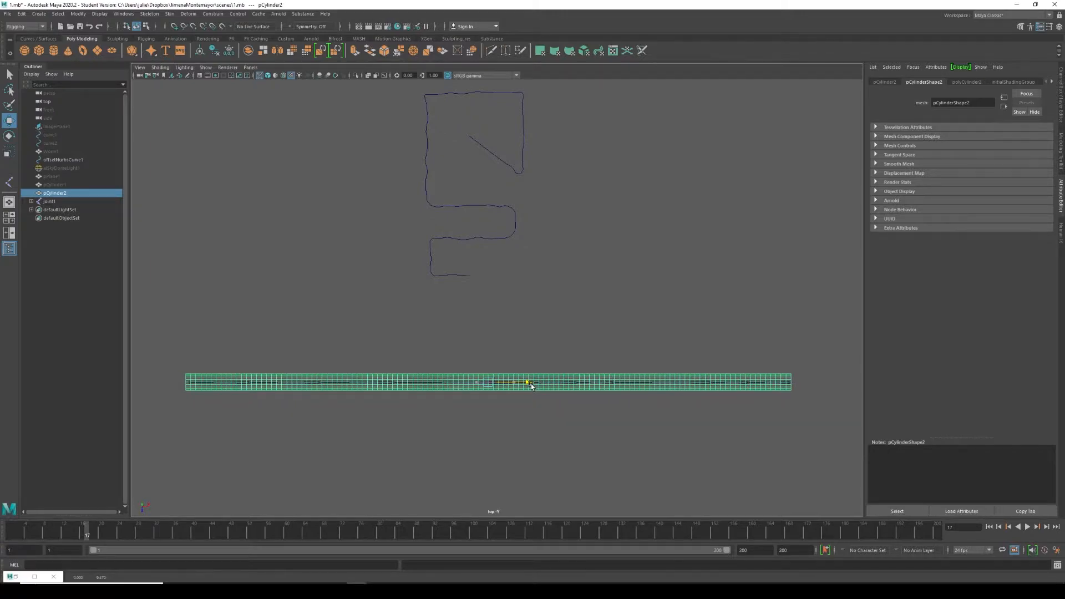
{"action": "left_click_drag", "start_coordinate": [531, 386], "coordinate": [532, 386]}
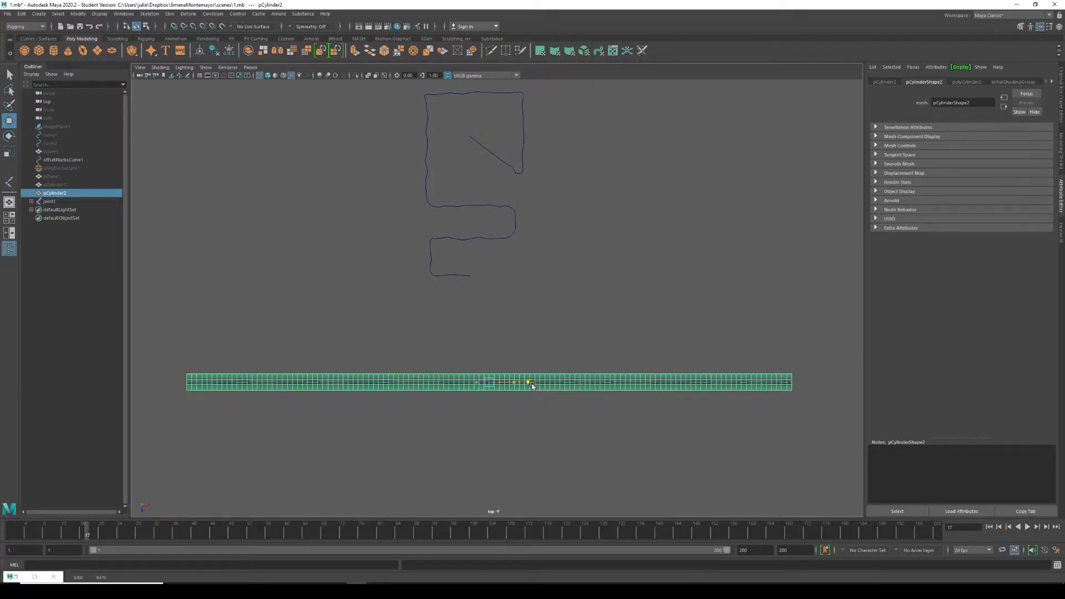
{"action": "scroll", "coordinate": [546, 424], "scroll_direction": "up", "scroll_amount": 2}
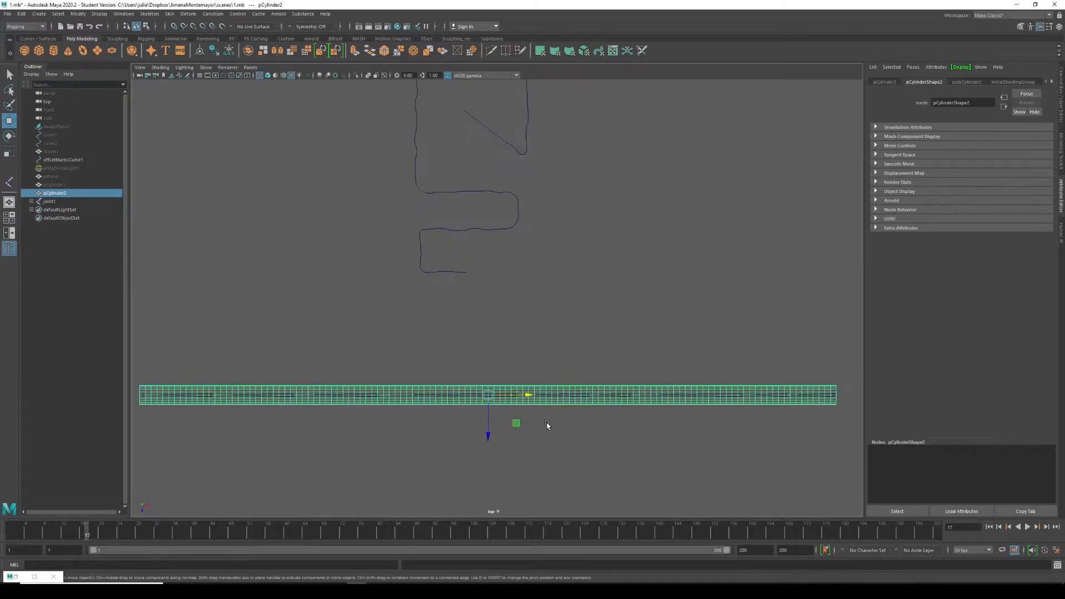
{"action": "scroll", "coordinate": [546, 424], "scroll_direction": "down", "scroll_amount": 1}
{"action": "key", "text": "e"}
{"action": "key", "text": "r"}
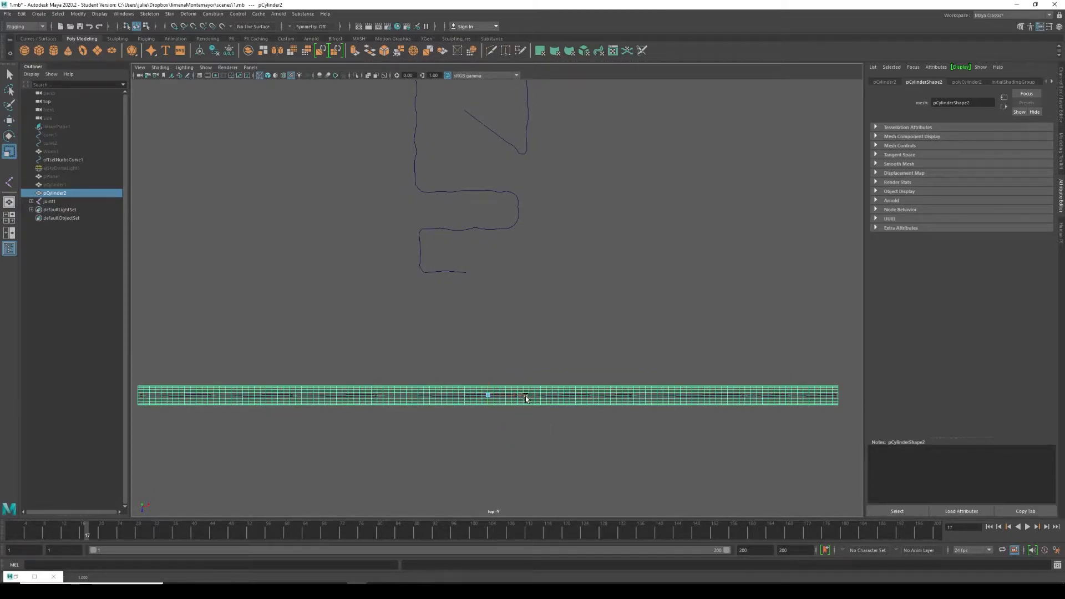
{"action": "left_click_drag", "start_coordinate": [525, 399], "coordinate": [525, 399]}
- Fine-tune the cylinder's Y scale to 0.96 so both ends line up with the joint chain
{"action": "left_click", "coordinate": [885, 82]}
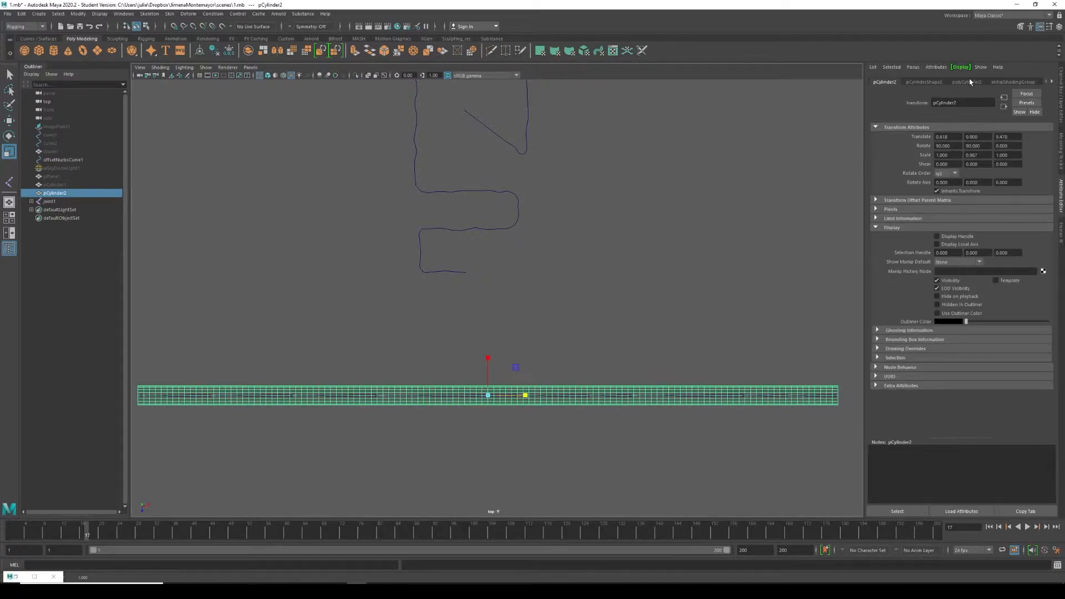
{"action": "left_click", "coordinate": [979, 155]}
{"action": "type", "text": "0.9"}
{"action": "key", "text": "Return"}
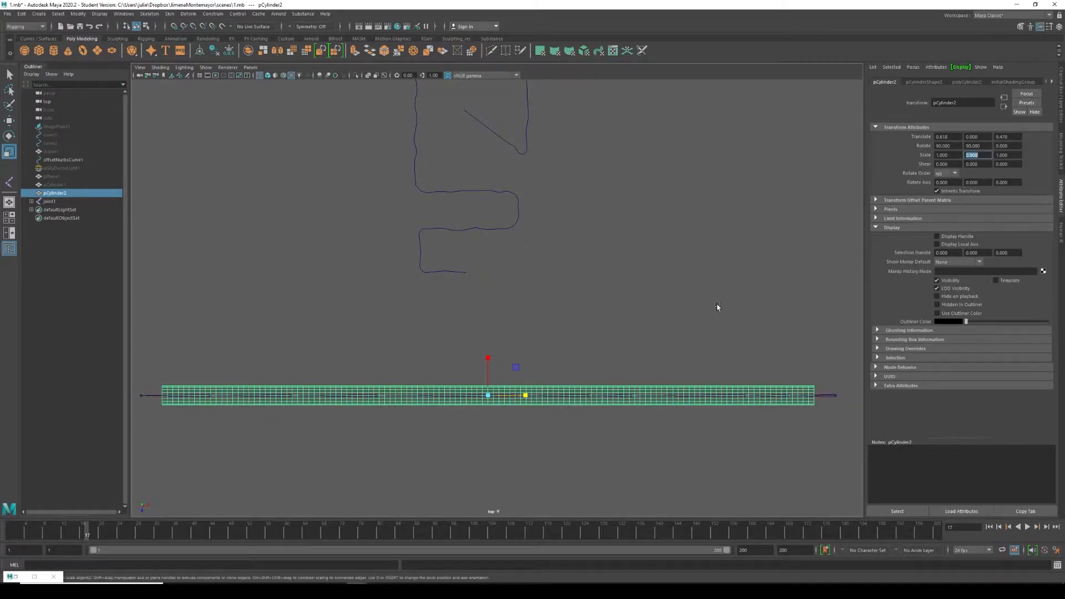
{"action": "left_click_drag", "start_coordinate": [525, 397], "coordinate": [528, 397]}
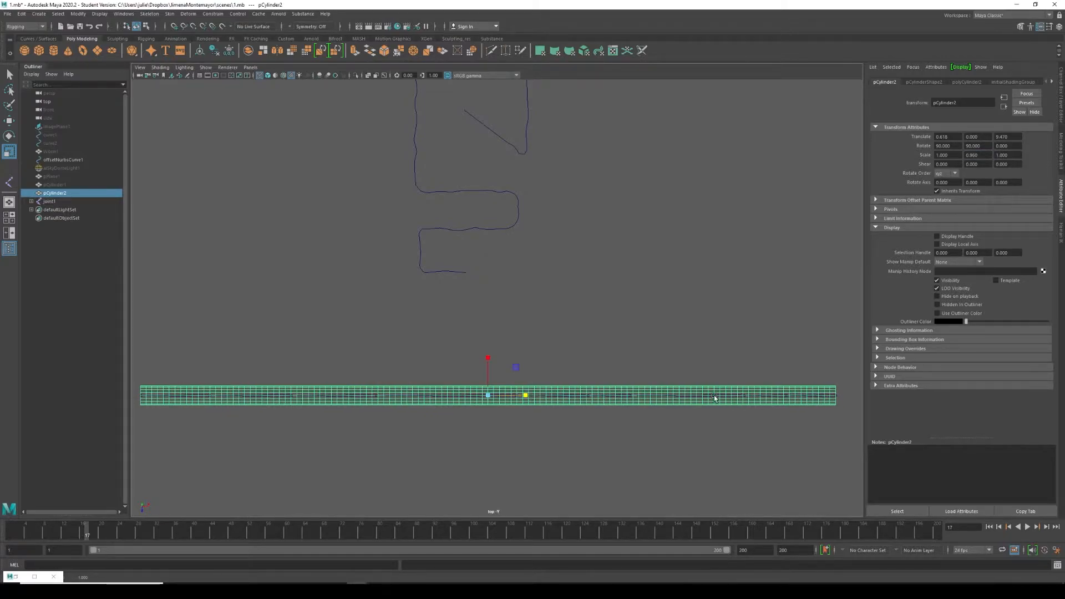
- Examine how the root joint and the first bones line up with the end of the cylinder
{"action": "middle_click_drag", "start_coordinate": [794, 395], "coordinate": [633, 363], "text": "alt"}
{"action": "scroll", "coordinate": [753, 378], "scroll_direction": "up", "scroll_amount": 2}
{"action": "middle_click_drag", "start_coordinate": [753, 382], "coordinate": [595, 335], "text": "alt"}
{"action": "scroll", "coordinate": [597, 339], "scroll_direction": "up", "scroll_amount": 3}
{"action": "scroll", "coordinate": [658, 371], "scroll_direction": "up", "scroll_amount": 2}
{"action": "middle_click_drag", "start_coordinate": [690, 368], "coordinate": [602, 314], "text": "alt"}
{"action": "scroll", "coordinate": [623, 334], "scroll_direction": "up", "scroll_amount": 5}
{"action": "scroll", "coordinate": [730, 356], "scroll_direction": "up", "scroll_amount": 2}
{"action": "middle_click_drag", "start_coordinate": [729, 353], "coordinate": [643, 338], "text": "alt"}
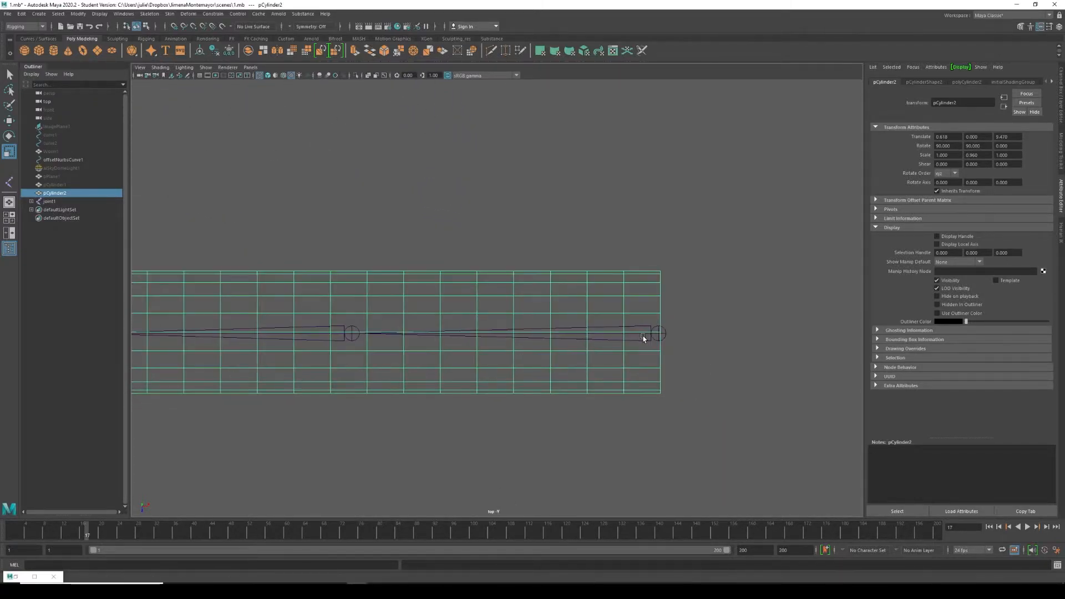
{"action": "left_click", "coordinate": [652, 329]}
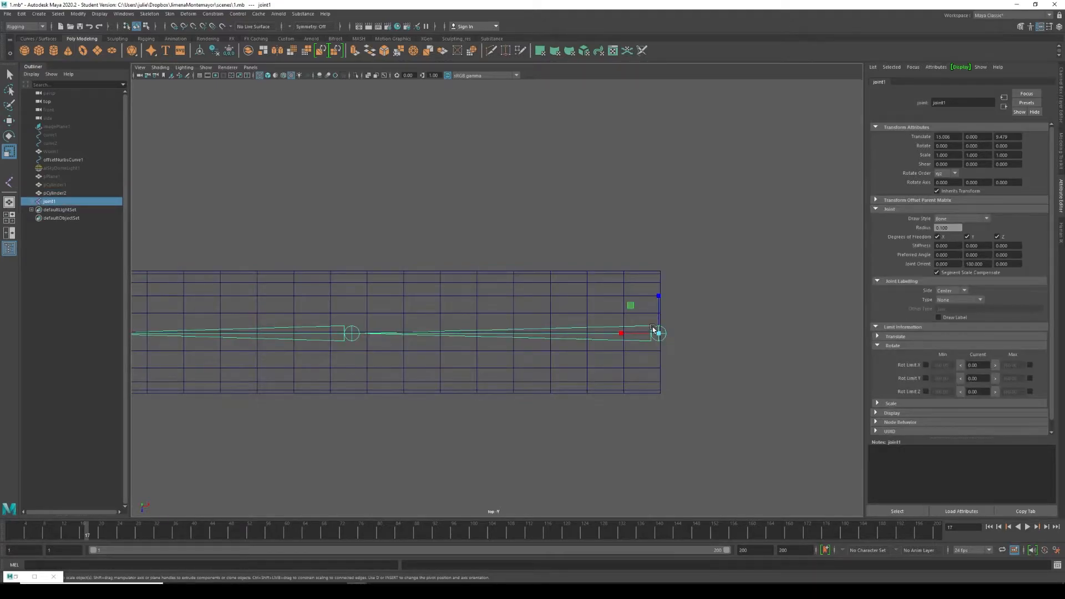
{"action": "scroll", "coordinate": [714, 357], "scroll_direction": "down", "scroll_amount": 5}
{"action": "middle_click_drag", "start_coordinate": [589, 361], "coordinate": [872, 367], "text": "alt"}
{"action": "scroll", "coordinate": [741, 381], "scroll_direction": "down", "scroll_amount": 3}
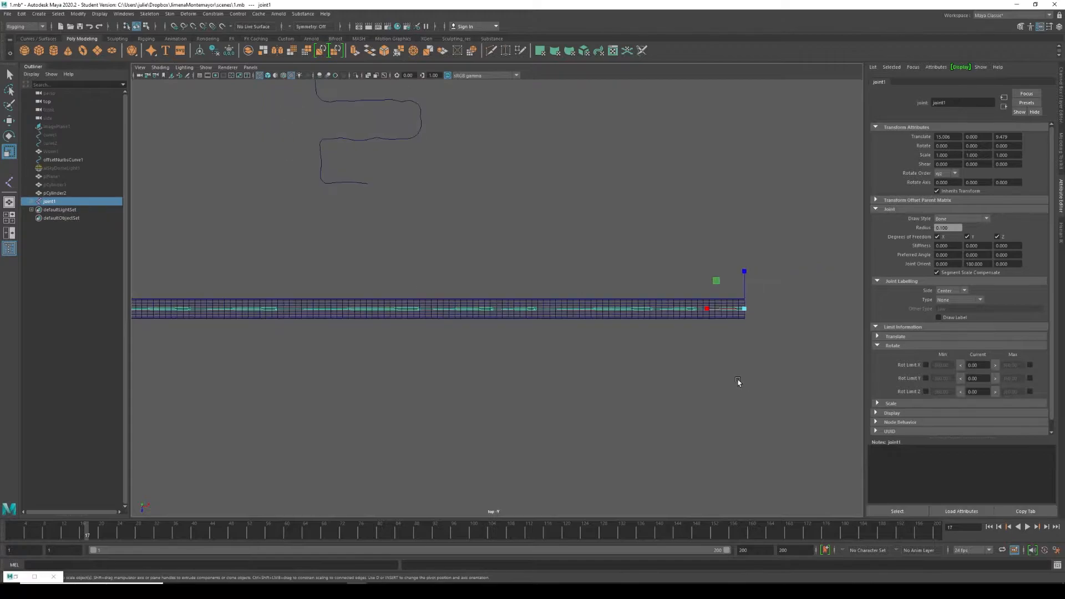
{"action": "middle_click_drag", "start_coordinate": [630, 362], "coordinate": [501, 404], "text": "alt"}
{"action": "scroll", "coordinate": [563, 383], "scroll_direction": "up", "scroll_amount": 2}
{"action": "middle_click_drag", "start_coordinate": [563, 383], "coordinate": [554, 303], "text": "alt"}
{"action": "scroll", "coordinate": [657, 305], "scroll_direction": "up", "scroll_amount": 5}
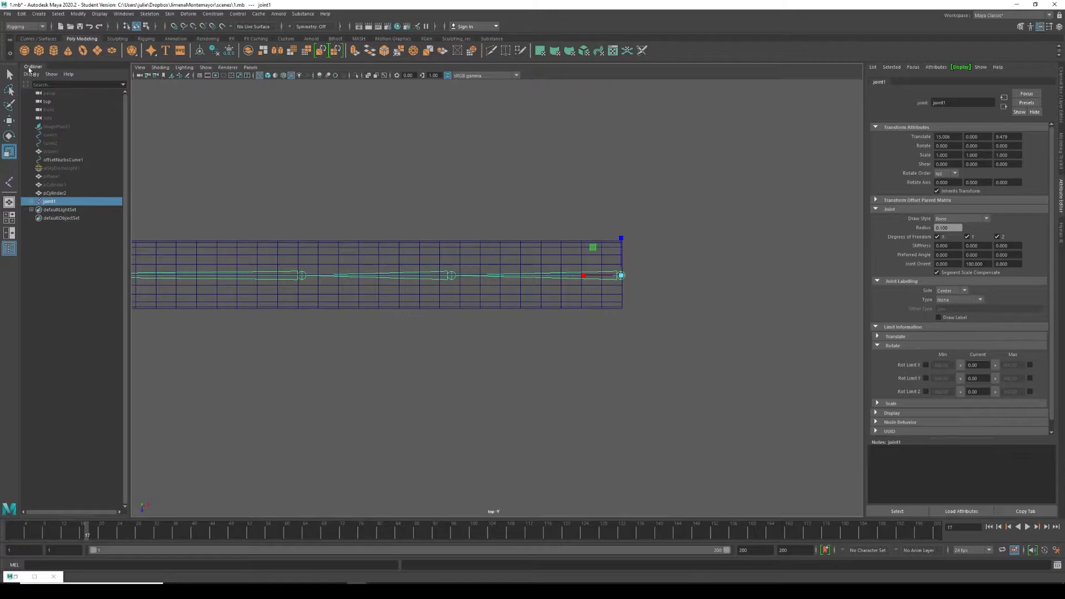
- Expand the joint hierarchy in the Outliner from joint1 down to joint10
{"action": "left_click", "coordinate": [31, 200]}
{"action": "left_click", "coordinate": [36, 209]}
{"action": "left_click", "coordinate": [41, 218]}
{"action": "left_click", "coordinate": [46, 226]}
{"action": "left_click", "coordinate": [51, 235]}
{"action": "left_click", "coordinate": [56, 243]}
{"action": "left_click", "coordinate": [61, 251]}
{"action": "left_click", "coordinate": [66, 260]}
{"action": "left_click", "coordinate": [71, 268]}
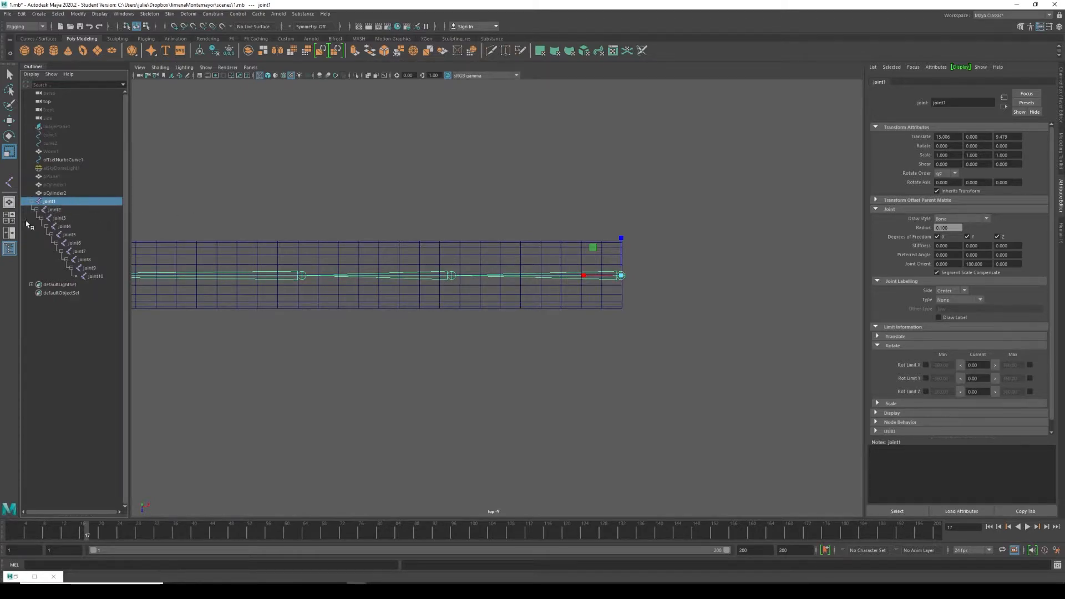
- Select joint2, joint3 and joint1 in turn to examine which part of the chain each one controls
{"action": "left_click", "coordinate": [55, 210]}
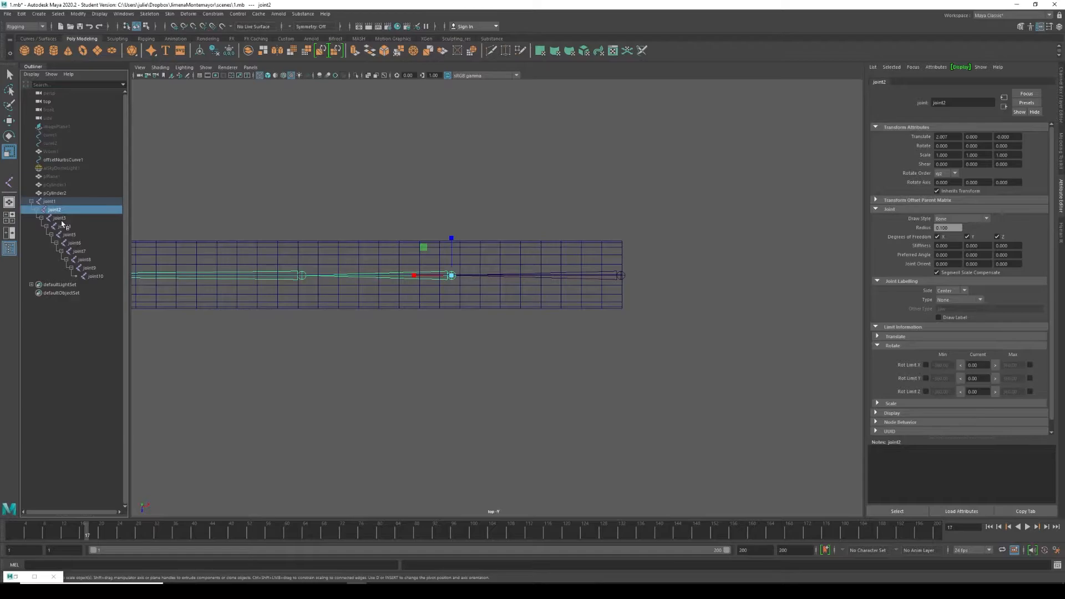
{"action": "left_click", "coordinate": [60, 218]}
{"action": "left_click", "coordinate": [51, 202]}
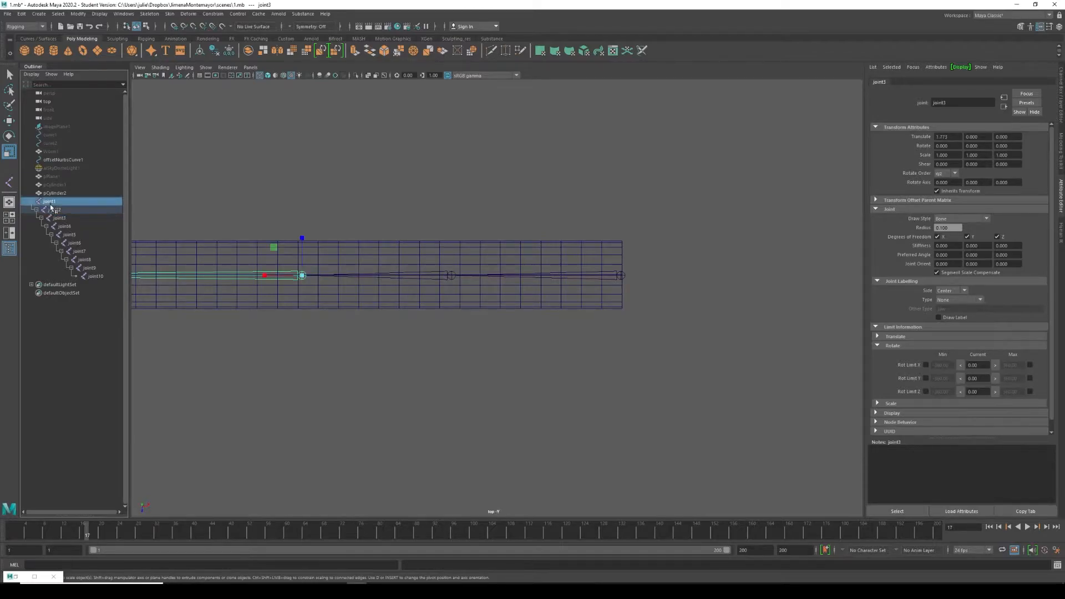
{"action": "scroll", "coordinate": [601, 404], "scroll_direction": "down", "scroll_amount": 5}
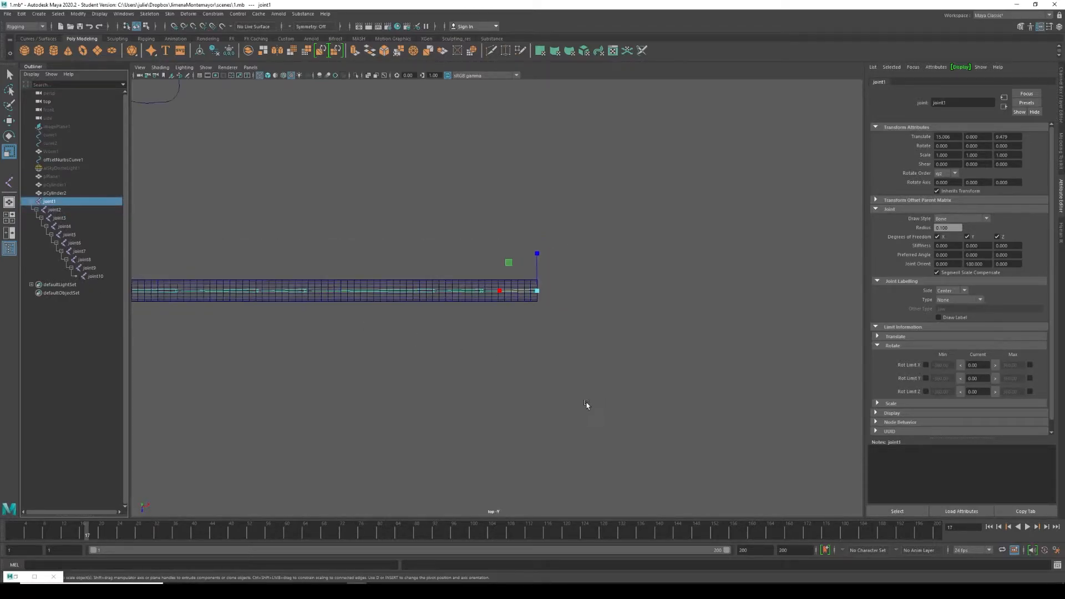
{"action": "middle_click_drag", "start_coordinate": [356, 397], "coordinate": [574, 300], "text": "alt"}
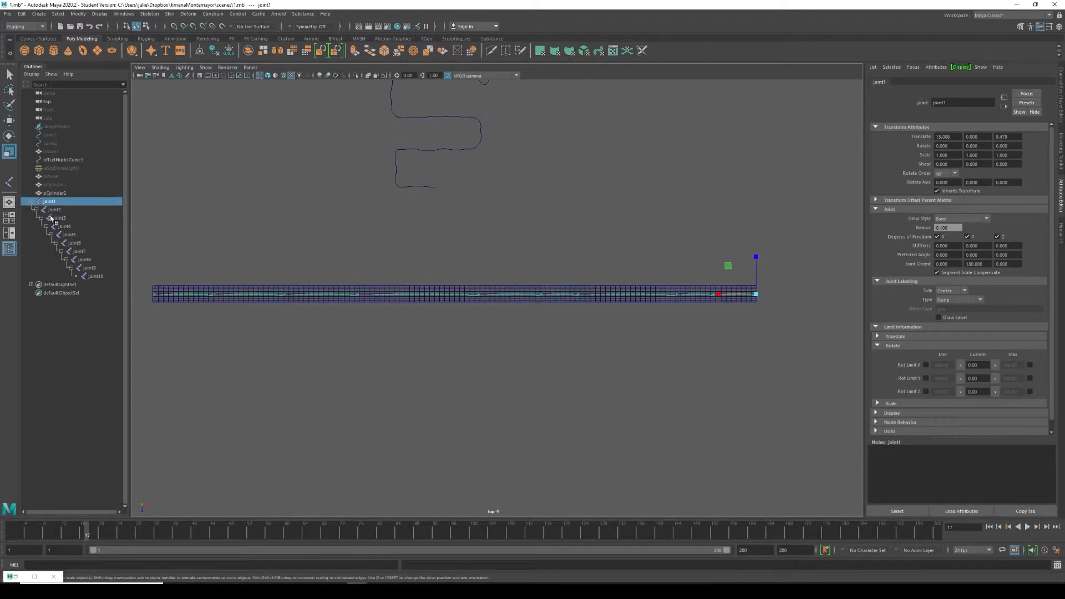
- Try rotating joint4 about -20 degrees around Y to test the chain, and undo the rotation
{"action": "left_click", "coordinate": [64, 226]}
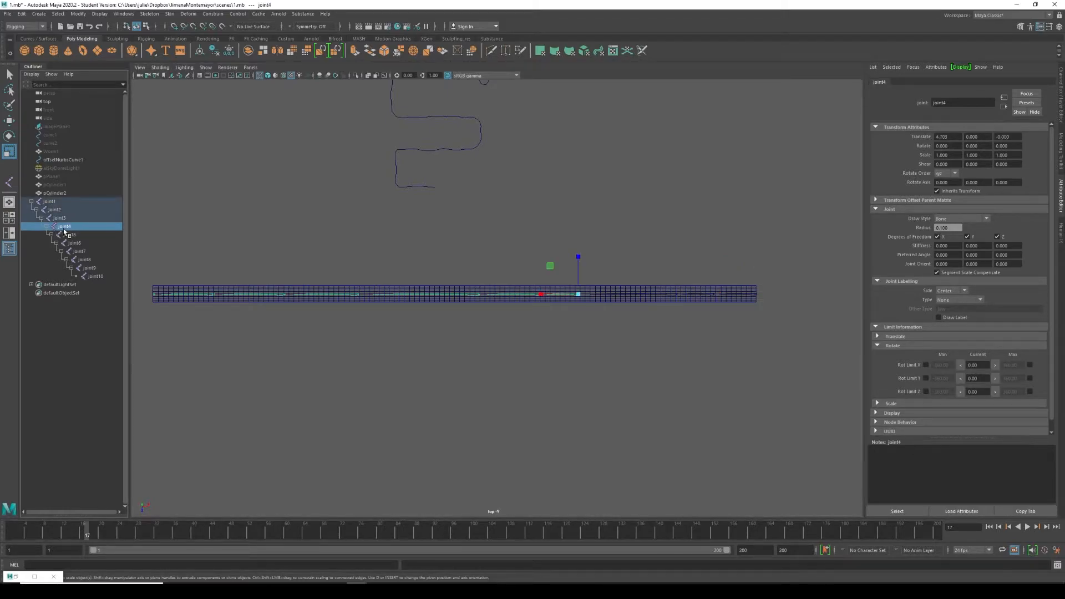
{"action": "key", "text": "w"}
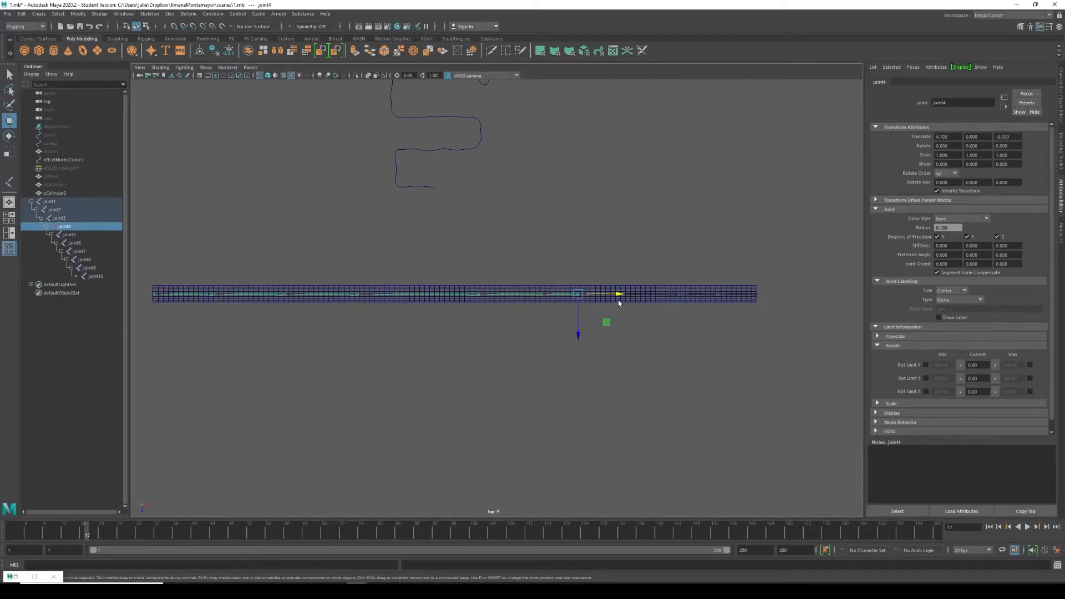
{"action": "key", "text": "r"}
{"action": "key", "text": "e"}
{"action": "left_click_drag", "start_coordinate": [611, 277], "coordinate": [617, 289]}
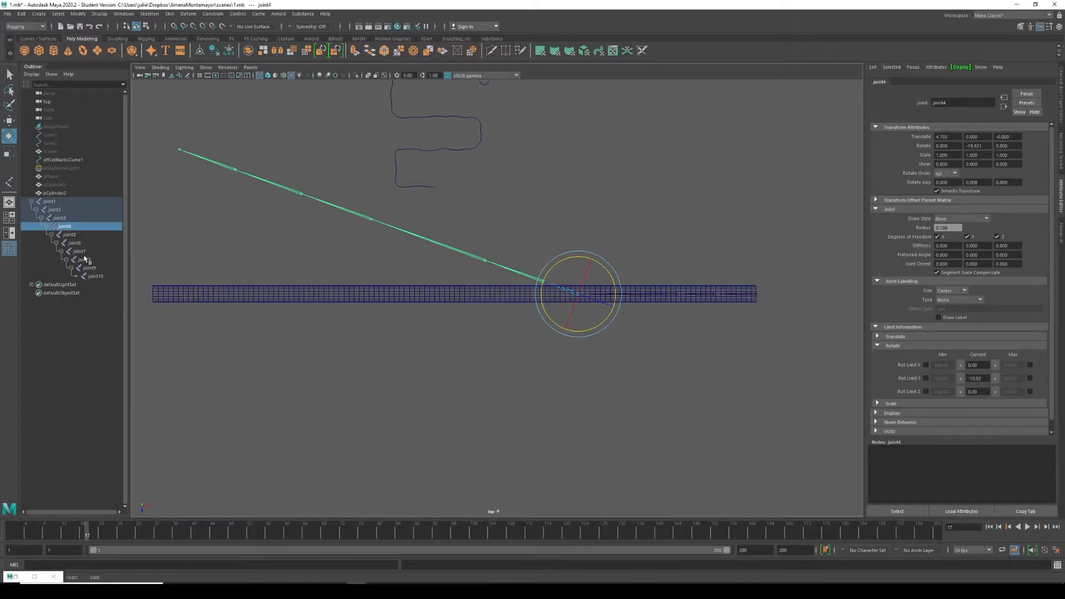
{"action": "key", "text": "ctrl+z"}
- Try rotating the root joint1 to swing the whole chain, and undo the rotation
{"action": "left_click", "coordinate": [758, 295]}
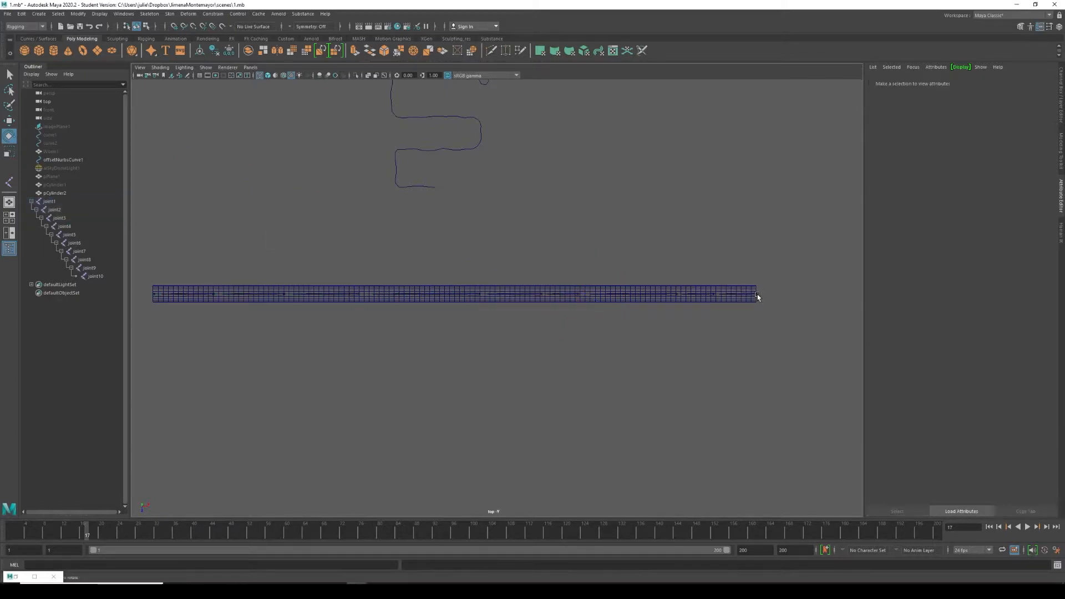
{"action": "left_click", "coordinate": [46, 201]}
{"action": "mouse_move", "coordinate": [722, 280]}
{"action": "left_mouse_down"}
{"action": "mouse_move", "coordinate": [734, 268]}
{"action": "mouse_move", "coordinate": [721, 293]}
{"action": "left_mouse_up"}
{"action": "key", "text": "ctrl+z"}
{"action": "middle_click_drag", "start_coordinate": [319, 335], "coordinate": [417, 320], "text": "alt"}
{"action": "right_click_drag", "start_coordinate": [417, 319], "coordinate": [621, 510], "text": "alt"}
{"action": "middle_click_drag", "start_coordinate": [358, 304], "coordinate": [590, 367], "text": "alt"}
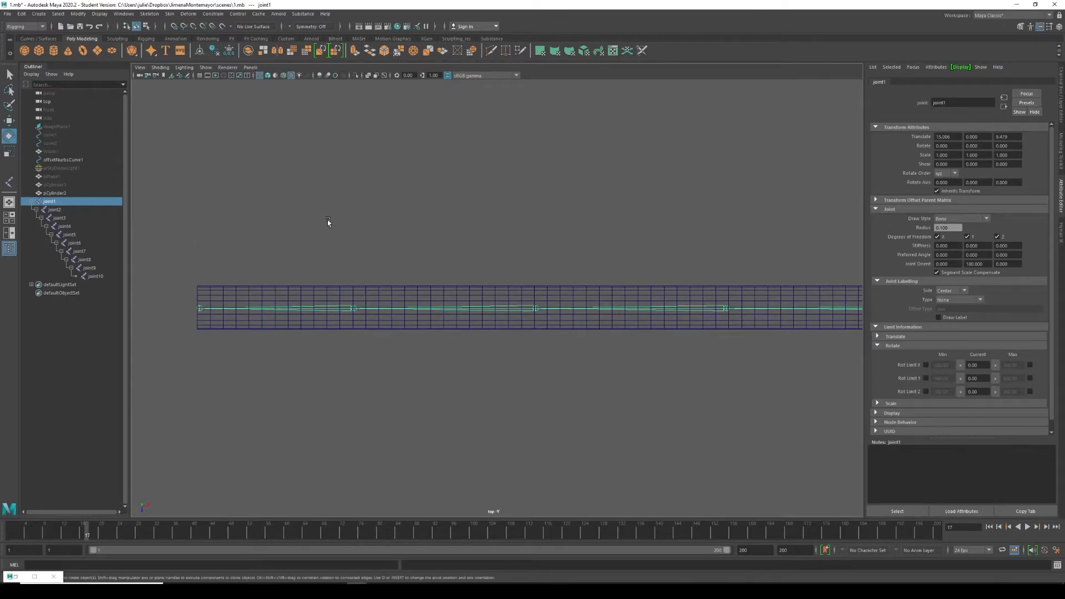
{"action": "scroll", "coordinate": [360, 313], "scroll_direction": "down", "scroll_amount": 9}
{"action": "scroll", "coordinate": [417, 311], "scroll_direction": "up", "scroll_amount": 6}
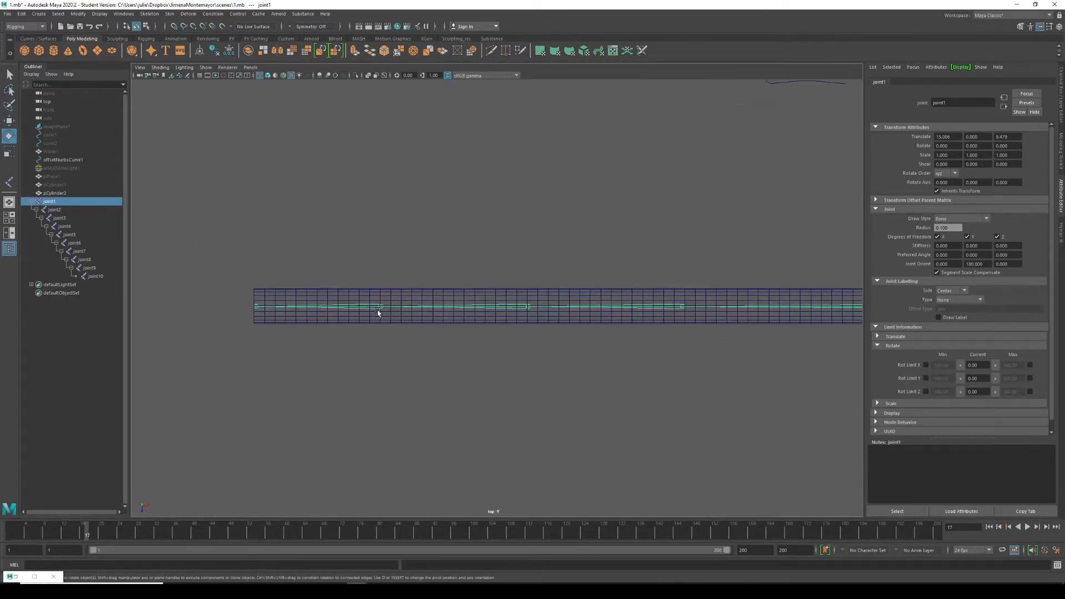
- Slide joint9 slightly along X toward the neighbouring edge loop of the cylinder
{"action": "left_click", "coordinate": [382, 308]}
{"action": "scroll", "coordinate": [384, 306], "scroll_direction": "up", "scroll_amount": 1}
{"action": "key", "text": "w"}
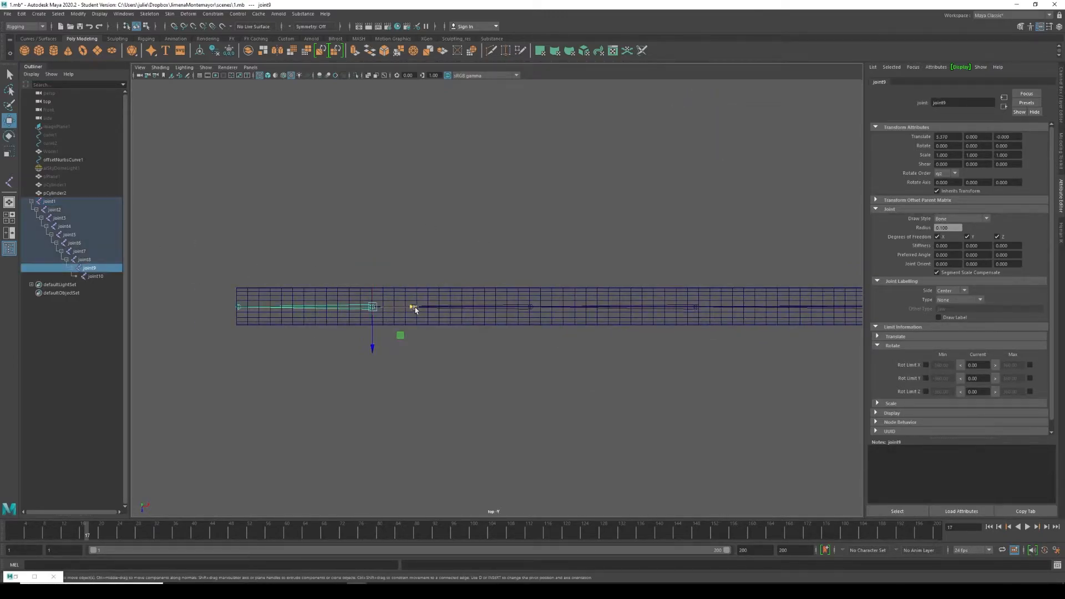
{"action": "left_click_drag", "start_coordinate": [413, 311], "coordinate": [411, 311]}
- Nudge joint8 slightly along X and Z to line it up with an edge loop and the cylinder's centreline
{"action": "scroll", "coordinate": [446, 309], "scroll_direction": "down", "scroll_amount": 2}
{"action": "left_click", "coordinate": [521, 305]}
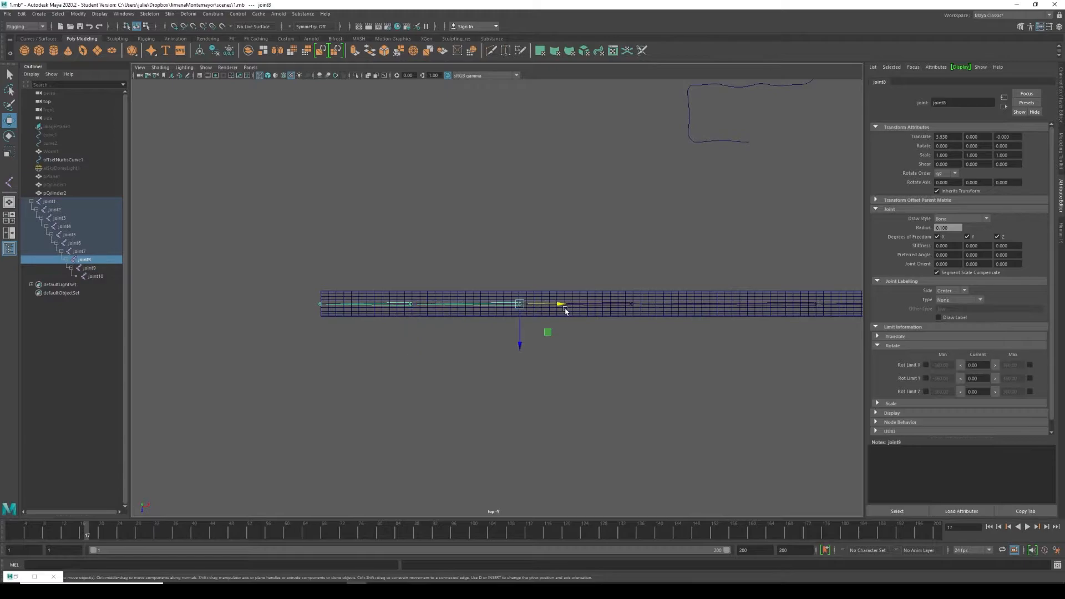
{"action": "scroll", "coordinate": [565, 309], "scroll_direction": "up", "scroll_amount": 2}
{"action": "scroll", "coordinate": [484, 336], "scroll_direction": "up", "scroll_amount": 2}
{"action": "scroll", "coordinate": [414, 339], "scroll_direction": "up", "scroll_amount": 1}
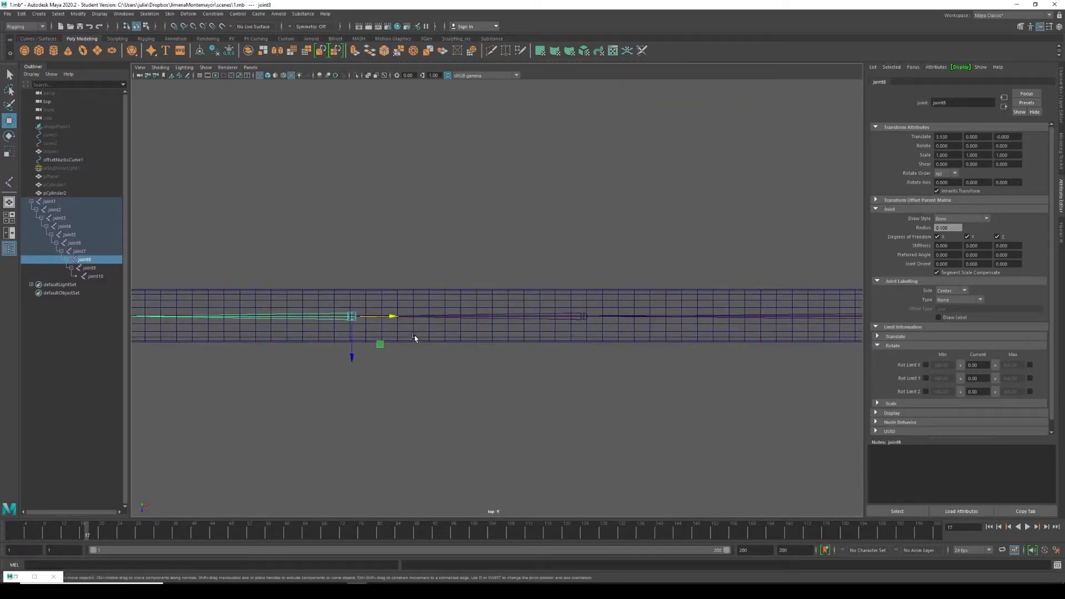
{"action": "left_click_drag", "start_coordinate": [394, 320], "coordinate": [395, 321]}
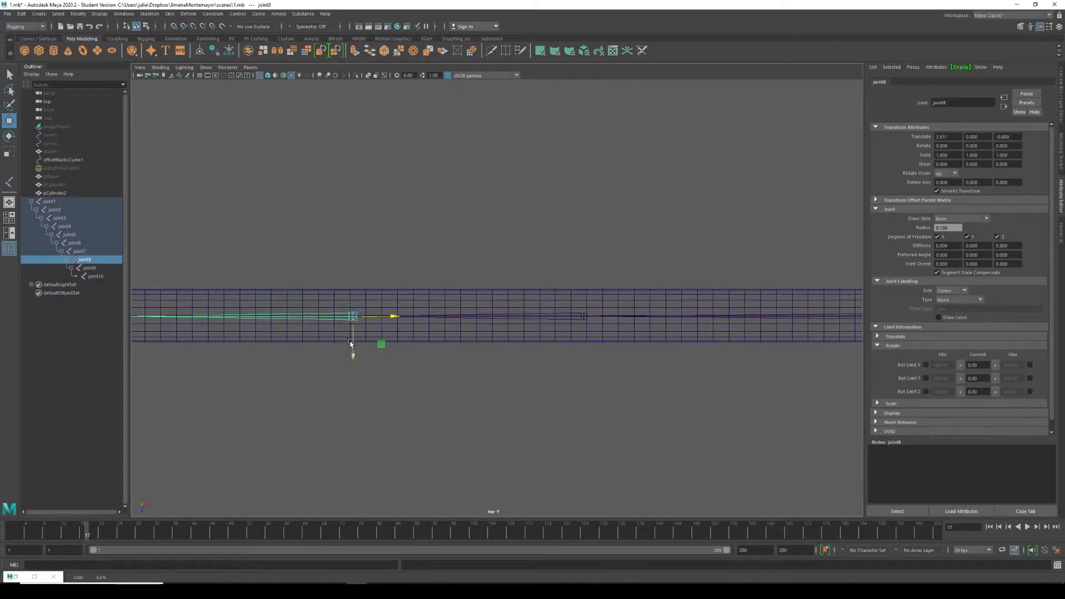
{"action": "left_click_drag", "start_coordinate": [353, 350], "coordinate": [352, 354]}
- Nudge joint7 slightly along Z toward the cylinder's centreline
{"action": "scroll", "coordinate": [518, 304], "scroll_direction": "up", "scroll_amount": 3}
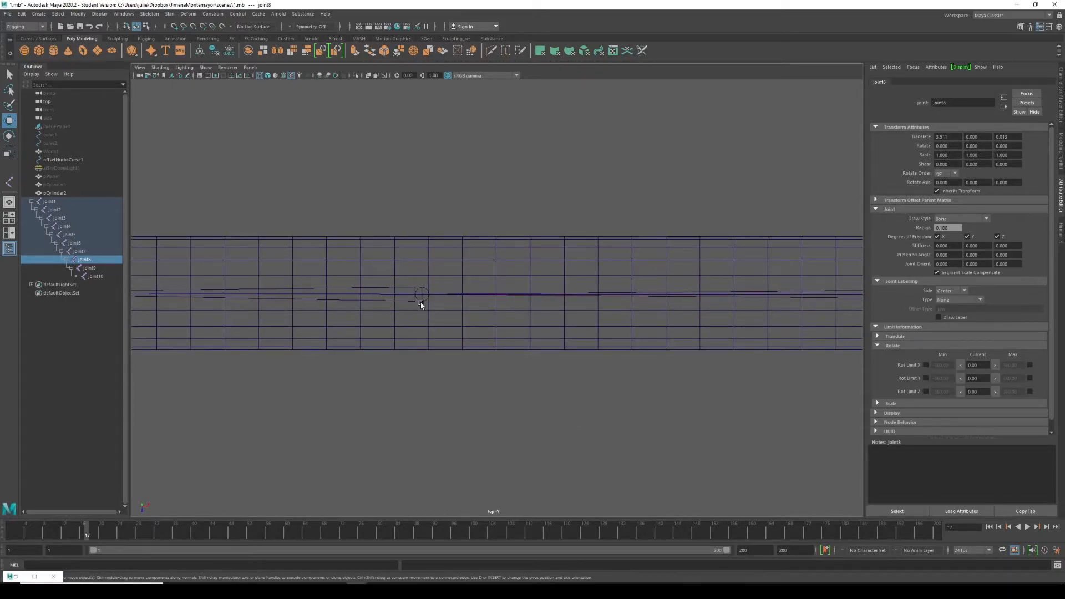
{"action": "left_click", "coordinate": [421, 302]}
{"action": "left_click", "coordinate": [425, 299]}
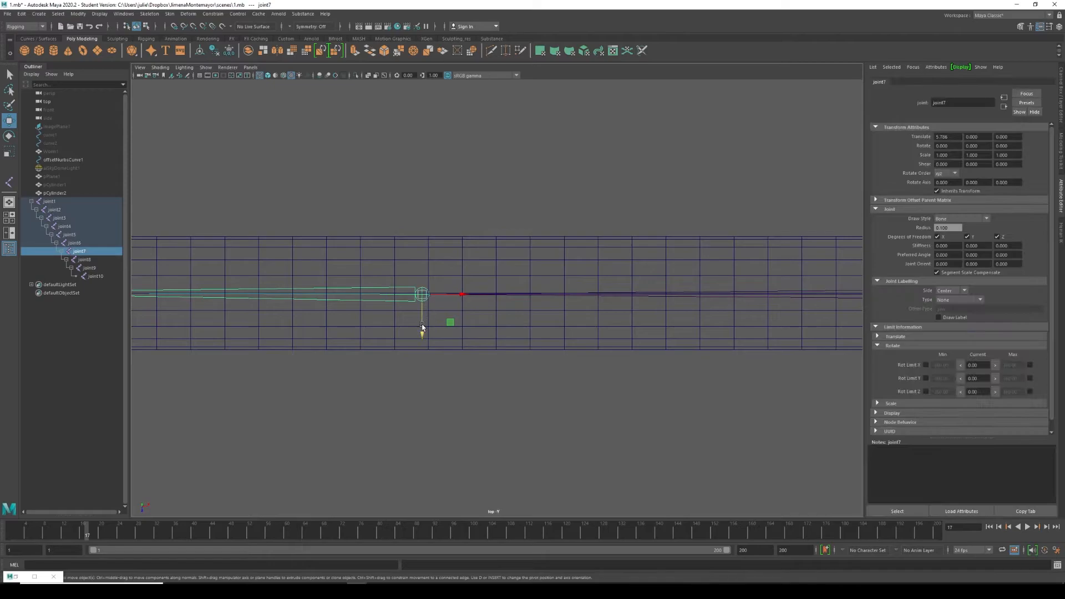
{"action": "left_click_drag", "start_coordinate": [422, 326], "coordinate": [422, 322]}
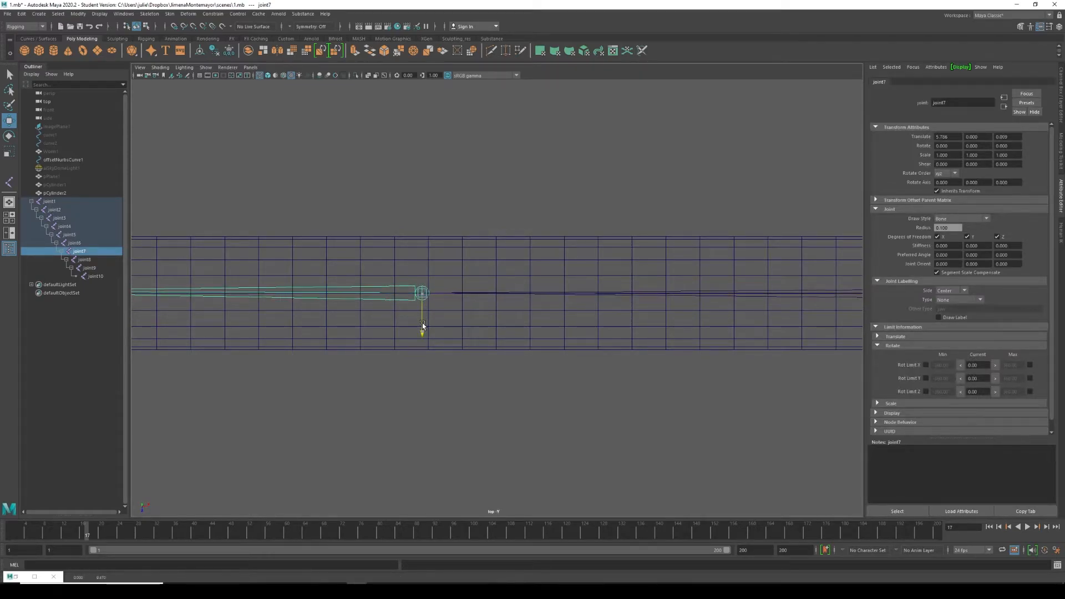
- Nudge joint6, the next joint after joint7 toward the root, along Z toward the cylinder's centreline
{"action": "scroll", "coordinate": [354, 306], "scroll_direction": "down", "scroll_amount": 4}
{"action": "middle_click_drag", "start_coordinate": [514, 315], "coordinate": [452, 315], "text": "alt"}
{"action": "scroll", "coordinate": [608, 406], "scroll_direction": "up", "scroll_amount": 4}
{"action": "scroll", "coordinate": [564, 330], "scroll_direction": "up", "scroll_amount": 2}
{"action": "scroll", "coordinate": [525, 303], "scroll_direction": "up", "scroll_amount": 4}
{"action": "scroll", "coordinate": [578, 290], "scroll_direction": "up", "scroll_amount": 5}
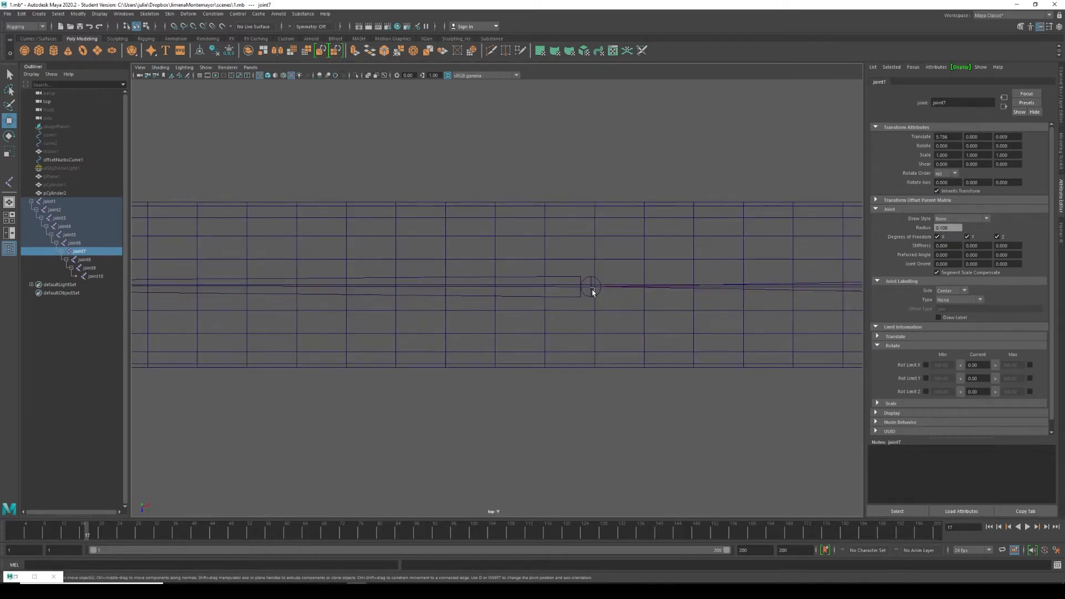
{"action": "left_click", "coordinate": [589, 300]}
{"action": "left_click_drag", "start_coordinate": [593, 312], "coordinate": [592, 311]}
- Nudge the next joint up the chain from joint6 along Z toward the cylinder's centreline
{"action": "scroll", "coordinate": [350, 277], "scroll_direction": "down", "scroll_amount": 10}
{"action": "scroll", "coordinate": [580, 300], "scroll_direction": "up", "scroll_amount": 4}
{"action": "middle_click_drag", "start_coordinate": [637, 290], "coordinate": [490, 247], "text": "alt"}
{"action": "right_click_drag", "start_coordinate": [490, 248], "coordinate": [771, 435], "text": "alt"}
{"action": "right_click_drag", "start_coordinate": [472, 173], "coordinate": [565, 205], "text": "alt"}
{"action": "middle_click_drag", "start_coordinate": [565, 205], "coordinate": [551, 351], "text": "alt"}
{"action": "right_click_drag", "start_coordinate": [551, 352], "coordinate": [588, 322], "text": "alt"}
{"action": "left_click", "coordinate": [553, 305]}
{"action": "left_click_drag", "start_coordinate": [557, 337], "coordinate": [559, 334]}
- Move the root joint1 along Z and X so it sits centred on the cylinder's end edge
{"action": "scroll", "coordinate": [559, 334], "scroll_direction": "down", "scroll_amount": 5}
{"action": "middle_click_drag", "start_coordinate": [427, 337], "coordinate": [354, 335], "text": "alt"}
{"action": "right_click_drag", "start_coordinate": [630, 335], "coordinate": [744, 304], "text": "alt"}
{"action": "middle_click_drag", "start_coordinate": [744, 304], "coordinate": [500, 288], "text": "alt"}
{"action": "right_click_drag", "start_coordinate": [500, 286], "coordinate": [671, 291], "text": "alt"}
{"action": "left_click", "coordinate": [778, 276]}
{"action": "scroll", "coordinate": [787, 286], "scroll_direction": "up", "scroll_amount": 1}
{"action": "middle_click_drag", "start_coordinate": [710, 281], "coordinate": [526, 298], "text": "alt"}
{"action": "scroll", "coordinate": [671, 306], "scroll_direction": "up", "scroll_amount": 2}
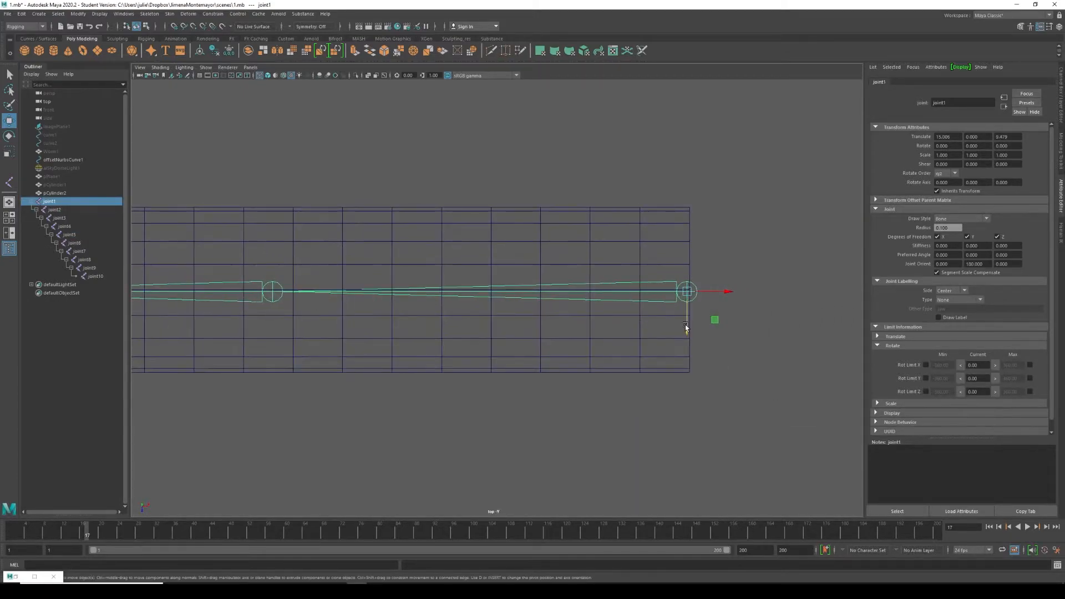
{"action": "left_click_drag", "start_coordinate": [686, 331], "coordinate": [685, 327]}
{"action": "left_click_drag", "start_coordinate": [719, 292], "coordinate": [723, 292]}
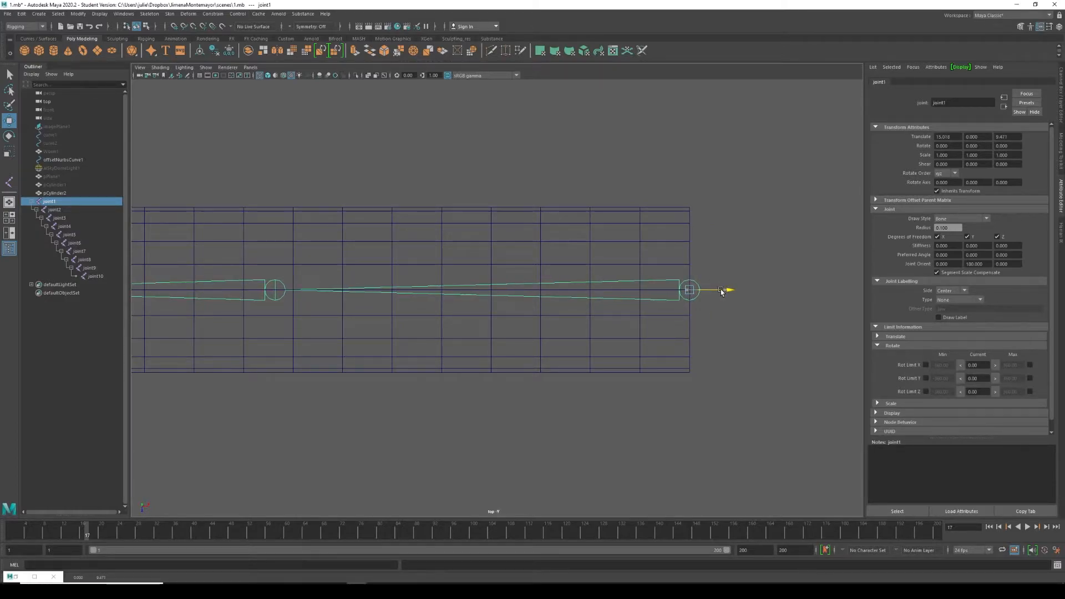
- Check the joints following joint1 for alignment and nudge joint5 along Z onto the cylinder's centreline
{"action": "middle_click_drag", "start_coordinate": [200, 359], "coordinate": [498, 347], "text": "alt"}
{"action": "scroll", "coordinate": [607, 285], "scroll_direction": "up", "scroll_amount": 2}
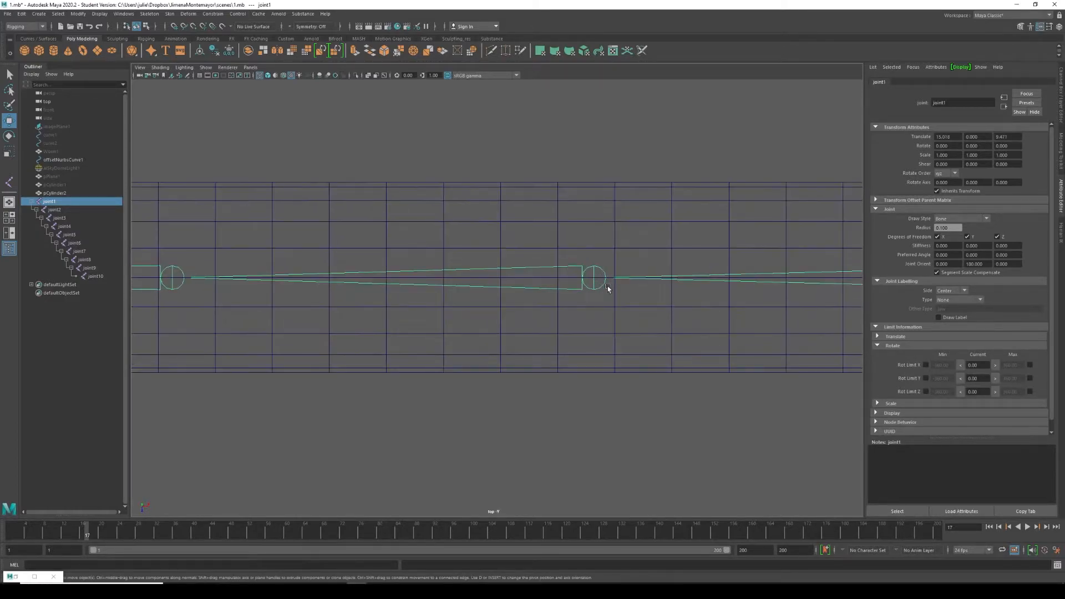
{"action": "scroll", "coordinate": [598, 296], "scroll_direction": "down", "scroll_amount": 12}
{"action": "middle_click_drag", "start_coordinate": [464, 309], "coordinate": [469, 308], "text": "alt"}
{"action": "scroll", "coordinate": [469, 308], "scroll_direction": "up", "scroll_amount": 8}
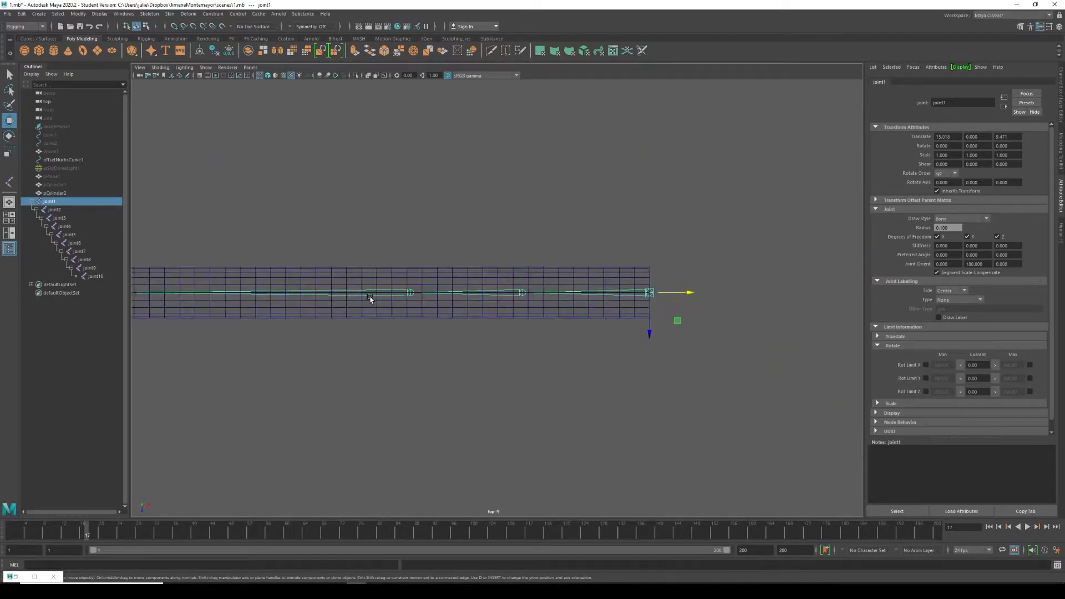
{"action": "mouse_move", "coordinate": [275, 313]}
{"action": "middle_mouse_down", "text": "alt"}
{"action": "mouse_move", "coordinate": [554, 311]}
{"action": "mouse_move", "coordinate": [338, 300]}
{"action": "mouse_move", "coordinate": [555, 298]}
{"action": "middle_mouse_up", "text": "alt"}
{"action": "middle_click_drag", "start_coordinate": [179, 295], "coordinate": [421, 300], "text": "alt"}
{"action": "scroll", "coordinate": [420, 300], "scroll_direction": "up", "scroll_amount": 4}
{"action": "middle_click_drag", "start_coordinate": [267, 318], "coordinate": [497, 310], "text": "alt"}
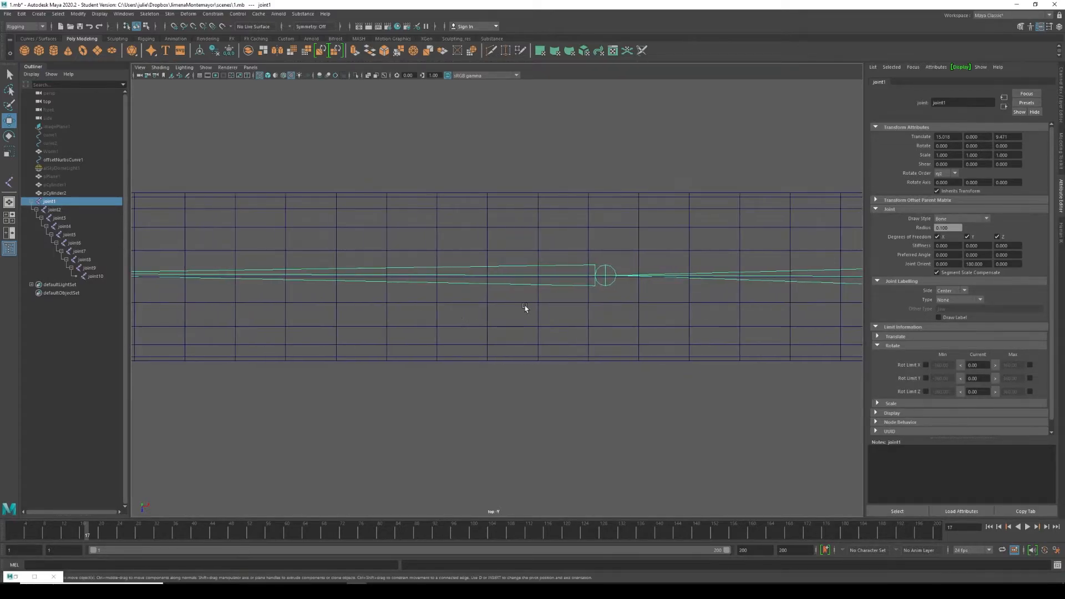
{"action": "left_click", "coordinate": [606, 274]}
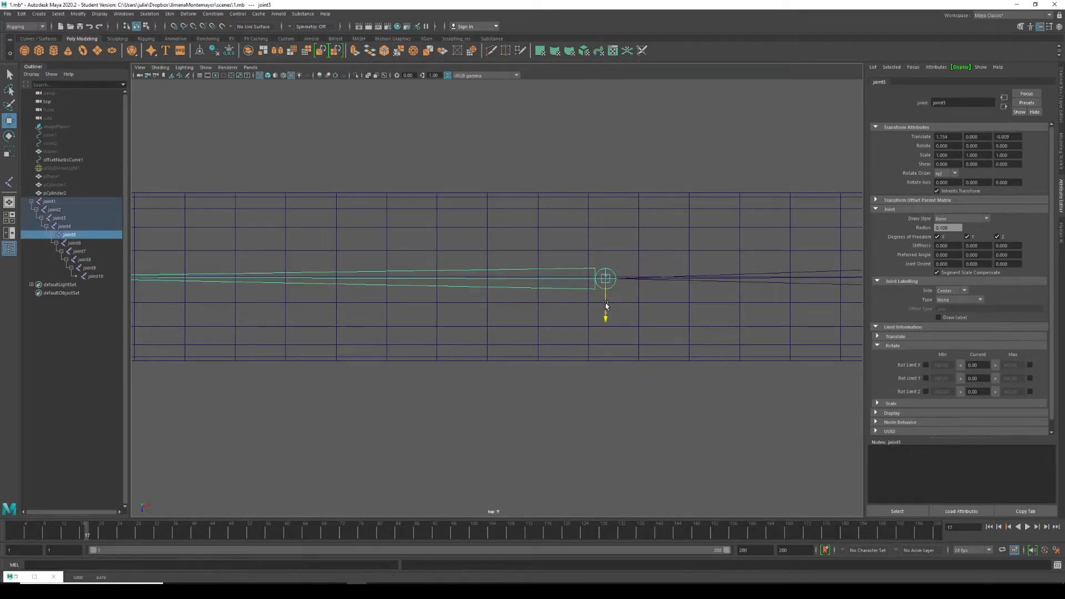
- Fine-tune joint6 along Z so it sits on the cylinder's centreline
{"action": "middle_click_drag", "start_coordinate": [383, 337], "coordinate": [604, 337], "text": "alt"}
{"action": "middle_click_drag", "start_coordinate": [320, 332], "coordinate": [636, 348], "text": "alt"}
{"action": "left_click", "coordinate": [520, 305]}
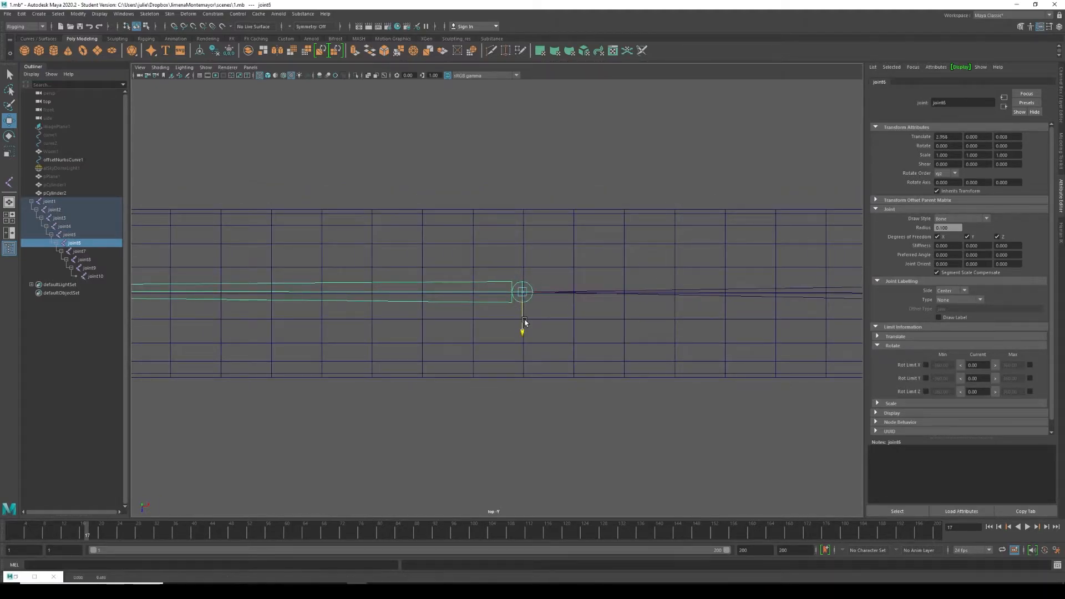
- Fine-tune joint7 and joint8 along Z so both sit on the cylinder's centreline
{"action": "middle_click_drag", "start_coordinate": [372, 344], "coordinate": [520, 330], "text": "alt"}
{"action": "middle_click_drag", "start_coordinate": [323, 328], "coordinate": [623, 349], "text": "alt"}
{"action": "middle_click_drag", "start_coordinate": [353, 353], "coordinate": [671, 345], "text": "alt"}
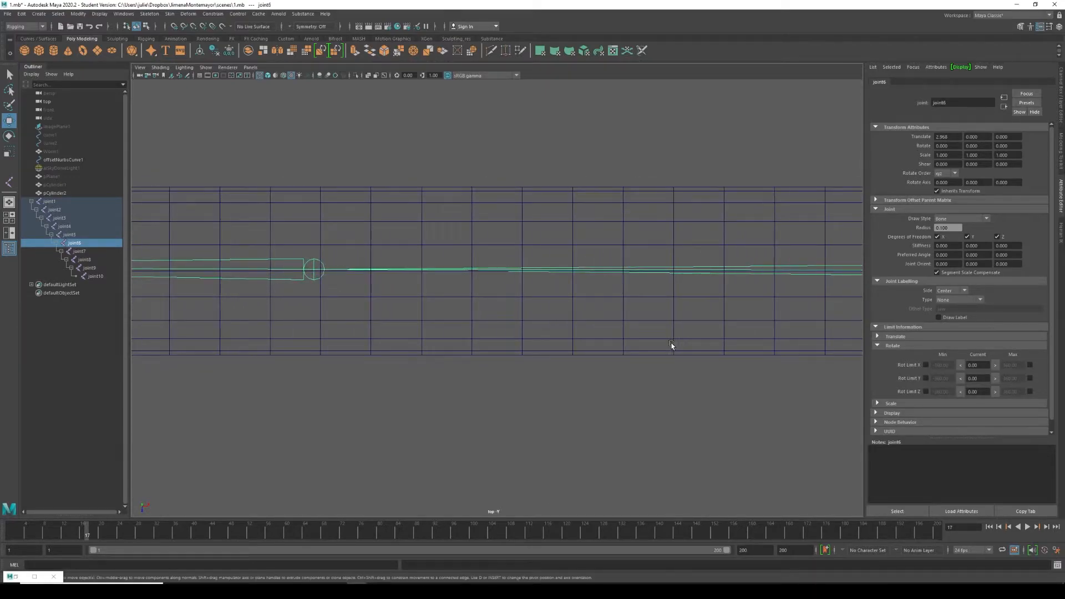
{"action": "left_click", "coordinate": [314, 283]}
{"action": "middle_click_drag", "start_coordinate": [307, 305], "coordinate": [98, 269], "text": "alt"}
{"action": "left_click", "coordinate": [190, 279]}
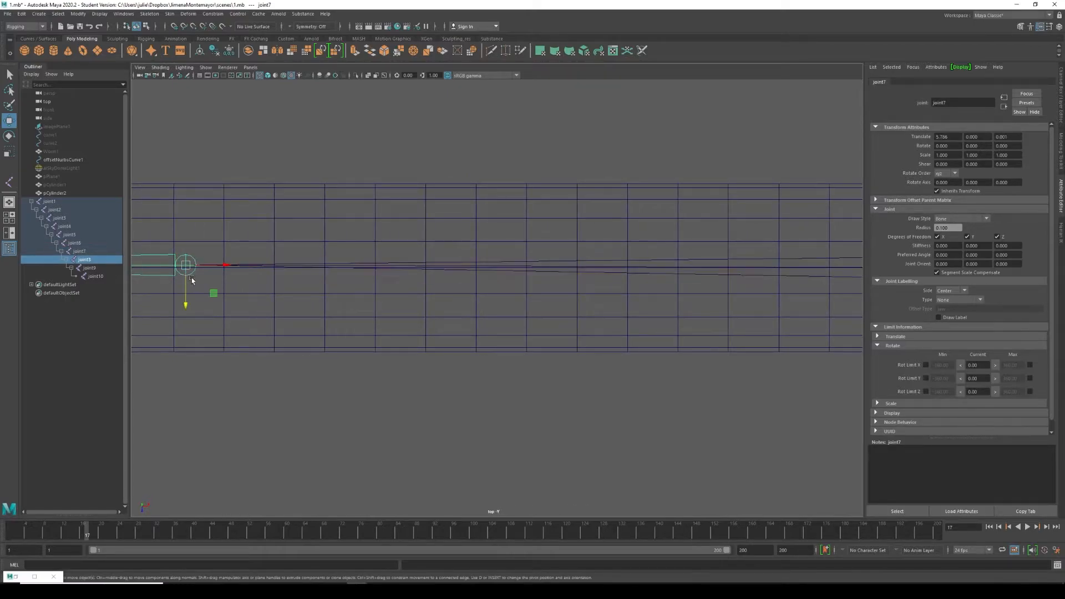
{"action": "left_click_drag", "start_coordinate": [187, 291], "coordinate": [187, 293]}
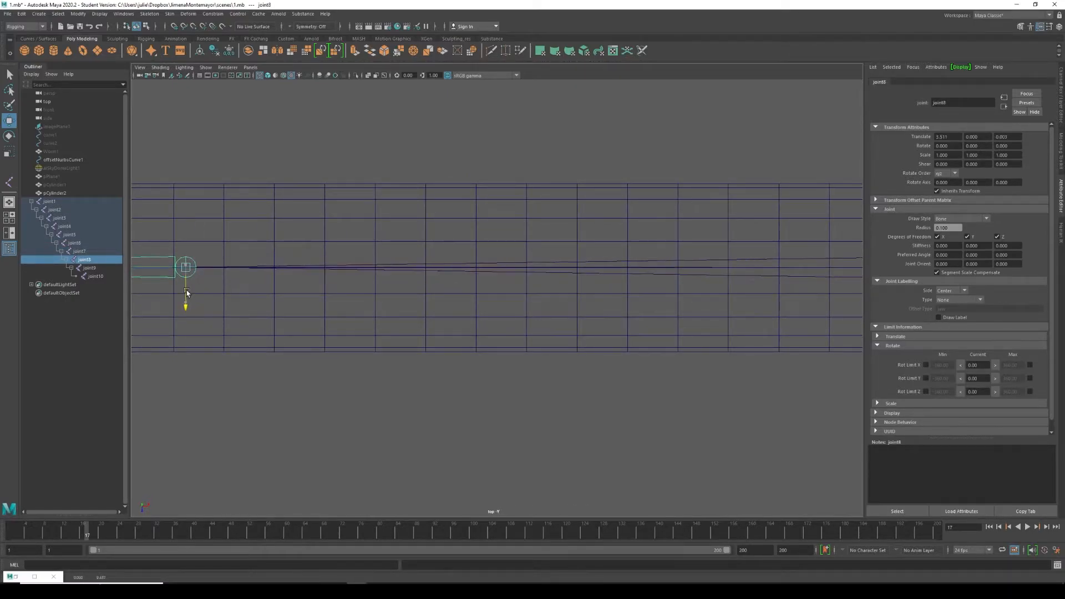
- Slide the end joint10 along X onto the cylinder's end edge
{"action": "mouse_move", "coordinate": [167, 299]}
{"action": "middle_mouse_down", "text": "alt"}
{"action": "mouse_move", "coordinate": [245, 311]}
{"action": "mouse_move", "coordinate": [231, 266]}
{"action": "mouse_move", "coordinate": [703, 301]}
{"action": "mouse_move", "coordinate": [618, 290]}
{"action": "middle_mouse_up", "text": "alt"}
{"action": "scroll", "coordinate": [476, 316], "scroll_direction": "down", "scroll_amount": 10}
{"action": "scroll", "coordinate": [475, 316], "scroll_direction": "up", "scroll_amount": 10}
{"action": "scroll", "coordinate": [438, 263], "scroll_direction": "up", "scroll_amount": 3}
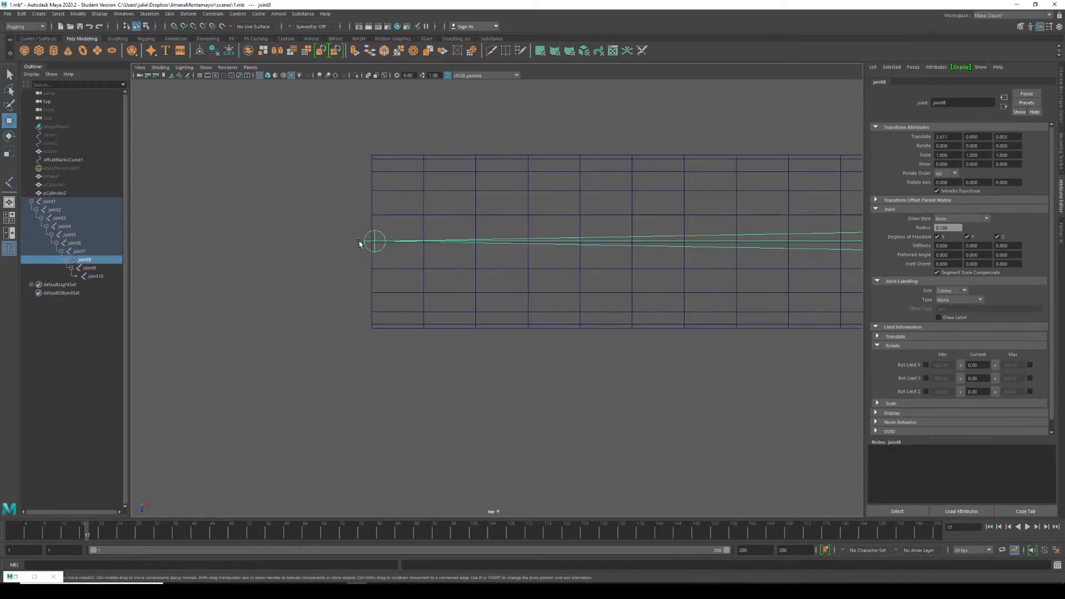
{"action": "left_click", "coordinate": [368, 242]}
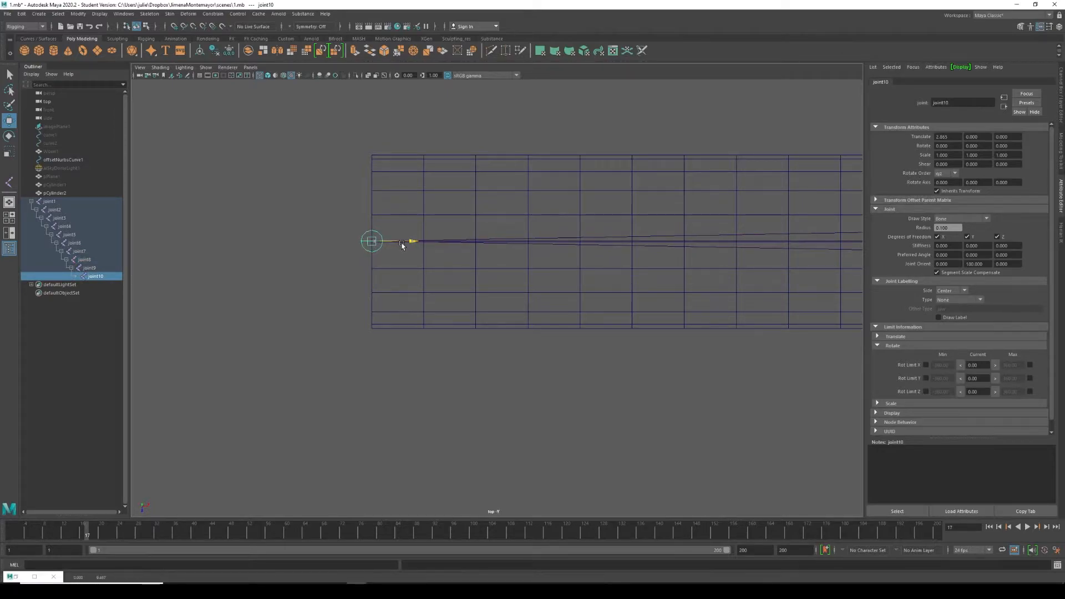
- Examine how the whole joint chain fits inside the cylinder from end to end
{"action": "scroll", "coordinate": [383, 291], "scroll_direction": "down", "scroll_amount": 15}
{"action": "middle_click_drag", "start_coordinate": [600, 348], "coordinate": [405, 337], "text": "alt"}
{"action": "scroll", "coordinate": [419, 334], "scroll_direction": "down", "scroll_amount": 1}
{"action": "middle_click_drag", "start_coordinate": [587, 334], "coordinate": [471, 337], "text": "alt"}
{"action": "scroll", "coordinate": [455, 336], "scroll_direction": "down", "scroll_amount": 1}
{"action": "scroll", "coordinate": [450, 339], "scroll_direction": "up", "scroll_amount": 2}
{"action": "scroll", "coordinate": [355, 361], "scroll_direction": "up", "scroll_amount": 1}
{"action": "middle_click_drag", "start_coordinate": [421, 367], "coordinate": [543, 366], "text": "alt"}
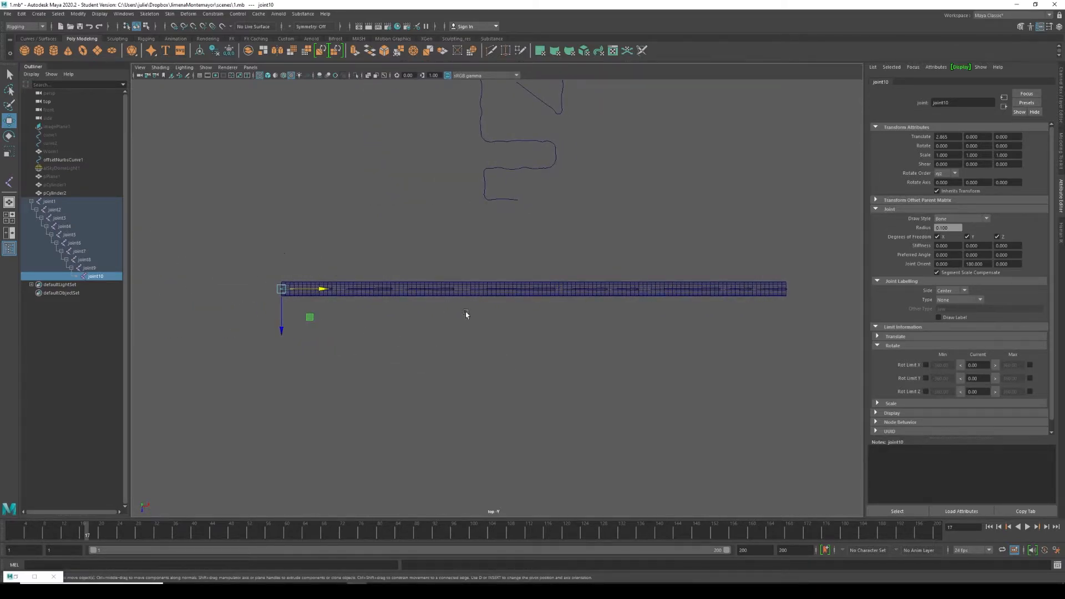
{"action": "scroll", "coordinate": [626, 326], "scroll_direction": "up", "scroll_amount": 2}
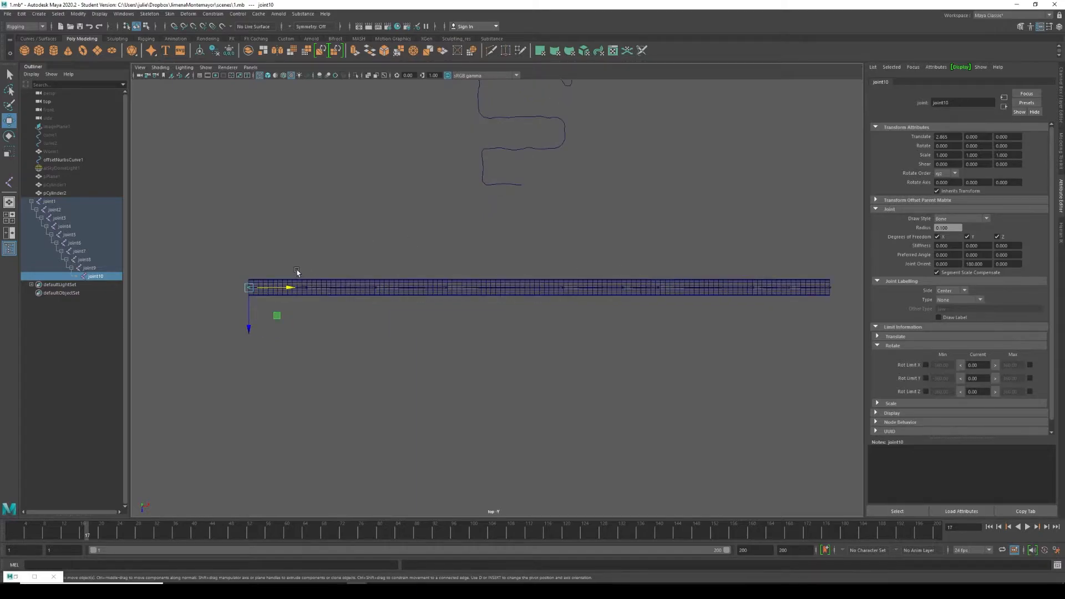
{"action": "key", "text": "r"}
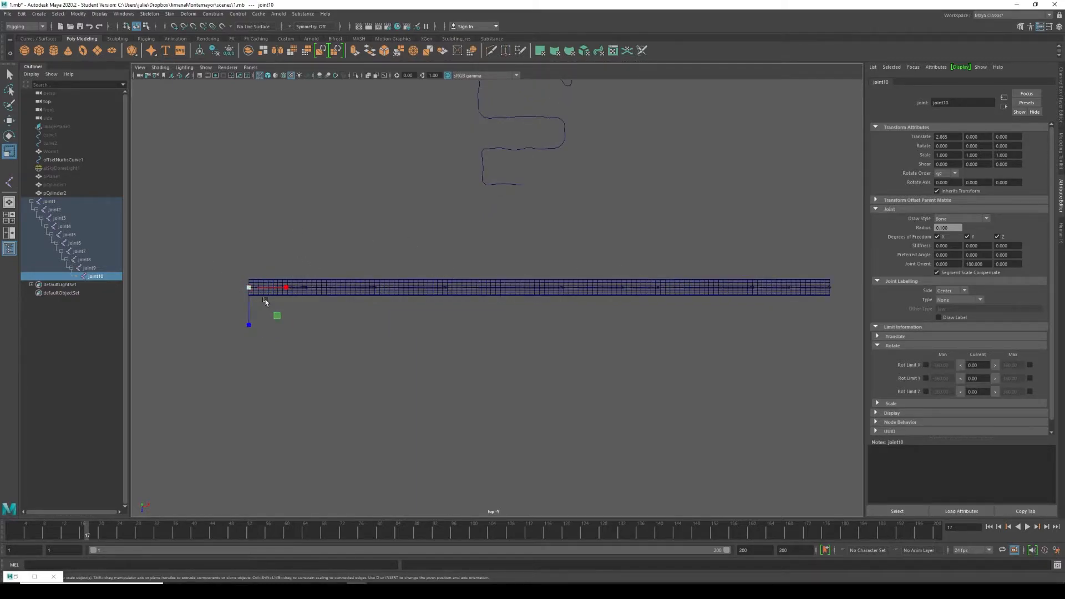
{"action": "scroll", "coordinate": [262, 298], "scroll_direction": "up", "scroll_amount": 2}
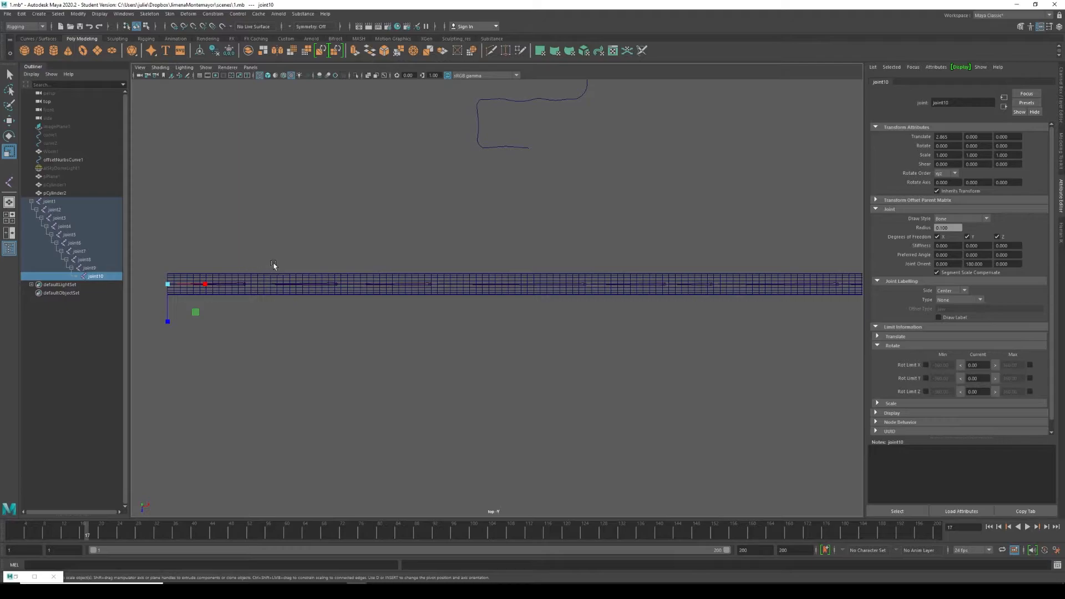
{"action": "scroll", "coordinate": [284, 266], "scroll_direction": "down", "scroll_amount": 1}
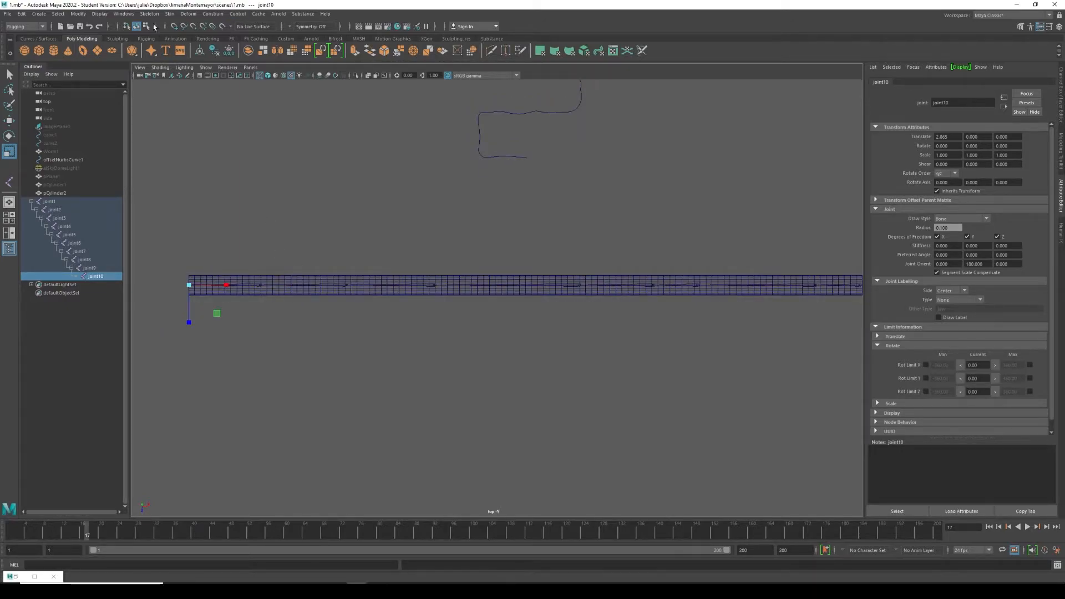
- Select the full chain from joint1 to joint10 and apply Orient Joint to it
{"action": "left_click", "coordinate": [48, 201]}
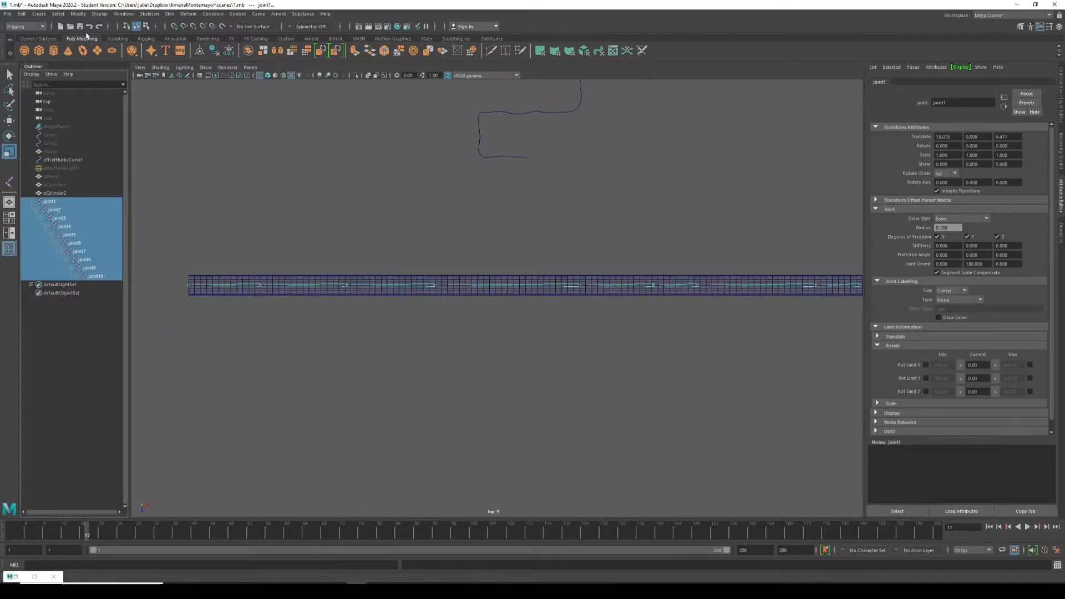
{"action": "left_click", "coordinate": [158, 15]}
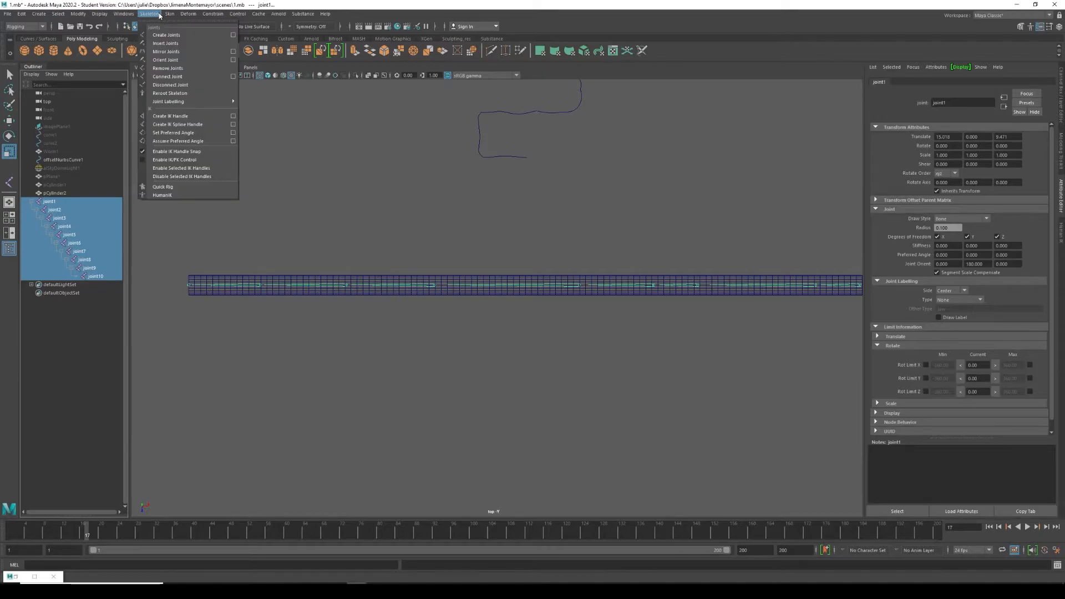
{"action": "left_click", "coordinate": [166, 59]}
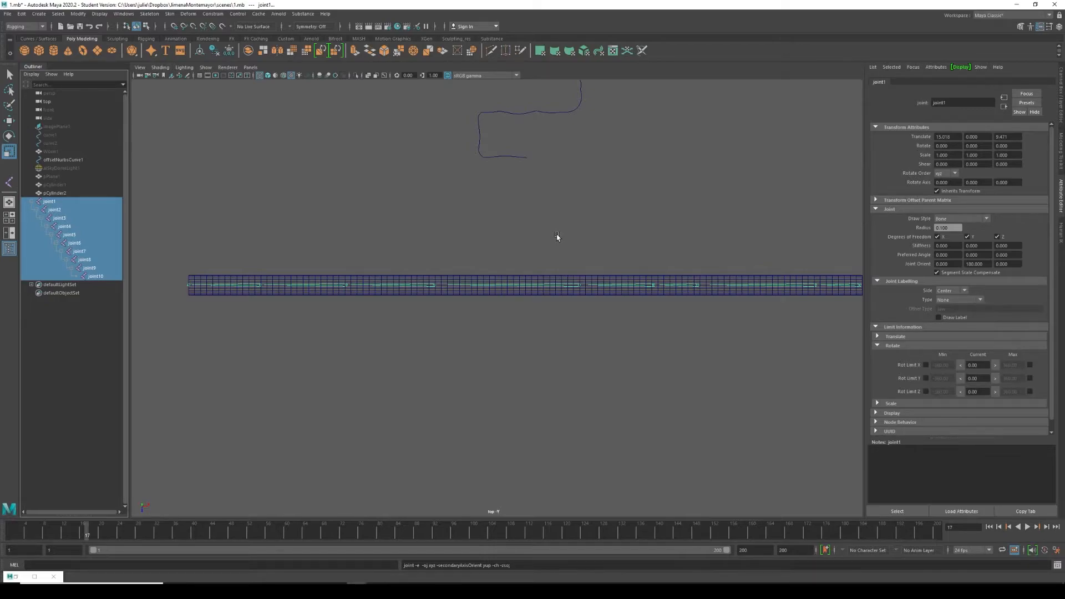
- Change the upper-right top view to the perspective camera and maximize it
{"action": "scroll", "coordinate": [281, 300], "scroll_direction": "down", "scroll_amount": 3}
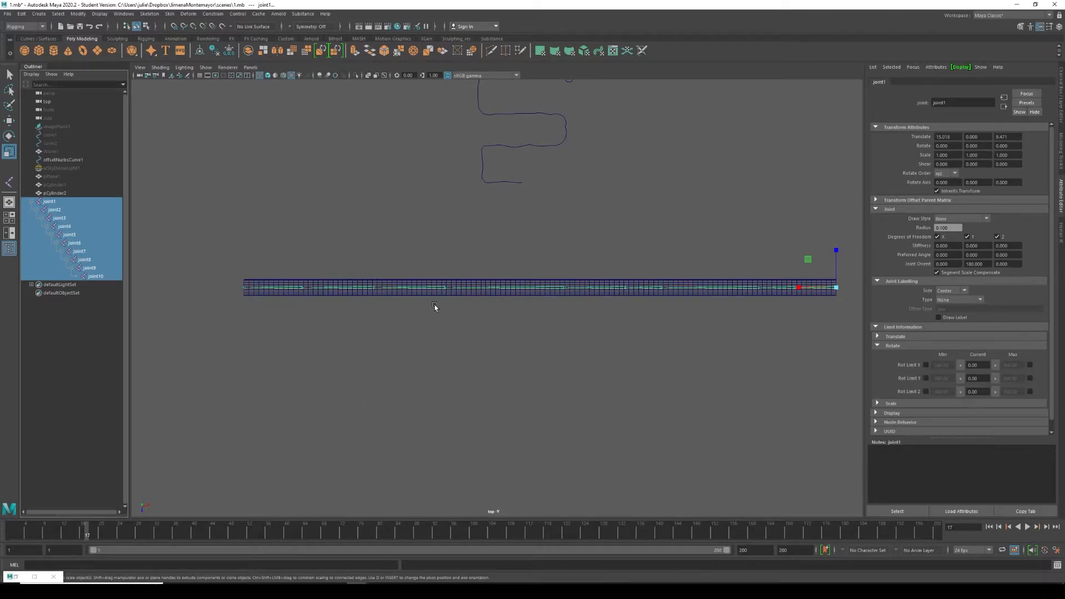
{"action": "key", "text": "space"}
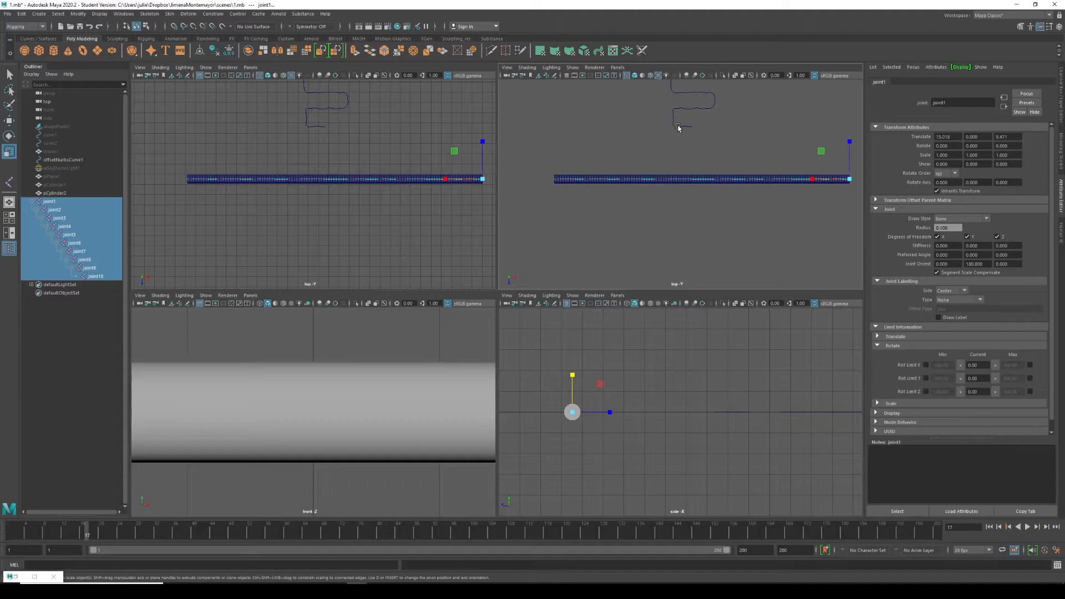
{"action": "left_click", "coordinate": [617, 67]}
{"action": "mouse_move", "coordinate": [662, 75]}
{"action": "left_click", "coordinate": [709, 77]}
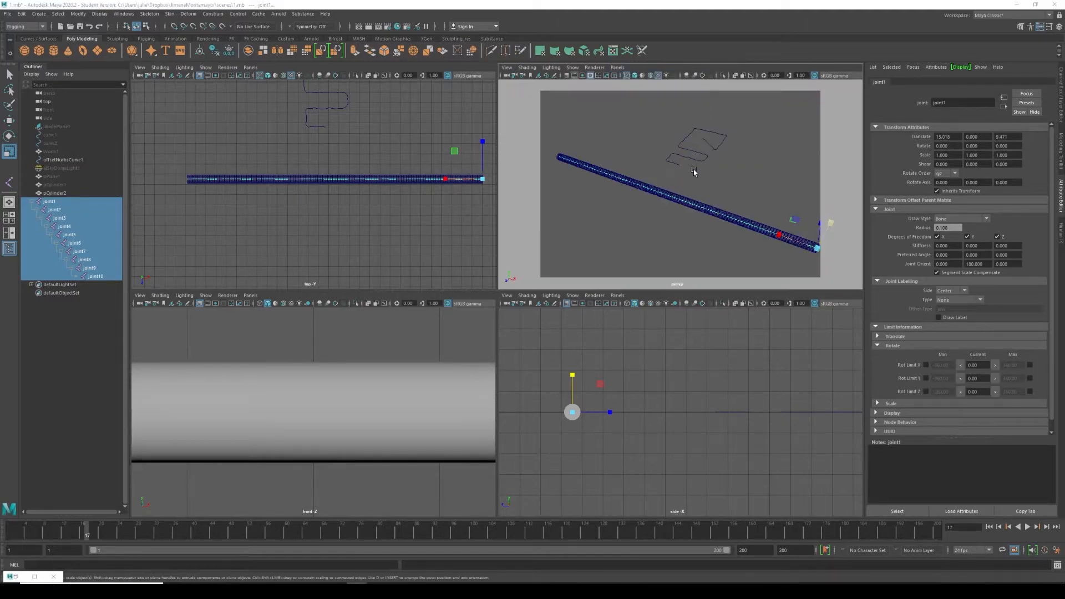
{"action": "key", "text": "space"}
- Examine the oriented joints up close in perspective and select joint6 to inspect its axes
{"action": "scroll", "coordinate": [582, 384], "scroll_direction": "up", "scroll_amount": 3}
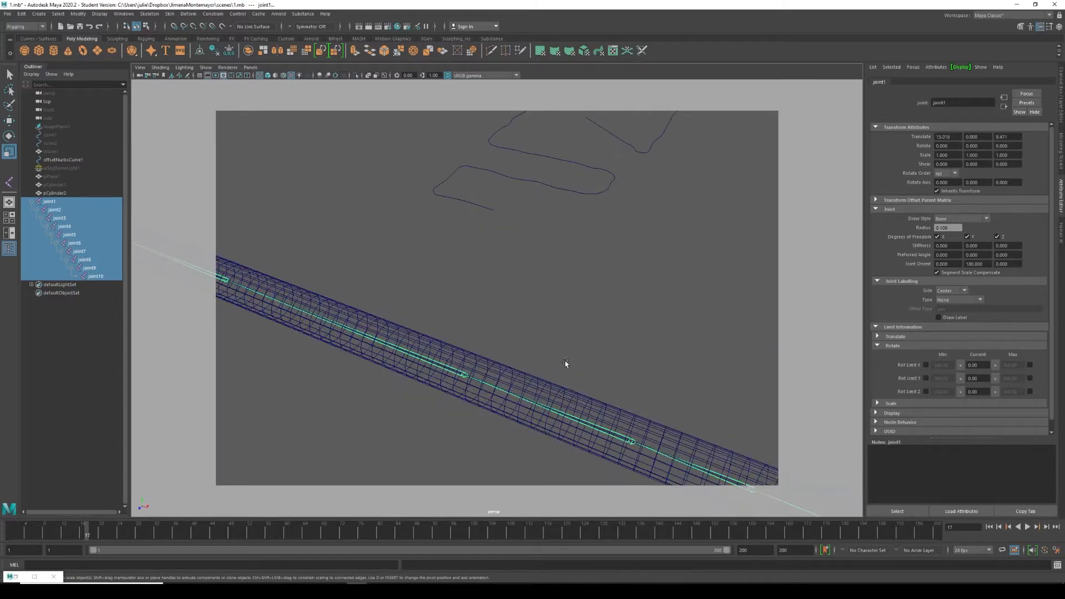
{"action": "scroll", "coordinate": [565, 363], "scroll_direction": "up", "scroll_amount": 10}
{"action": "scroll", "coordinate": [538, 269], "scroll_direction": "down", "scroll_amount": 3}
{"action": "middle_click_drag", "start_coordinate": [538, 268], "coordinate": [546, 275], "text": "alt"}
{"action": "scroll", "coordinate": [416, 281], "scroll_direction": "up", "scroll_amount": 3}
{"action": "middle_click_drag", "start_coordinate": [425, 285], "coordinate": [482, 297], "text": "alt"}
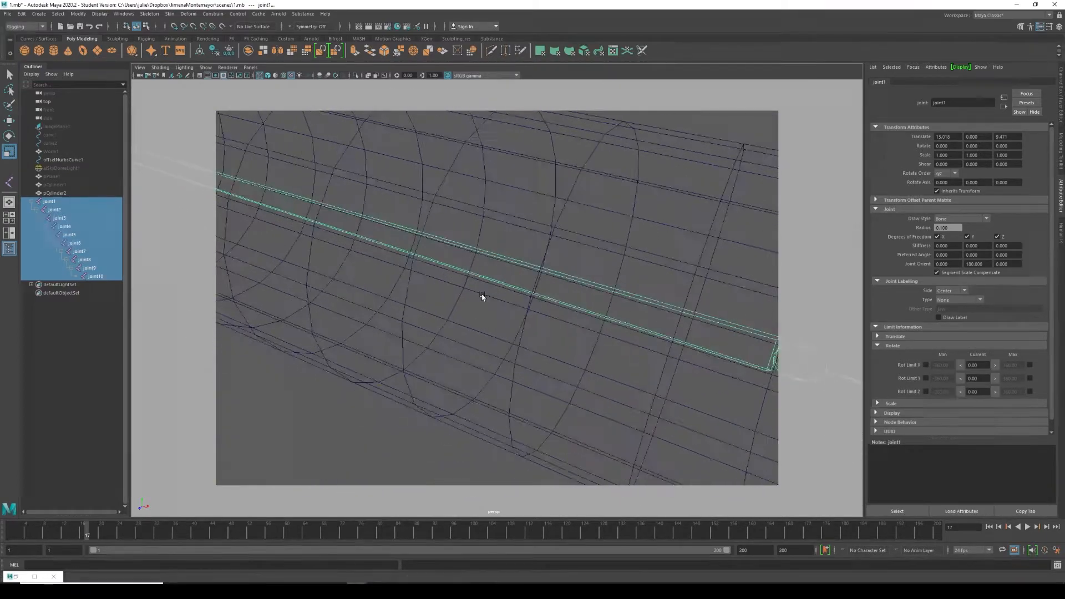
{"action": "middle_click_drag", "start_coordinate": [589, 313], "coordinate": [536, 298], "text": "alt"}
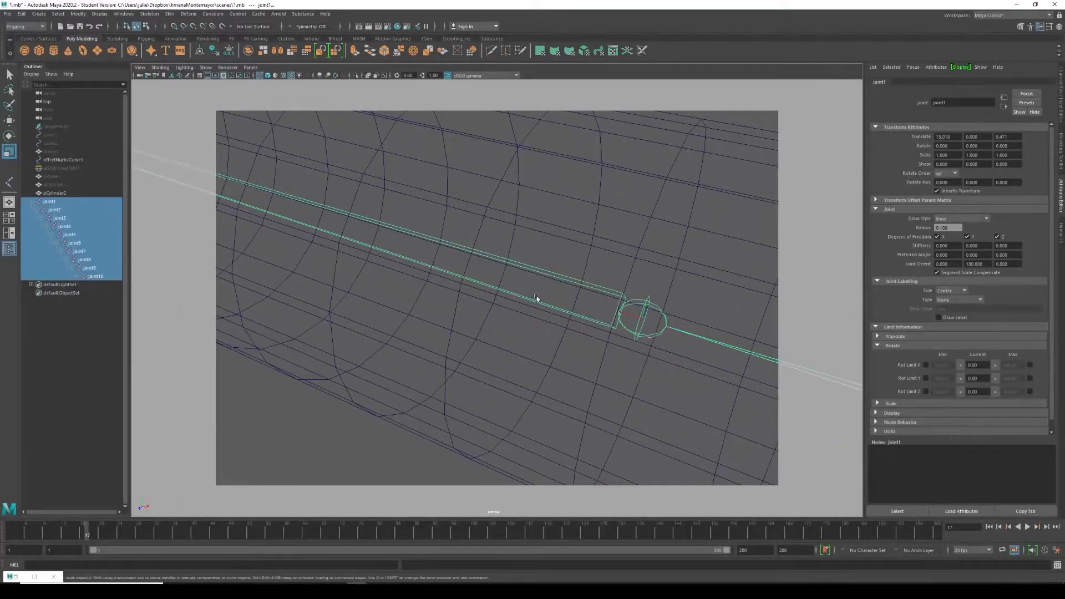
{"action": "left_click", "coordinate": [633, 315]}
{"action": "scroll", "coordinate": [674, 350], "scroll_direction": "down", "scroll_amount": 3}
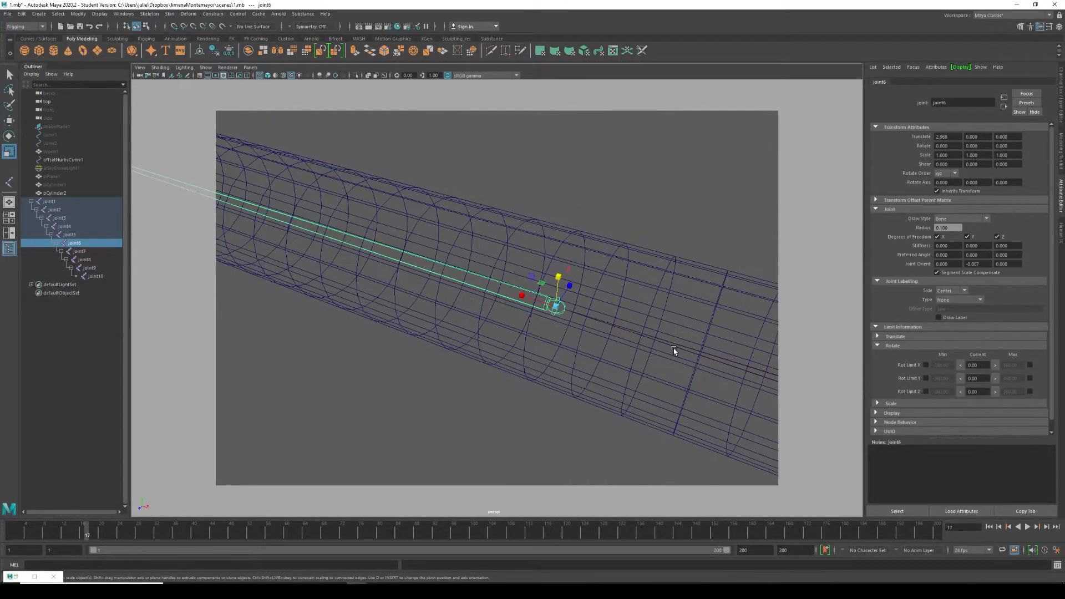
- Compare the axis directions of joint6 and joint7 by selecting them alternately
{"action": "scroll", "coordinate": [674, 350], "scroll_direction": "down", "scroll_amount": 3}
{"action": "middle_click_drag", "start_coordinate": [392, 294], "coordinate": [487, 328], "text": "alt"}
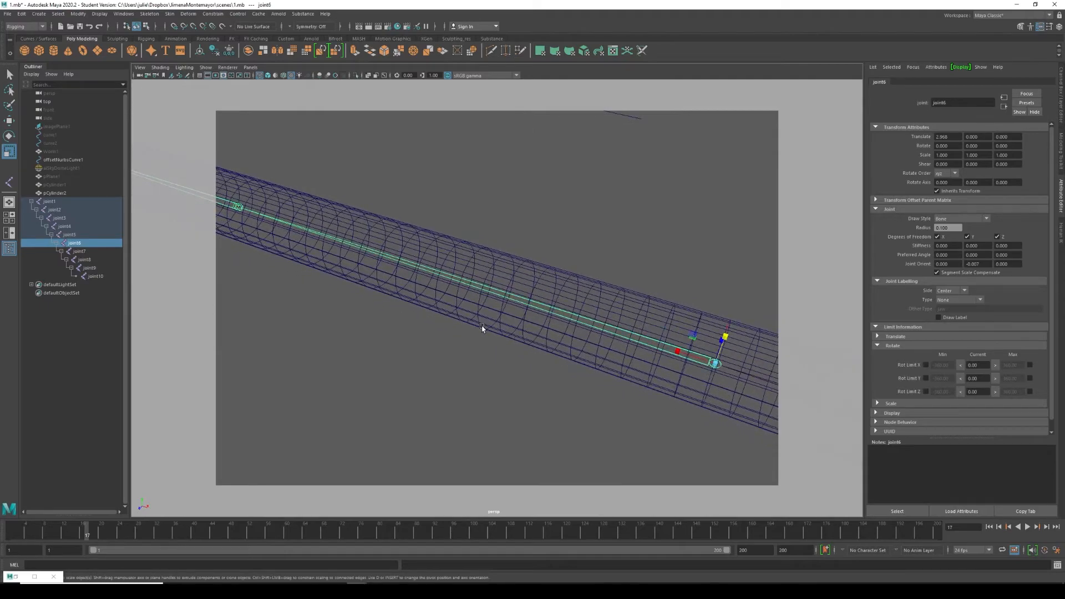
{"action": "left_click", "coordinate": [76, 251]}
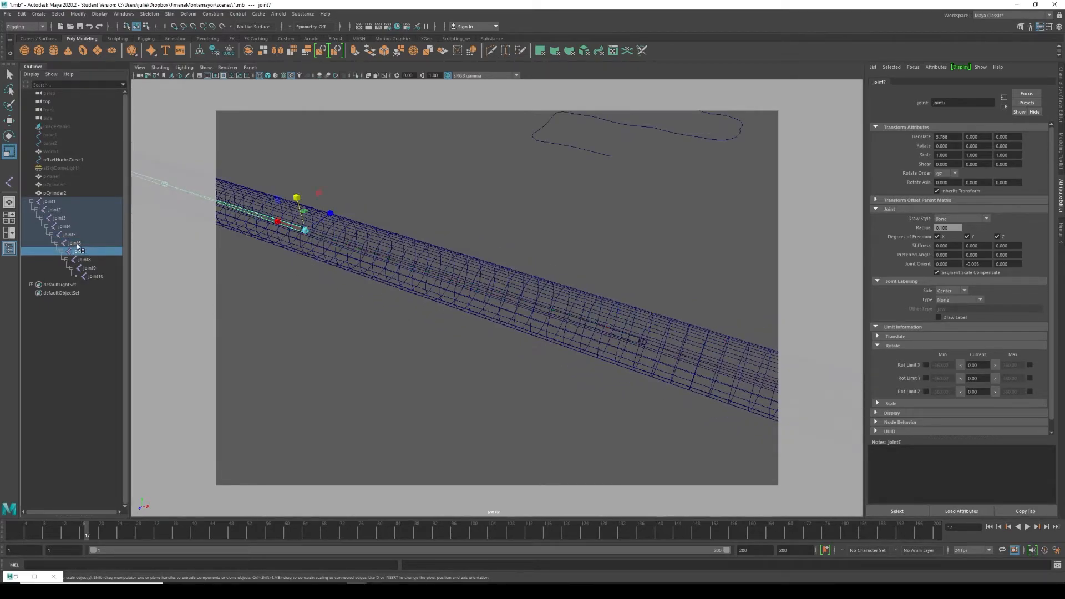
{"action": "left_click", "coordinate": [76, 244]}
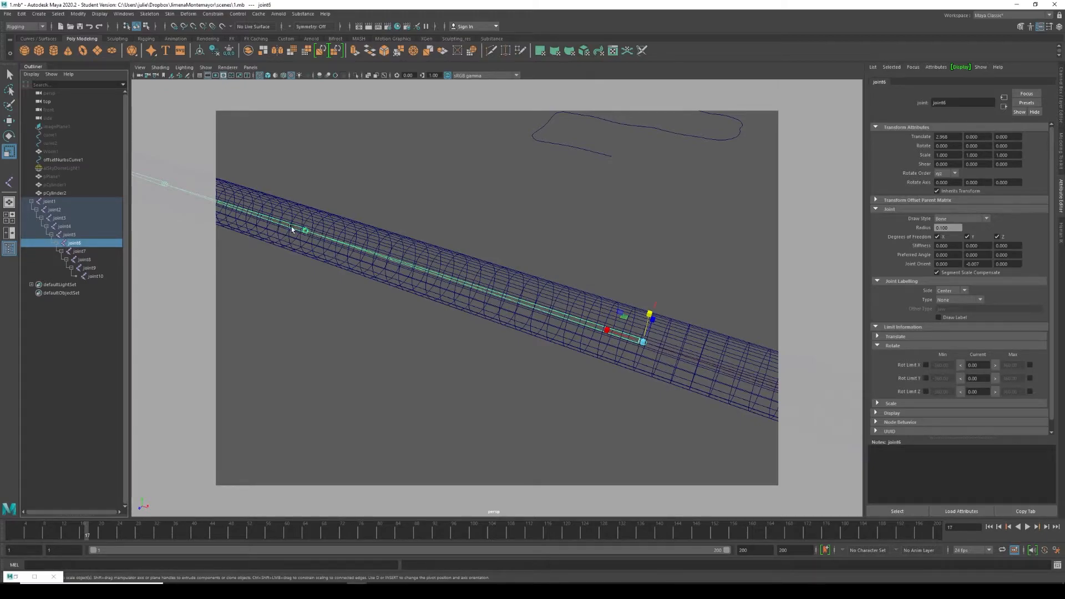
{"action": "left_click", "coordinate": [75, 252]}
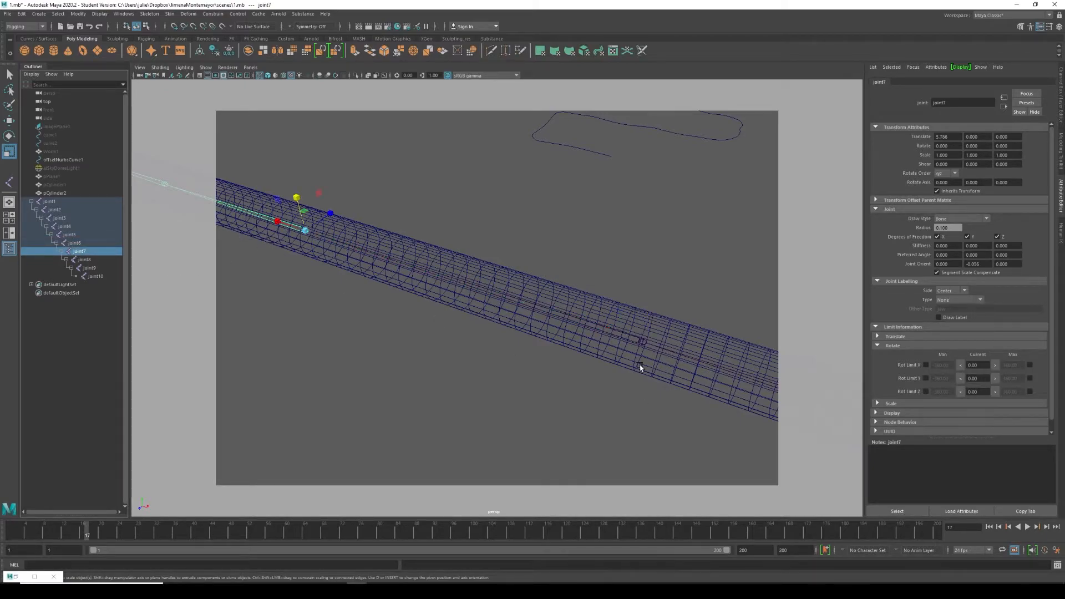
{"action": "left_click", "coordinate": [88, 243]}
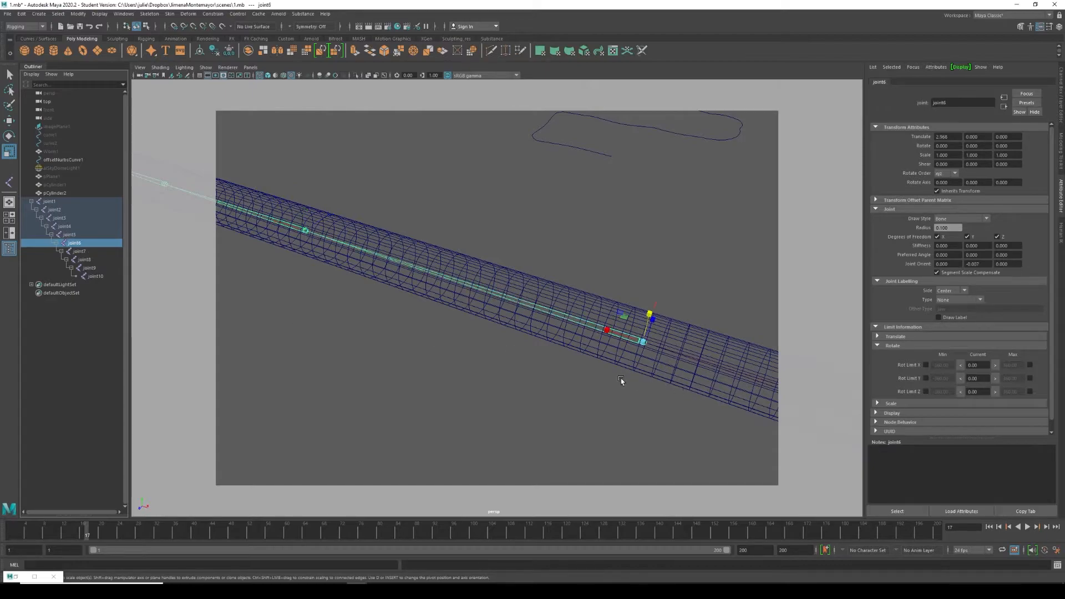
- Examine the axes of joint6 up close from a slightly different viewing angle
{"action": "middle_click_drag", "start_coordinate": [620, 379], "coordinate": [516, 368], "text": "alt"}
{"action": "right_click_drag", "start_coordinate": [515, 369], "coordinate": [489, 404], "text": "alt"}
{"action": "middle_click_drag", "start_coordinate": [489, 404], "coordinate": [547, 394], "text": "alt"}
{"action": "left_click_drag", "start_coordinate": [547, 394], "coordinate": [518, 397], "text": "alt"}
{"action": "right_click_drag", "start_coordinate": [602, 288], "coordinate": [600, 312], "text": "alt"}
{"action": "scroll", "coordinate": [600, 309], "scroll_direction": "down", "scroll_amount": 2}
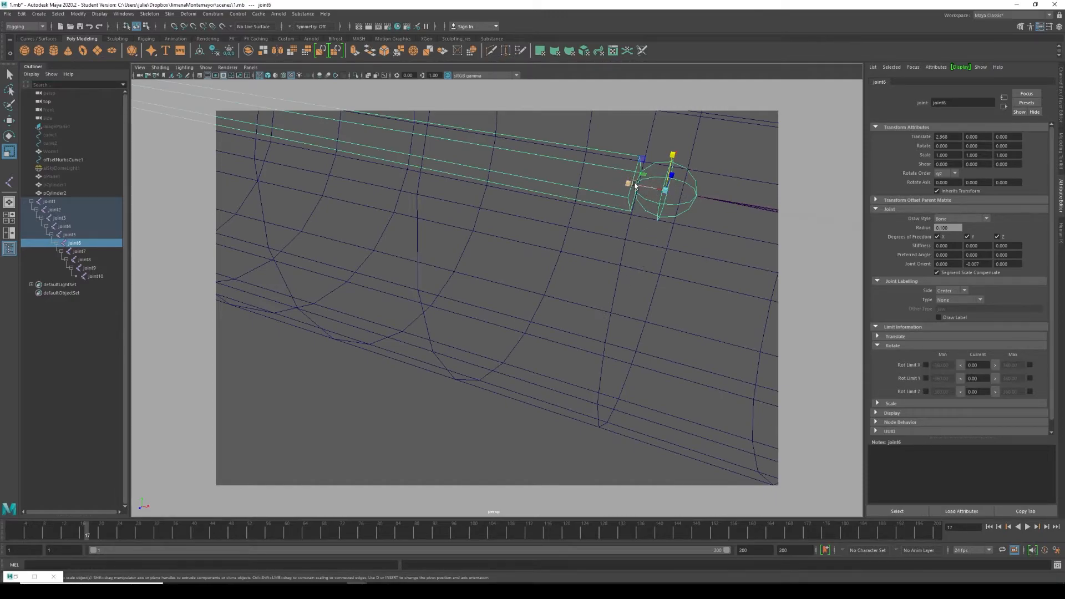
{"action": "scroll", "coordinate": [699, 260], "scroll_direction": "down", "scroll_amount": 2}
{"action": "middle_click_drag", "start_coordinate": [305, 249], "coordinate": [516, 219], "text": "alt"}
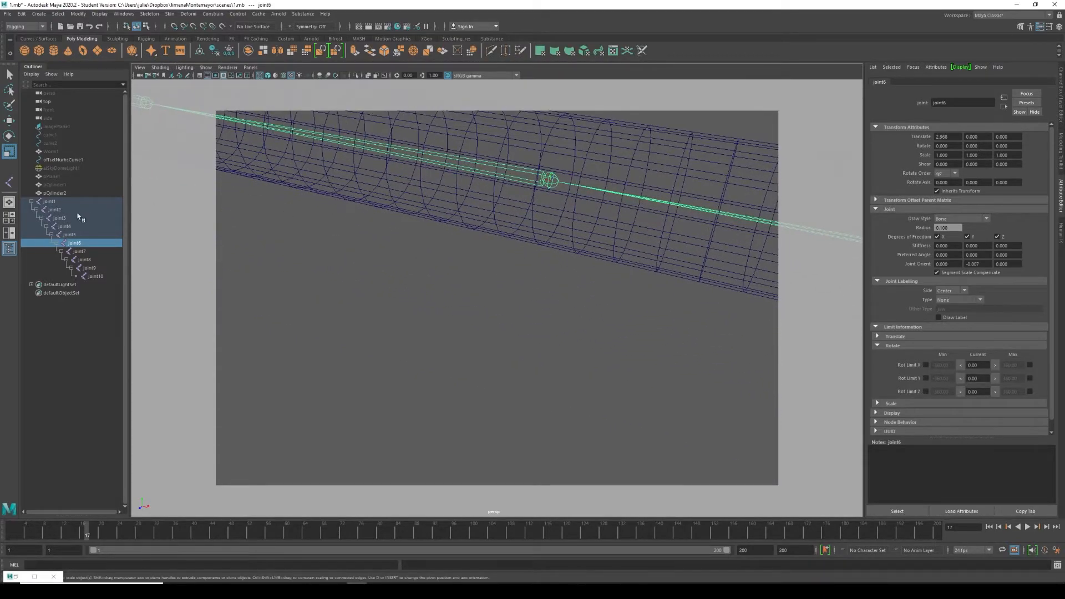
- Select joint7 and joint8 in turn and examine how their axes align with the neighbouring bones
{"action": "left_click", "coordinate": [92, 251]}
{"action": "scroll", "coordinate": [571, 217], "scroll_direction": "up", "scroll_amount": 3}
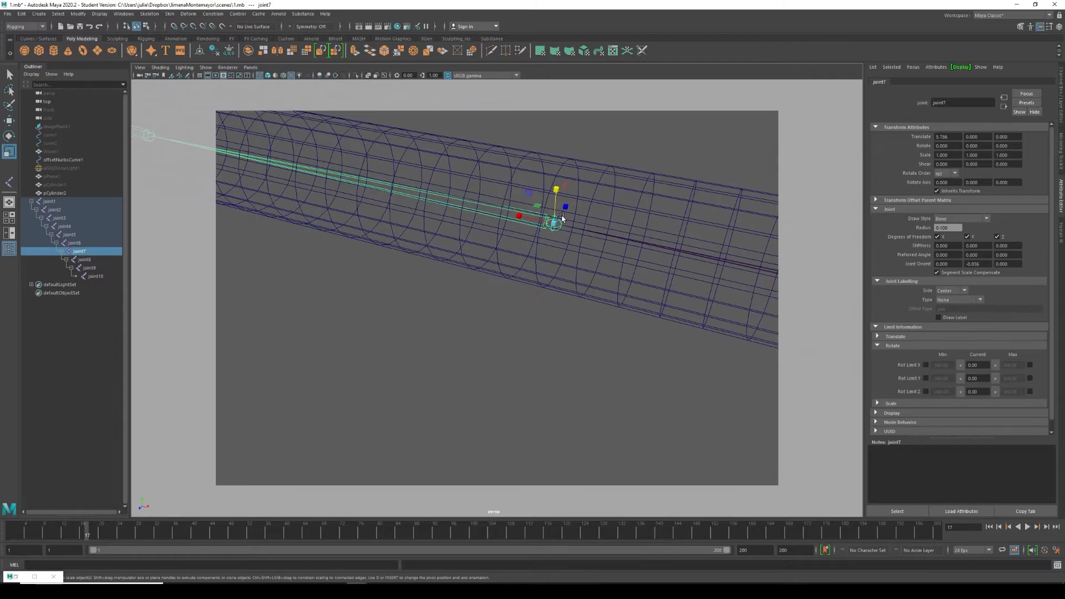
{"action": "left_click", "coordinate": [86, 261]}
{"action": "scroll", "coordinate": [455, 299], "scroll_direction": "down", "scroll_amount": 3}
{"action": "middle_click_drag", "start_coordinate": [798, 400], "coordinate": [682, 385], "text": "alt"}
{"action": "middle_click_drag", "start_coordinate": [613, 355], "coordinate": [524, 329], "text": "alt"}
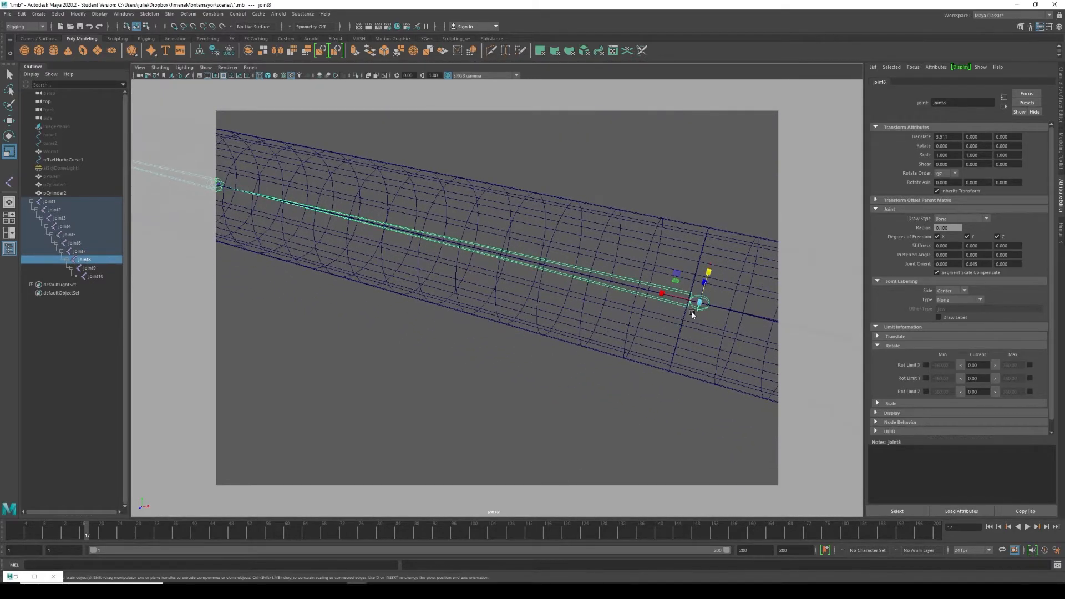
{"action": "middle_click_drag", "start_coordinate": [305, 302], "coordinate": [534, 350], "text": "alt"}
{"action": "scroll", "coordinate": [474, 249], "scroll_direction": "up", "scroll_amount": 3}
{"action": "scroll", "coordinate": [415, 215], "scroll_direction": "up", "scroll_amount": 3}
{"action": "scroll", "coordinate": [418, 216], "scroll_direction": "down", "scroll_amount": 3}
{"action": "middle_click_drag", "start_coordinate": [419, 217], "coordinate": [548, 282], "text": "alt"}
{"action": "scroll", "coordinate": [275, 234], "scroll_direction": "up", "scroll_amount": 3}
{"action": "scroll", "coordinate": [266, 227], "scroll_direction": "down", "scroll_amount": 3}
{"action": "middle_click_drag", "start_coordinate": [479, 298], "coordinate": [310, 243], "text": "alt"}
{"action": "scroll", "coordinate": [322, 246], "scroll_direction": "down", "scroll_amount": 4}
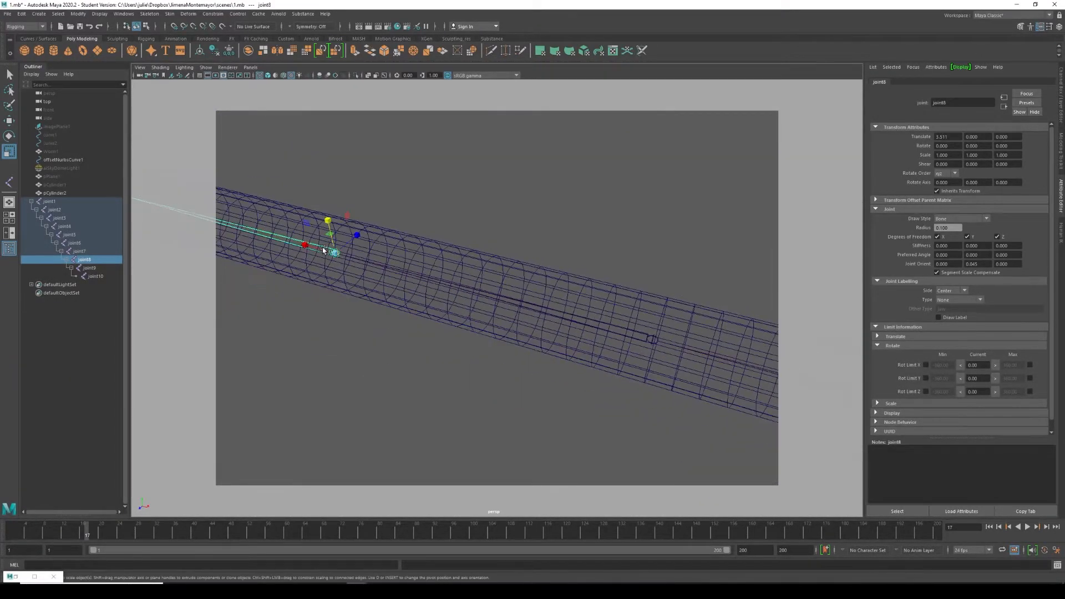
- Examine the remaining bones along the cylinder as far as its end cap
{"action": "middle_click_drag", "start_coordinate": [646, 355], "coordinate": [338, 281], "text": "alt"}
{"action": "scroll", "coordinate": [450, 305], "scroll_direction": "down", "scroll_amount": 3}
{"action": "scroll", "coordinate": [446, 308], "scroll_direction": "up", "scroll_amount": 3}
{"action": "scroll", "coordinate": [607, 352], "scroll_direction": "up", "scroll_amount": 3}
{"action": "middle_click_drag", "start_coordinate": [608, 352], "coordinate": [332, 252], "text": "alt"}
{"action": "scroll", "coordinate": [527, 313], "scroll_direction": "down", "scroll_amount": 3}
{"action": "scroll", "coordinate": [630, 294], "scroll_direction": "up", "scroll_amount": 5}
{"action": "scroll", "coordinate": [627, 294], "scroll_direction": "down", "scroll_amount": 5}
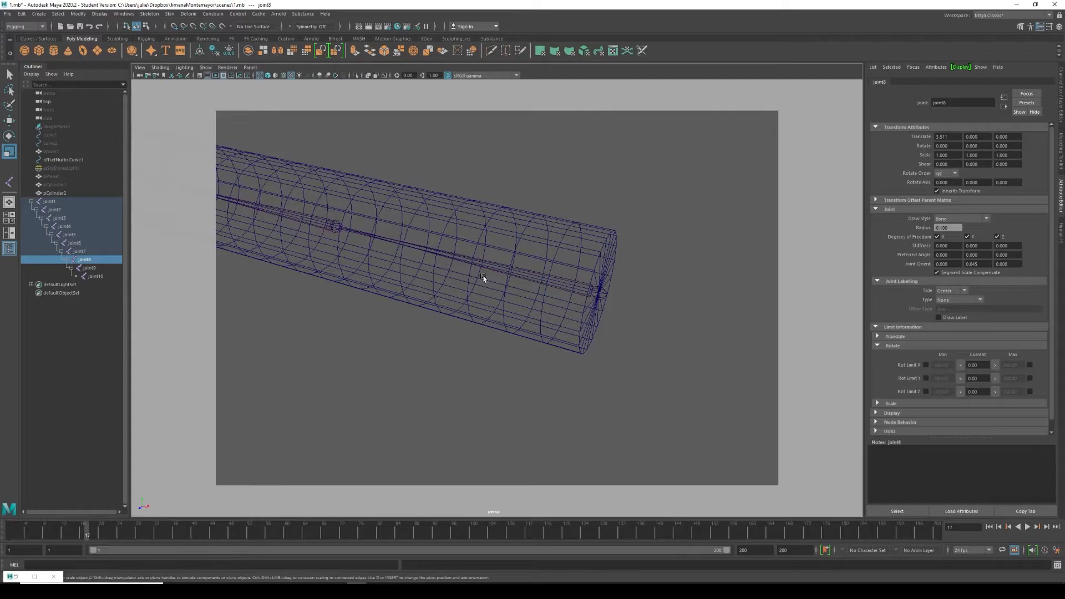
- Select joint1 through joint10 together with the cylinder pCylinder2 and bind the skin
{"action": "left_click", "coordinate": [45, 203]}
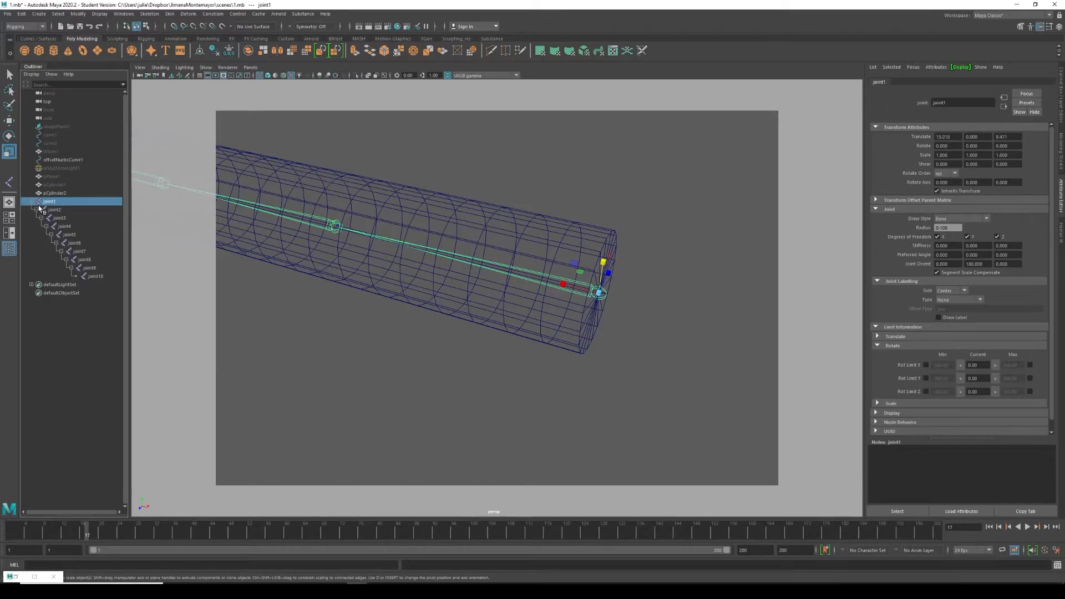
{"action": "left_click", "coordinate": [90, 276], "text": "shift"}
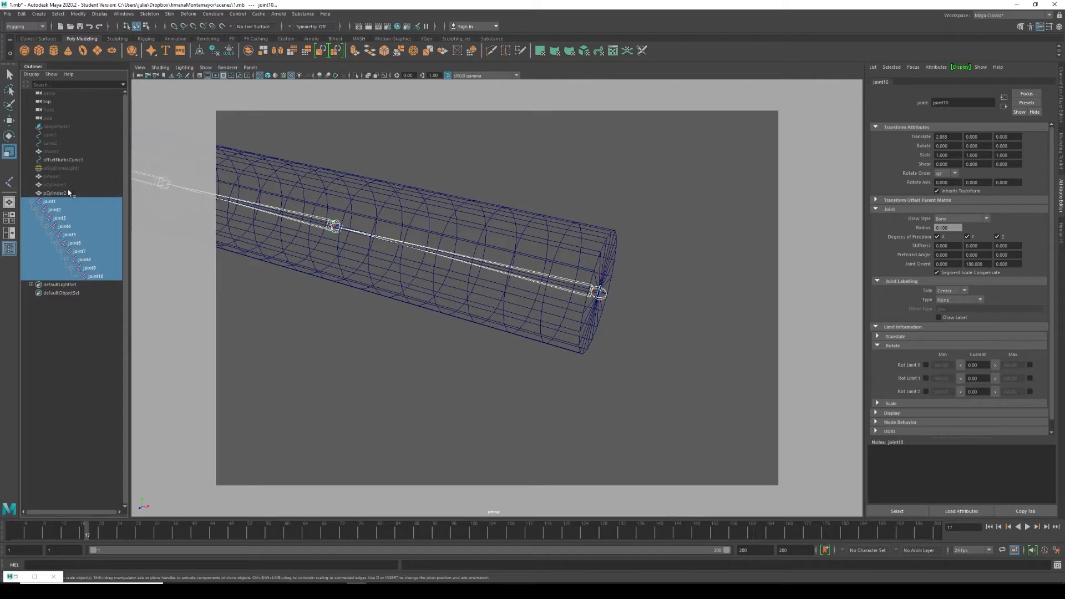
{"action": "scroll", "coordinate": [506, 265], "scroll_direction": "down", "scroll_amount": 5}
{"action": "key", "text": "f"}
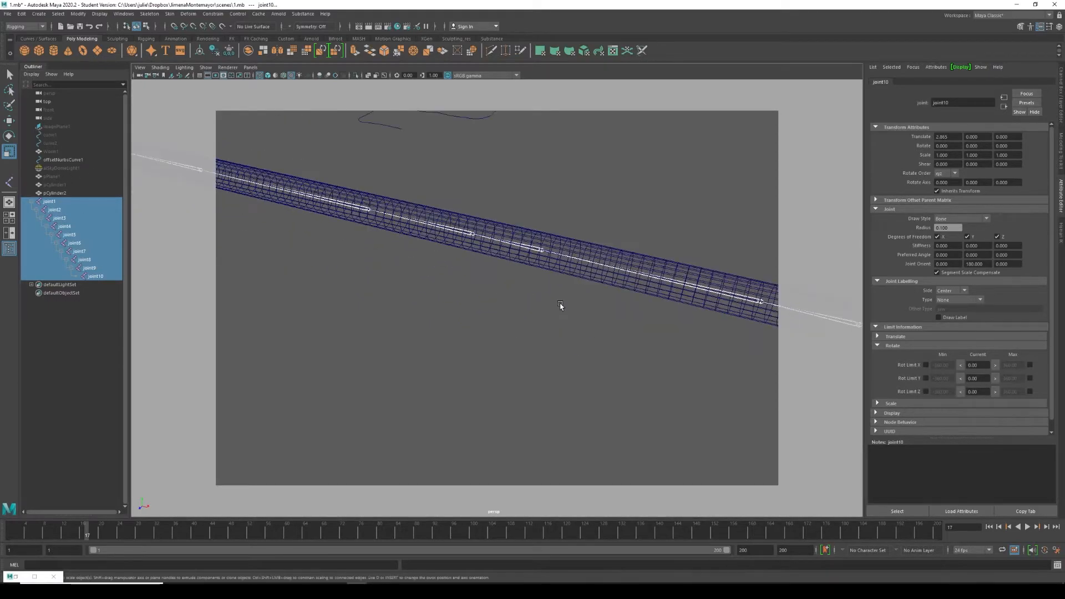
{"action": "right_click_drag", "start_coordinate": [560, 305], "coordinate": [473, 245], "text": "alt"}
{"action": "middle_click_drag", "start_coordinate": [435, 273], "coordinate": [465, 292], "text": "alt"}
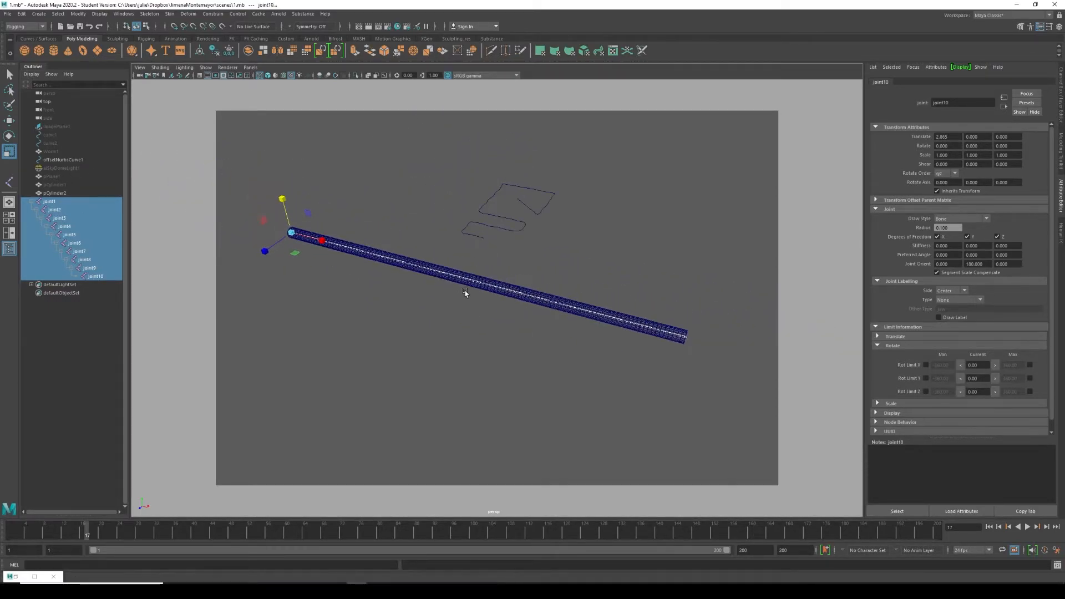
{"action": "left_click", "coordinate": [418, 262], "text": "shift"}
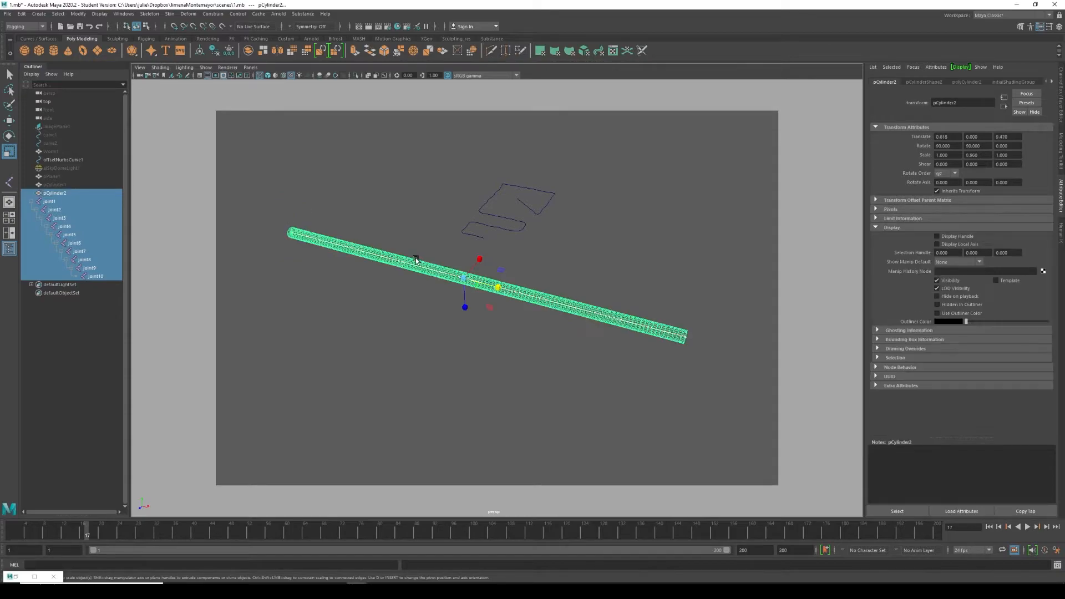
{"action": "left_click", "coordinate": [169, 14]}
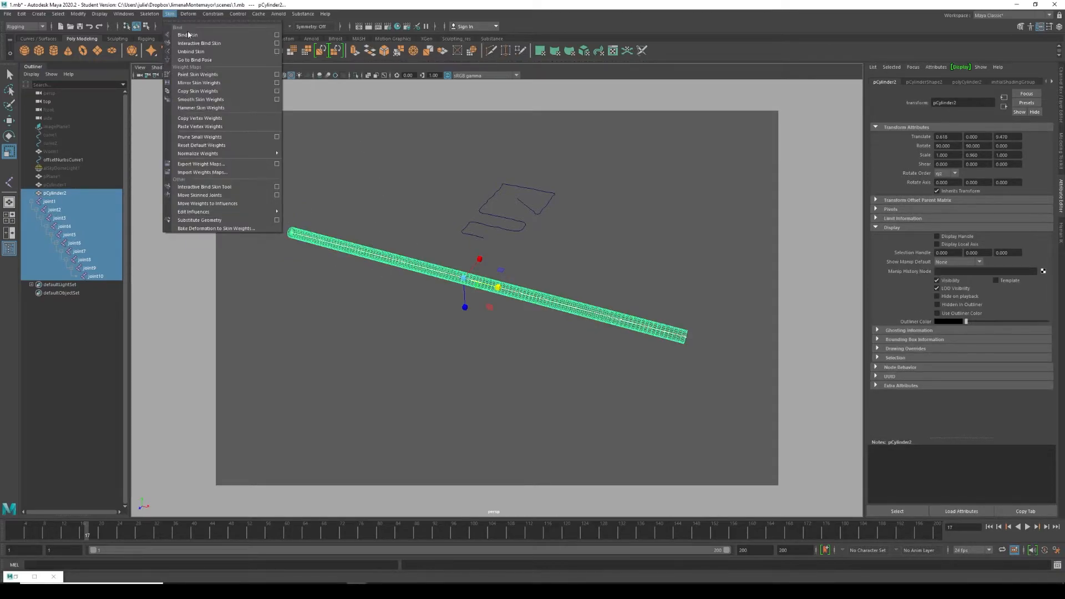
{"action": "left_click", "coordinate": [188, 35]}
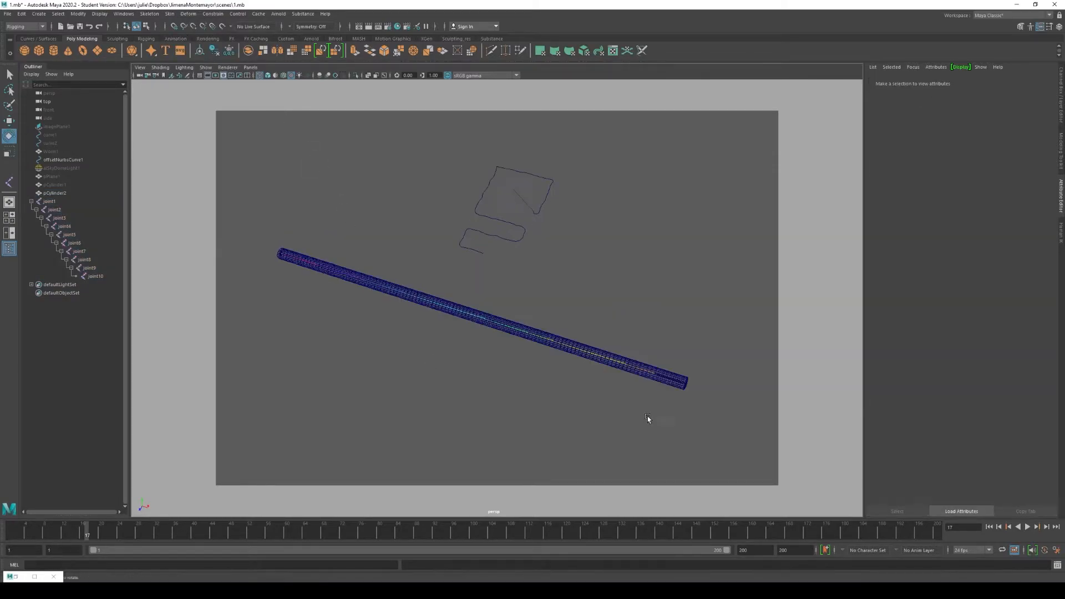
- Examine the bound cylinder and its coloured joint chain from one end to the other
{"action": "middle_click_drag", "start_coordinate": [584, 379], "coordinate": [566, 344], "text": "alt"}
{"action": "right_click_drag", "start_coordinate": [509, 359], "coordinate": [617, 409], "text": "alt"}
{"action": "left_click_drag", "start_coordinate": [617, 409], "coordinate": [579, 369], "text": "alt"}
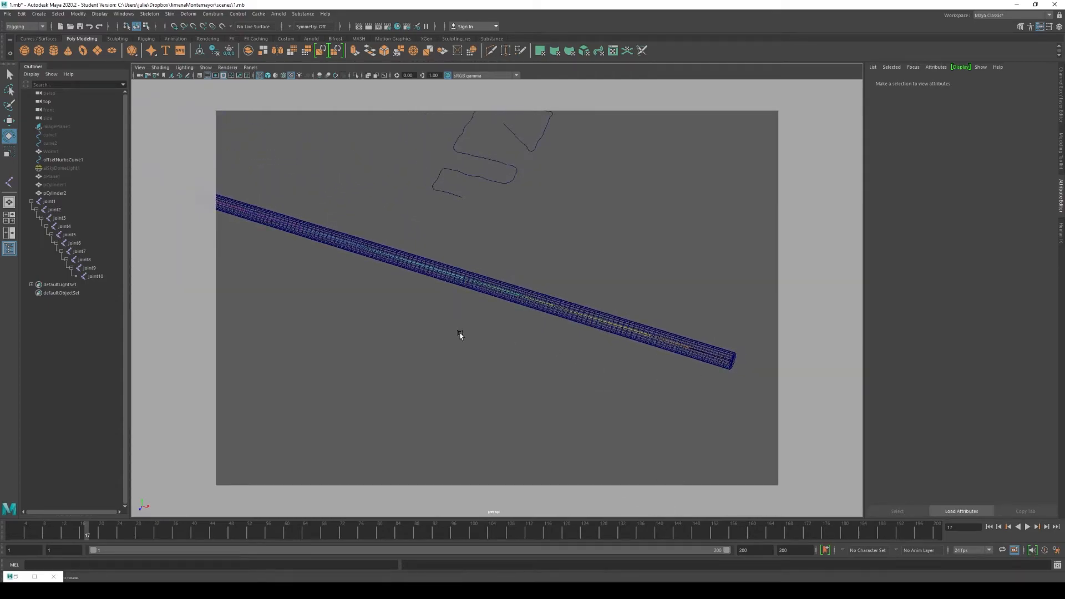
{"action": "middle_click_drag", "start_coordinate": [393, 306], "coordinate": [586, 381], "text": "alt"}
{"action": "scroll", "coordinate": [456, 300], "scroll_direction": "up", "scroll_amount": 8}
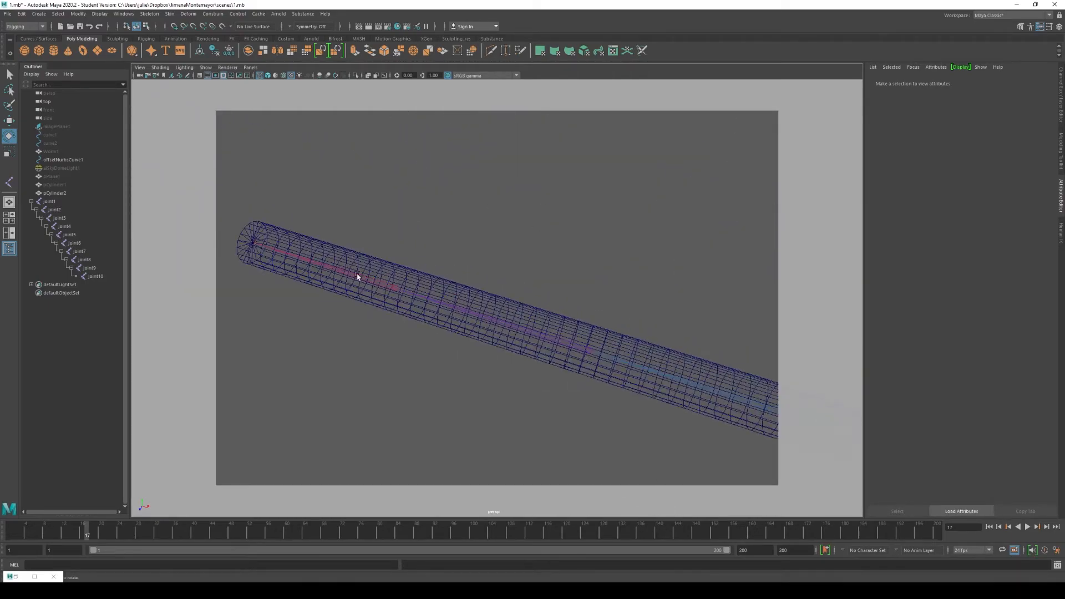
{"action": "scroll", "coordinate": [313, 262], "scroll_direction": "down", "scroll_amount": 2}
{"action": "mouse_move", "coordinate": [637, 408]}
{"action": "middle_mouse_down", "text": "alt"}
{"action": "mouse_move", "coordinate": [423, 324]}
{"action": "mouse_move", "coordinate": [397, 329]}
{"action": "middle_mouse_up", "text": "alt"}
{"action": "middle_click_drag", "start_coordinate": [599, 332], "coordinate": [389, 284], "text": "alt"}
{"action": "middle_click_drag", "start_coordinate": [602, 357], "coordinate": [471, 321], "text": "alt"}
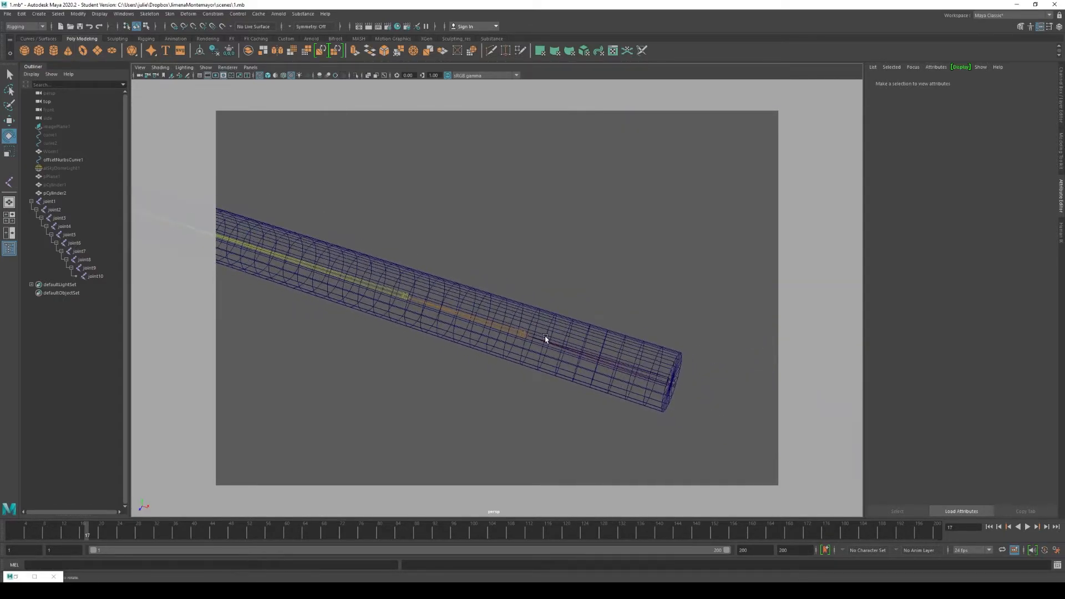
{"action": "scroll", "coordinate": [659, 383], "scroll_direction": "down", "scroll_amount": 5}
{"action": "middle_click_drag", "start_coordinate": [354, 334], "coordinate": [576, 377], "text": "alt"}
{"action": "scroll", "coordinate": [590, 382], "scroll_direction": "down", "scroll_amount": 3}
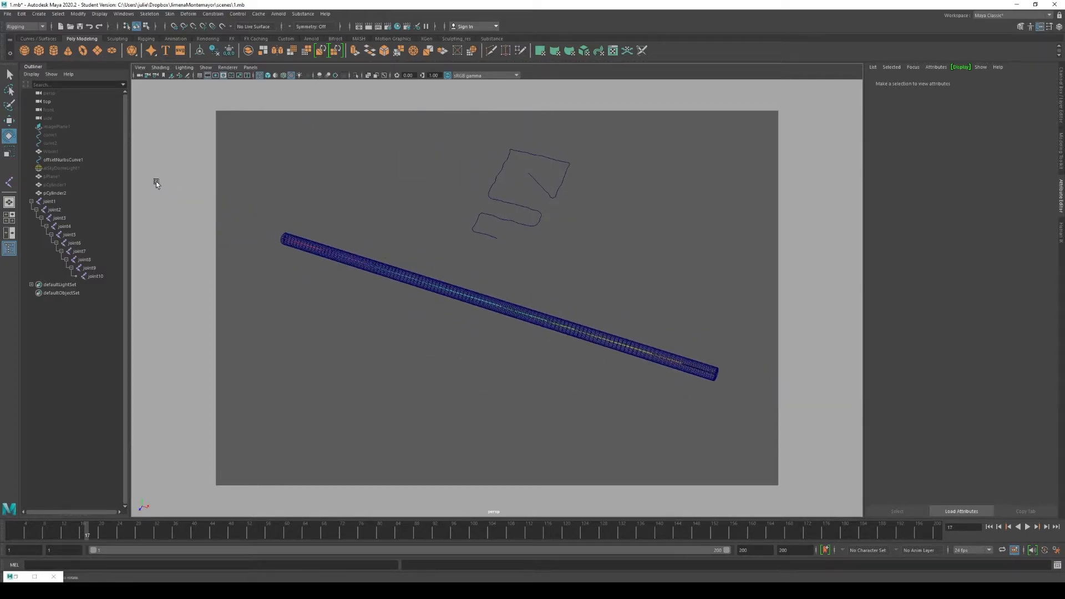
- Bend the worm by rotating joint2 about -96° and joint3 about -84° around Y
{"action": "left_click", "coordinate": [55, 210]}
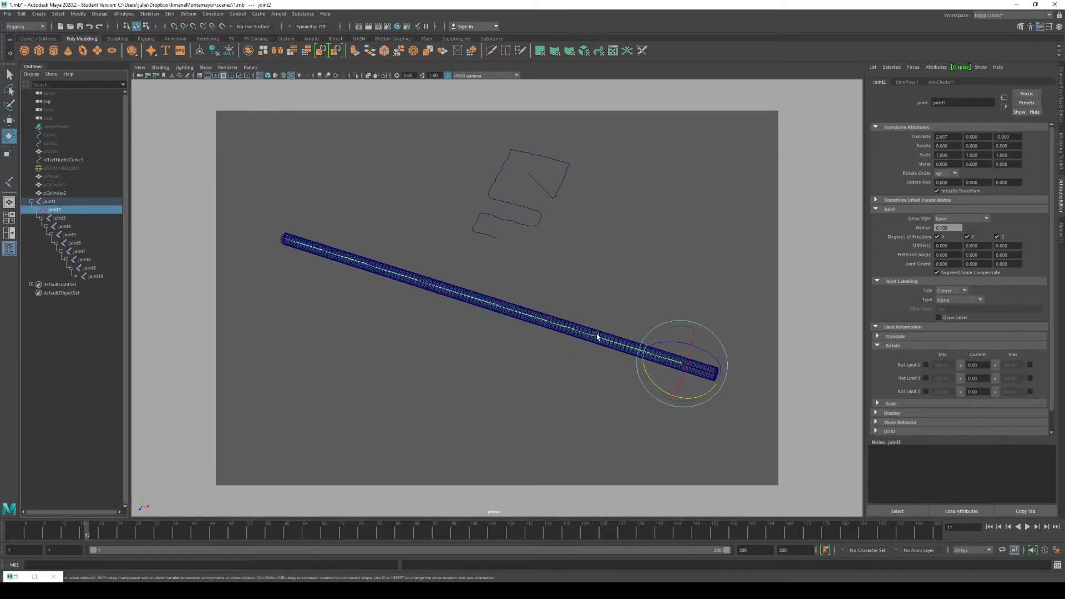
{"action": "left_click_drag", "start_coordinate": [666, 389], "coordinate": [685, 344]}
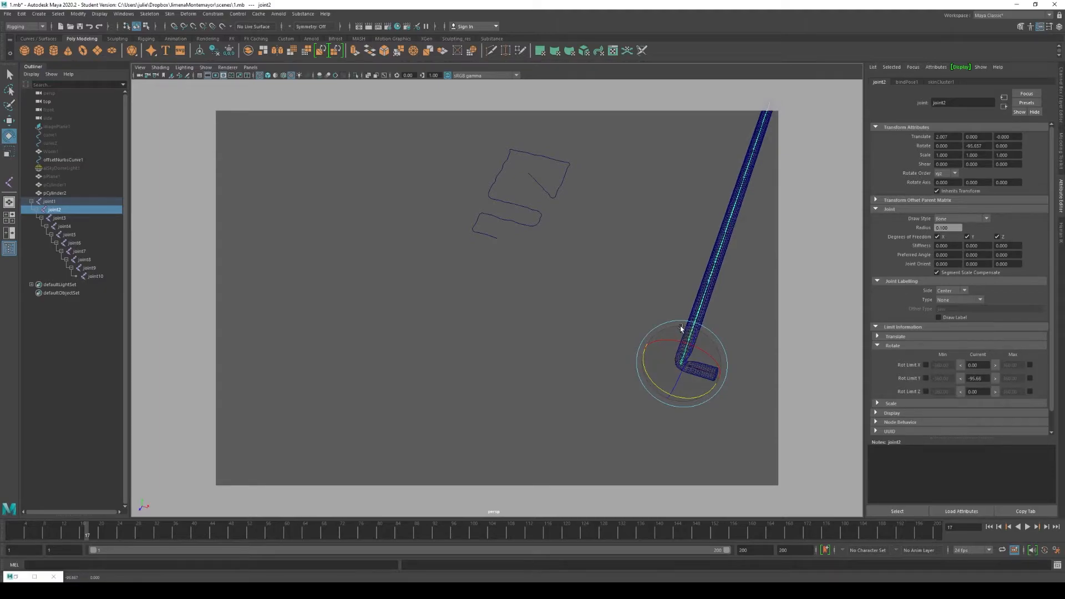
{"action": "middle_click_drag", "start_coordinate": [706, 329], "coordinate": [597, 326], "text": "alt"}
{"action": "mouse_move", "coordinate": [596, 326]}
{"action": "right_mouse_down", "text": "alt"}
{"action": "mouse_move", "coordinate": [670, 417]}
{"action": "mouse_move", "coordinate": [615, 320]}
{"action": "right_mouse_up", "text": "alt"}
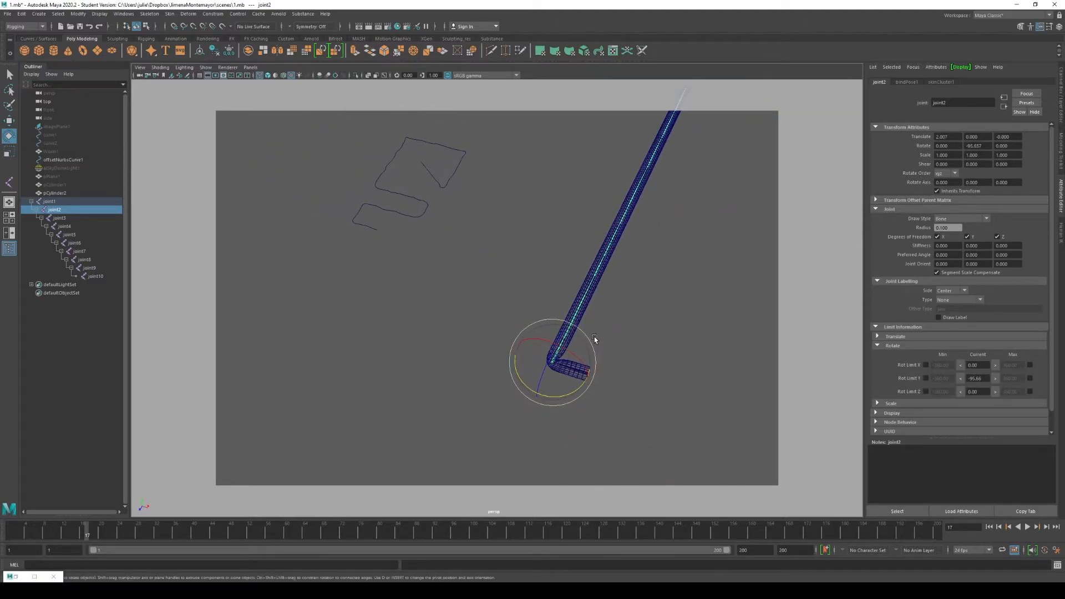
{"action": "left_click", "coordinate": [61, 218]}
{"action": "left_click_drag", "start_coordinate": [538, 359], "coordinate": [517, 288]}
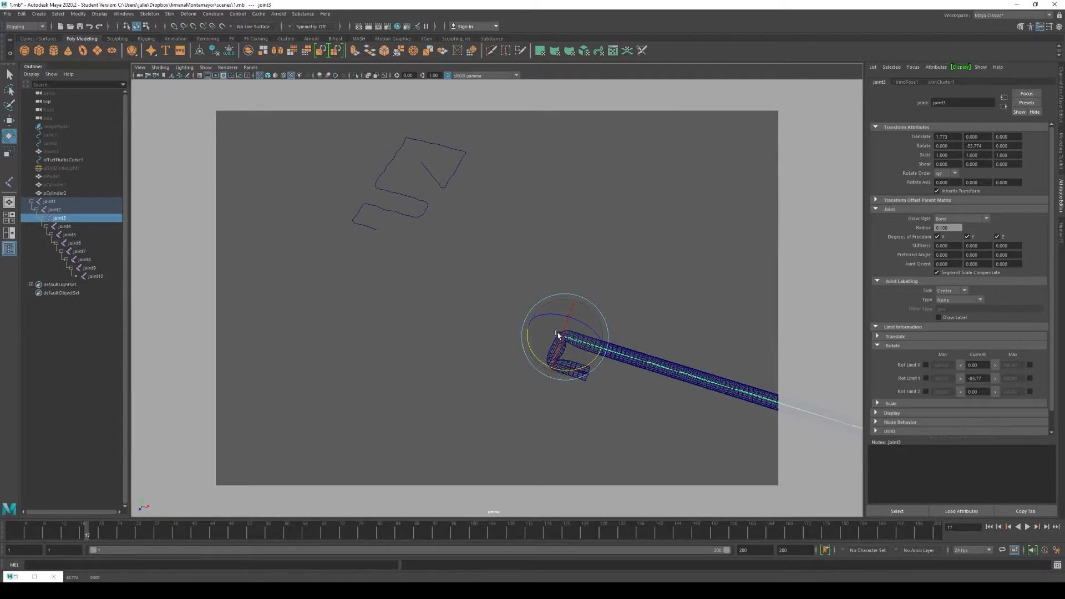
- Rotate joint4 about 89° around Y to bend the worm in the opposite direction
{"action": "middle_click_drag", "start_coordinate": [559, 334], "coordinate": [451, 312], "text": "alt"}
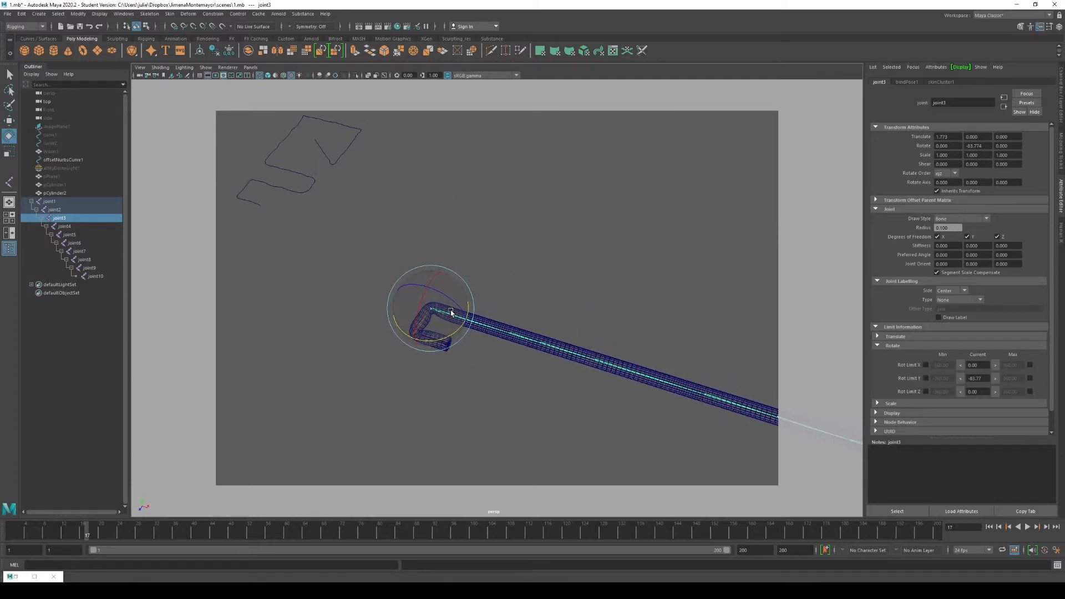
{"action": "left_click", "coordinate": [66, 226]}
{"action": "left_click_drag", "start_coordinate": [490, 364], "coordinate": [545, 361]}
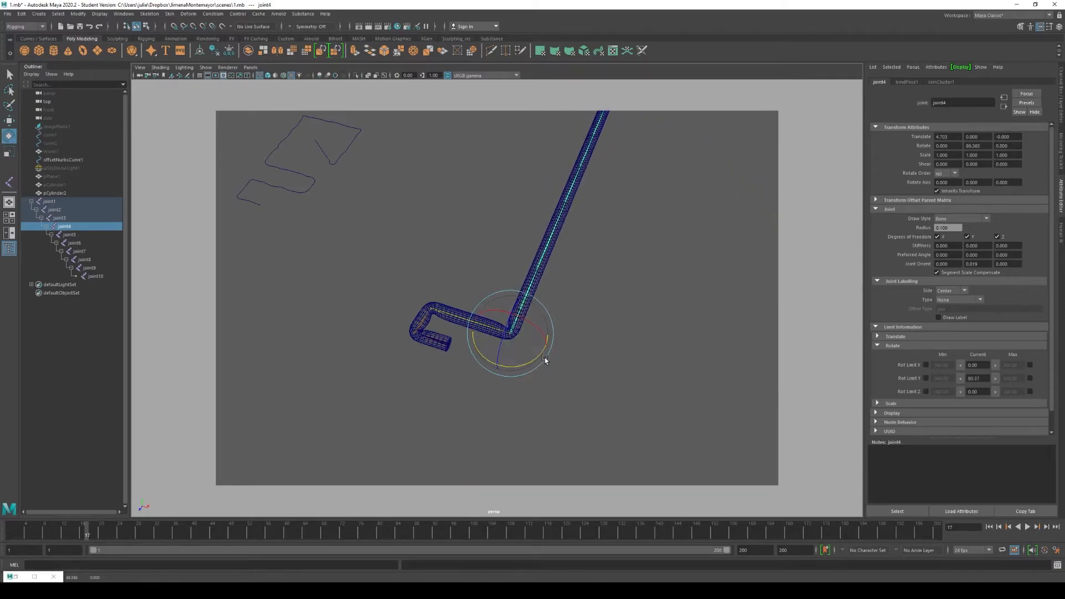
{"action": "left_click_drag", "start_coordinate": [532, 435], "coordinate": [554, 418], "text": "alt"}
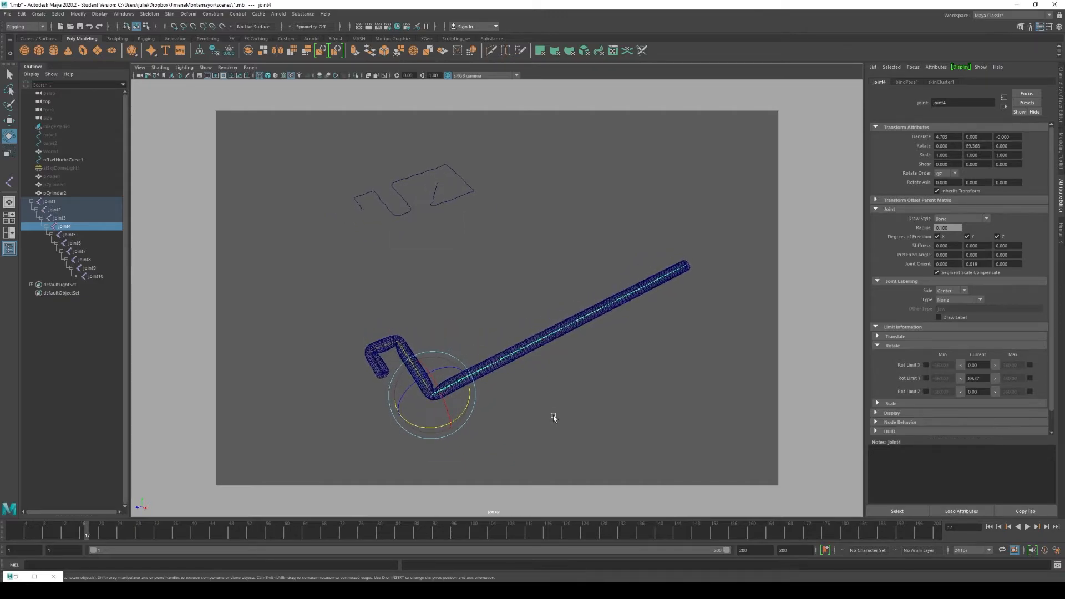
- Try moving joint5 with the Move tool and undo the move
{"action": "key", "text": "w"}
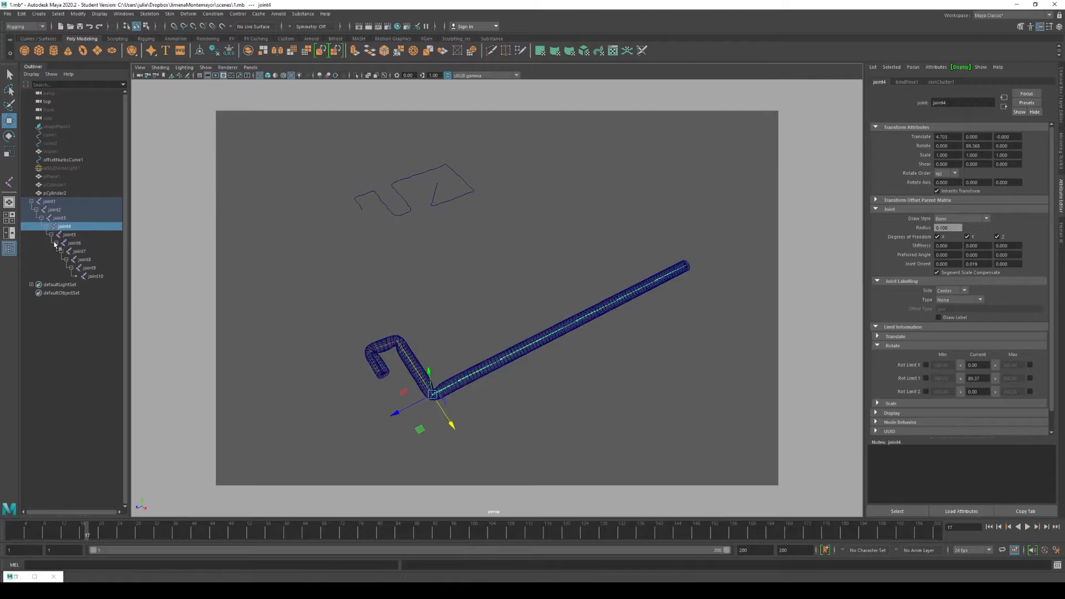
{"action": "key", "text": "Down"}
{"action": "mouse_move", "coordinate": [482, 413]}
{"action": "left_mouse_down"}
{"action": "mouse_move", "coordinate": [468, 368]}
{"action": "mouse_move", "coordinate": [454, 374]}
{"action": "mouse_move", "coordinate": [499, 437]}
{"action": "mouse_move", "coordinate": [452, 354]}
{"action": "mouse_move", "coordinate": [475, 404]}
{"action": "left_mouse_up"}
{"action": "key", "text": "ctrl+z"}
{"action": "key", "text": "ctrl+z"}
- Rotate joint5 about 89° around Y to fold the rest of the worm back over the bent section
{"action": "left_click_drag", "start_coordinate": [471, 440], "coordinate": [388, 385], "text": "alt"}
{"action": "right_click_drag", "start_coordinate": [388, 385], "coordinate": [432, 423], "text": "alt"}
{"action": "left_click_drag", "start_coordinate": [432, 423], "coordinate": [416, 418], "text": "alt"}
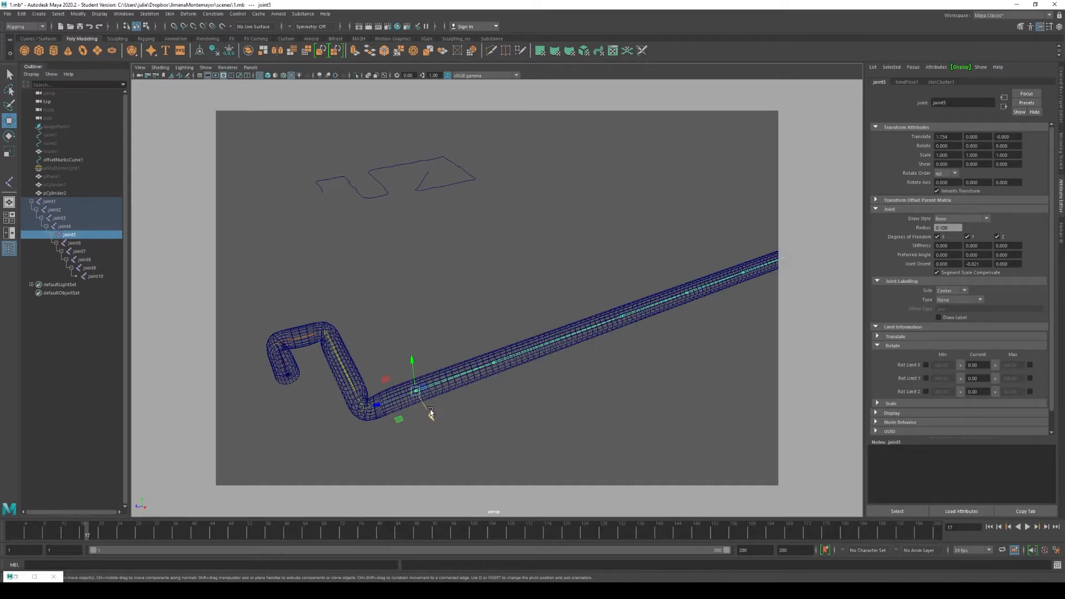
{"action": "scroll", "coordinate": [431, 411], "scroll_direction": "down", "scroll_amount": 2}
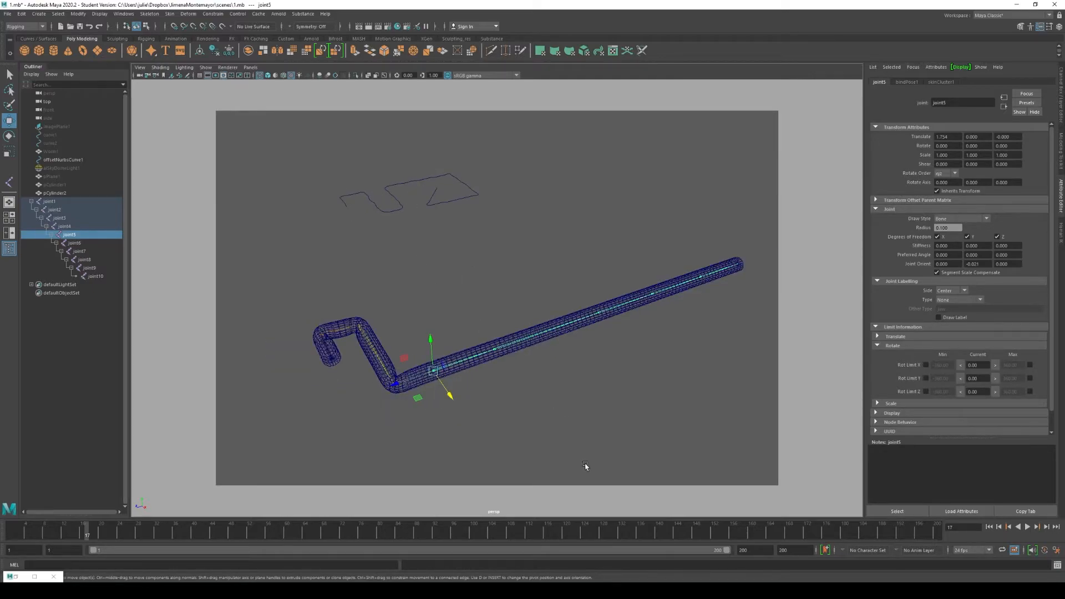
{"action": "key", "text": "r"}
{"action": "key", "text": "e"}
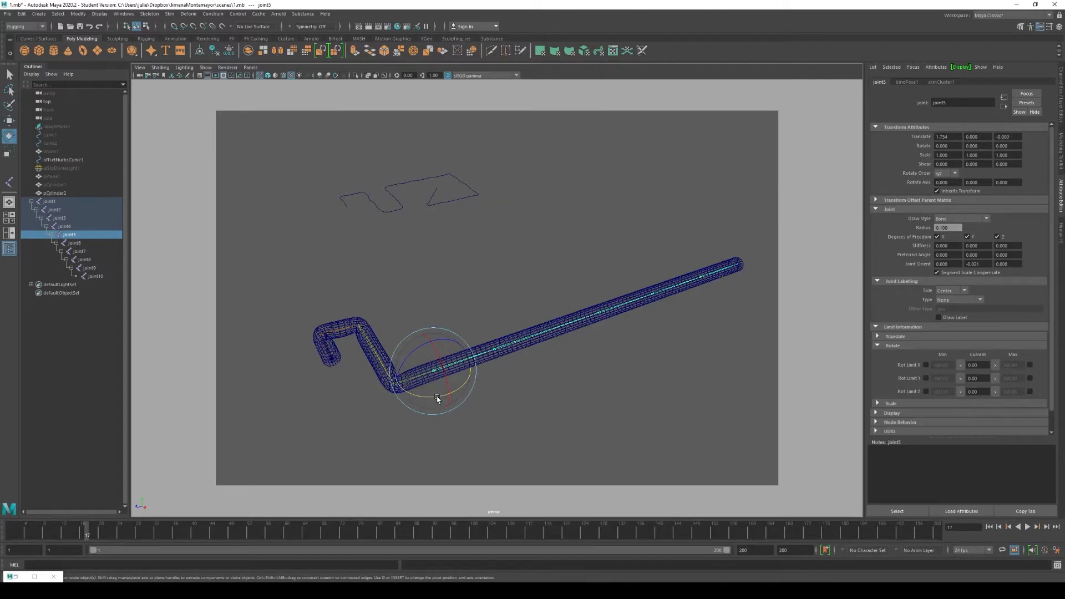
{"action": "left_click_drag", "start_coordinate": [438, 398], "coordinate": [477, 402]}
{"action": "right_click_drag", "start_coordinate": [476, 402], "coordinate": [553, 403], "text": "alt"}
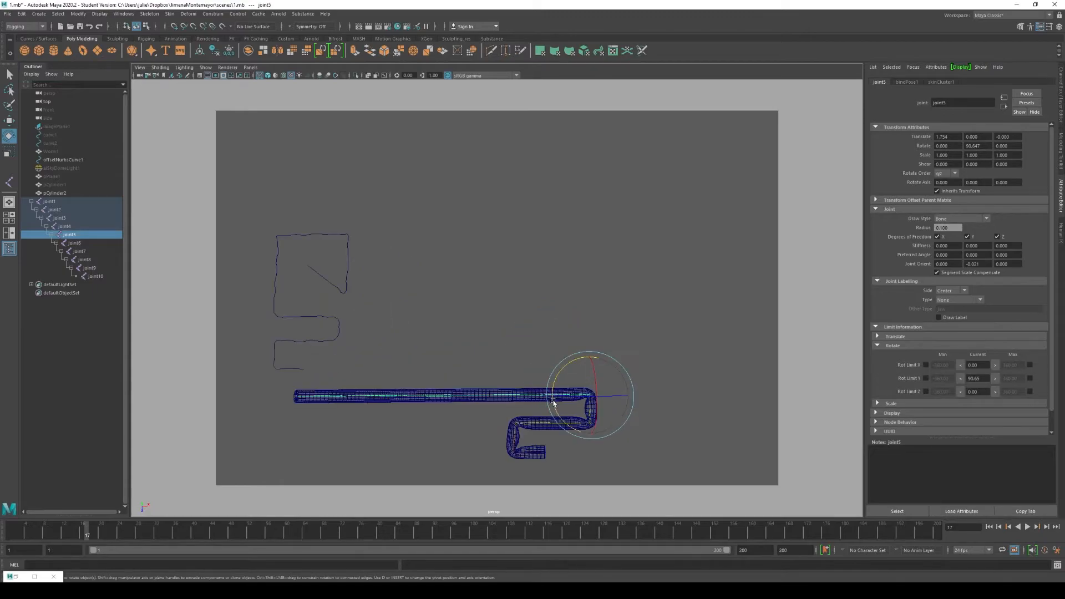
{"action": "left_click_drag", "start_coordinate": [554, 402], "coordinate": [552, 401]}
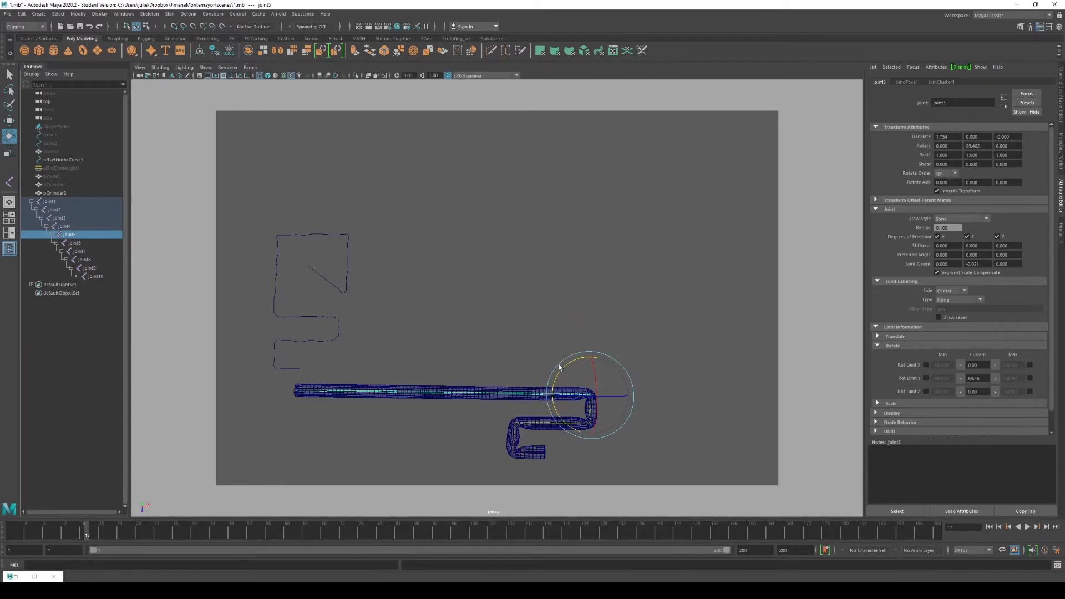
- Fine-tune joint5's bend and rotate joint6 about -89° around Y so the rest of the worm points upward
{"action": "left_click_drag", "start_coordinate": [562, 368], "coordinate": [563, 370]}
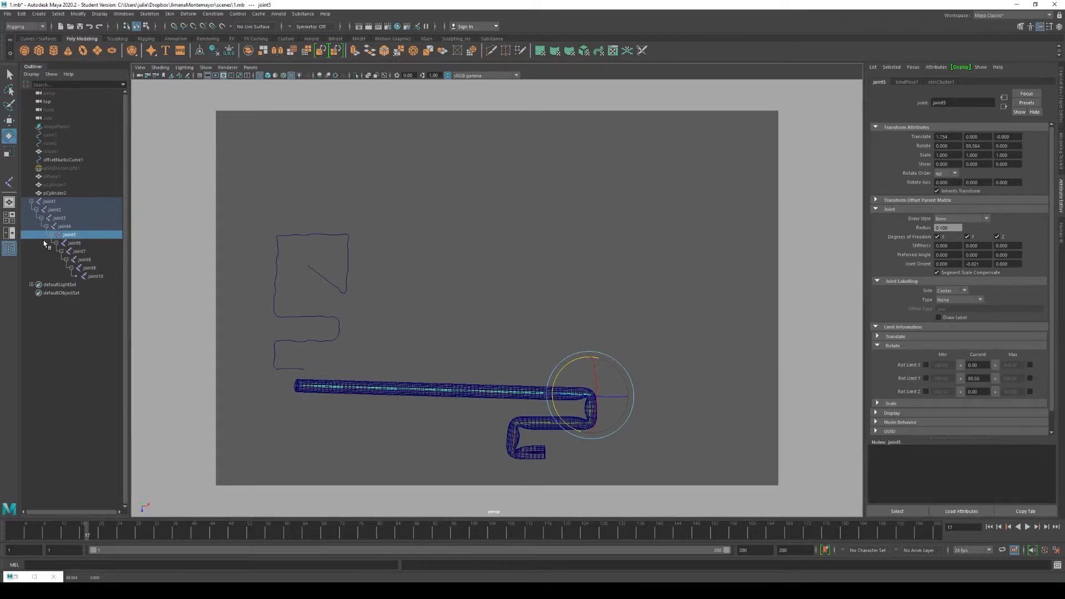
{"action": "left_click", "coordinate": [74, 242]}
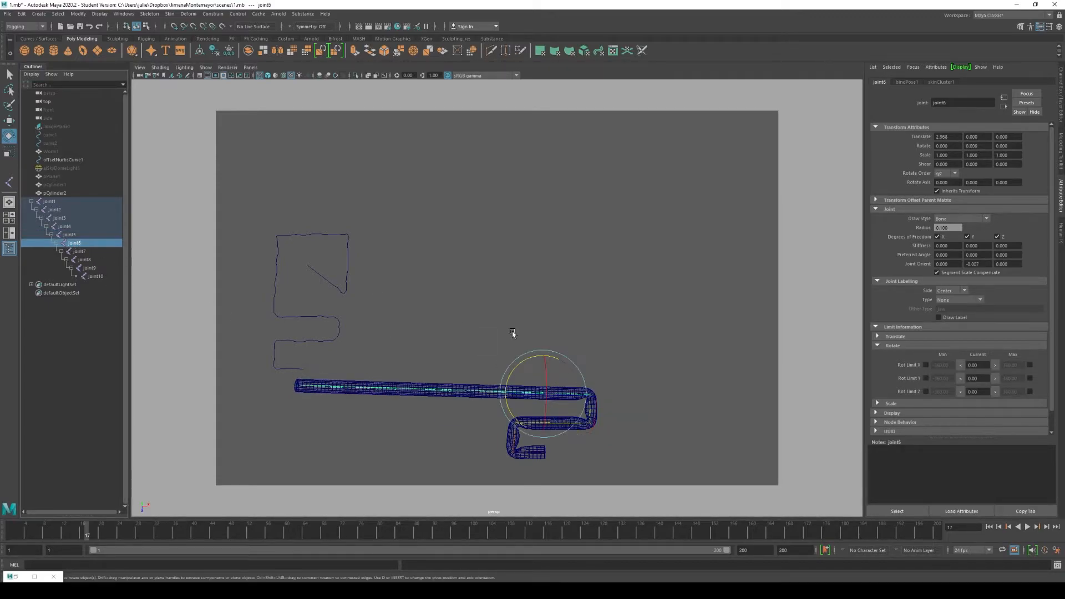
{"action": "left_click_drag", "start_coordinate": [507, 374], "coordinate": [559, 360]}
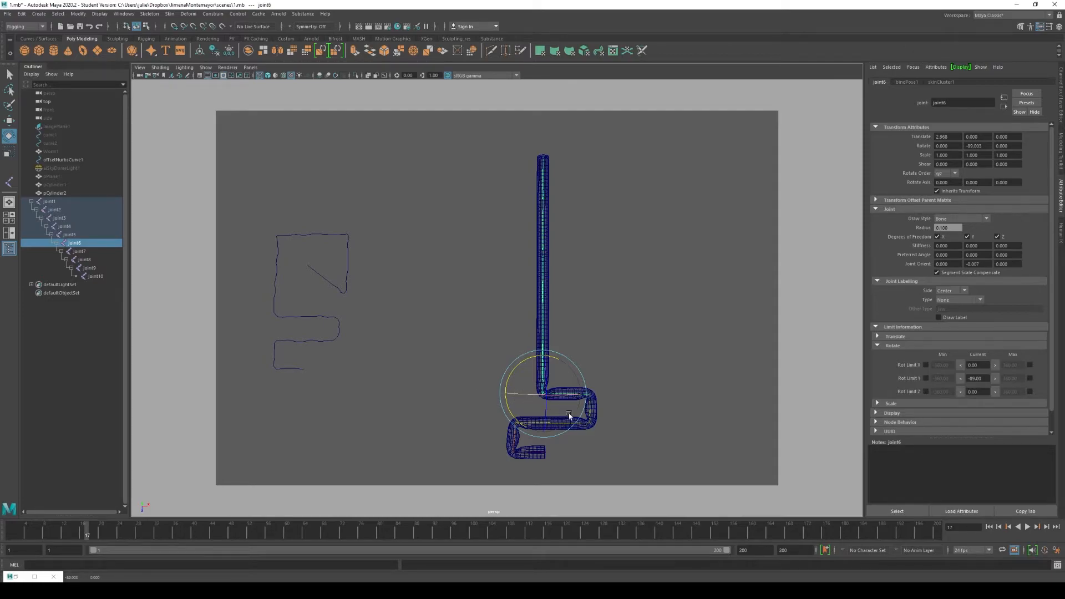
{"action": "middle_click_drag", "start_coordinate": [595, 394], "coordinate": [572, 331], "text": "alt"}
{"action": "scroll", "coordinate": [588, 355], "scroll_direction": "up", "scroll_amount": 2}
{"action": "scroll", "coordinate": [605, 376], "scroll_direction": "up", "scroll_amount": 1}
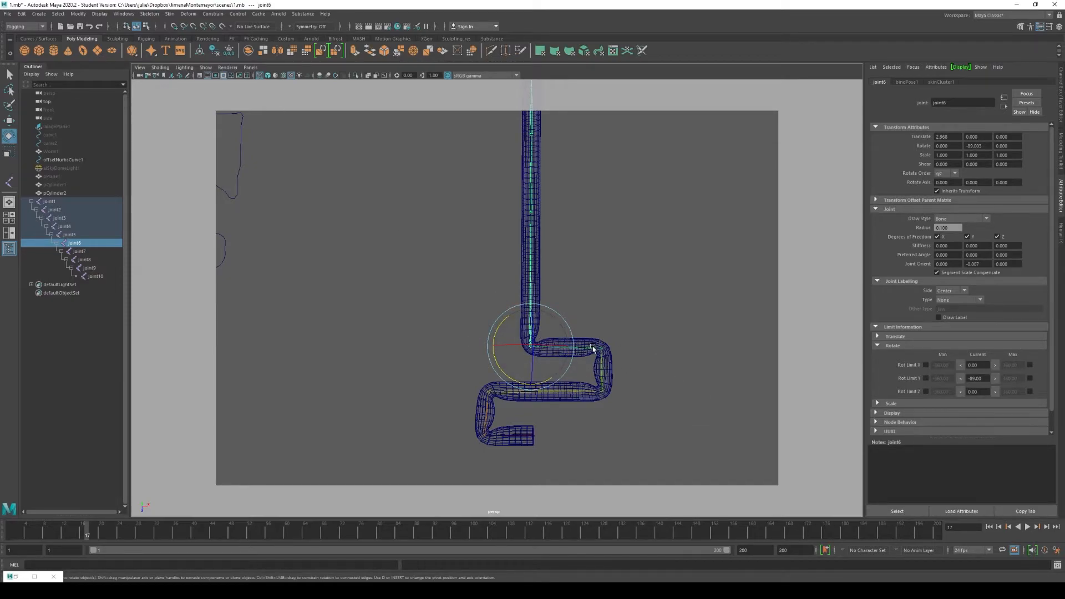
{"action": "scroll", "coordinate": [489, 301], "scroll_direction": "down", "scroll_amount": 3}
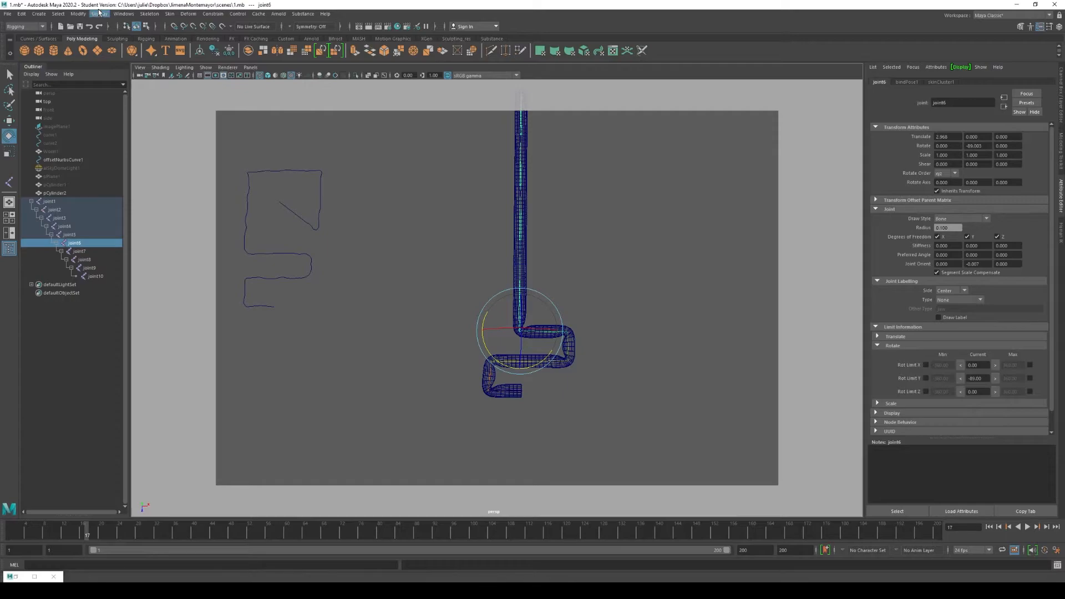
{"action": "left_click", "coordinate": [169, 15]}
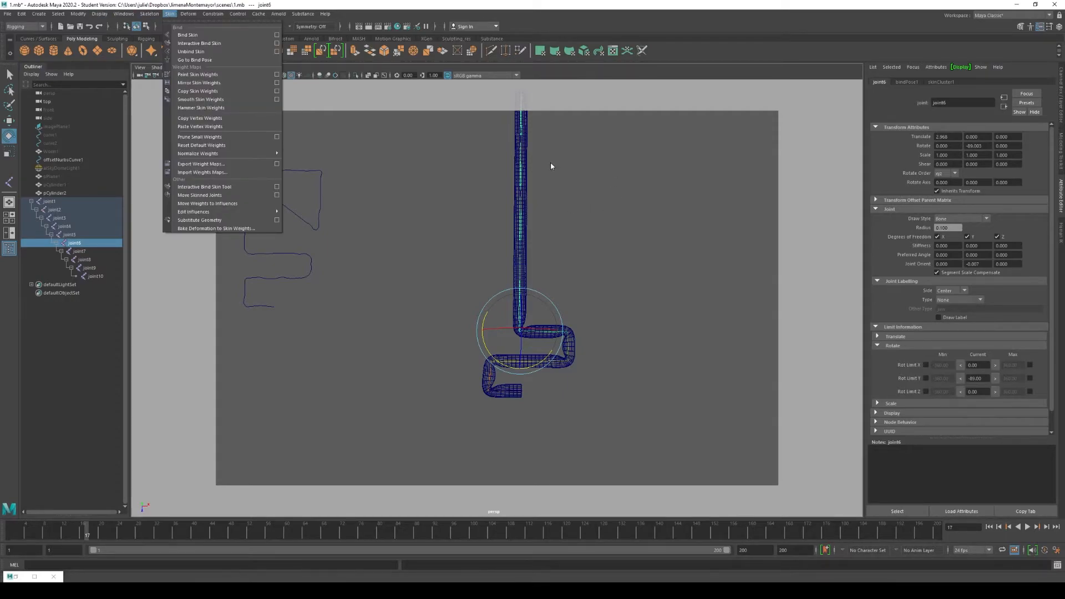
{"action": "left_click", "coordinate": [520, 181]}
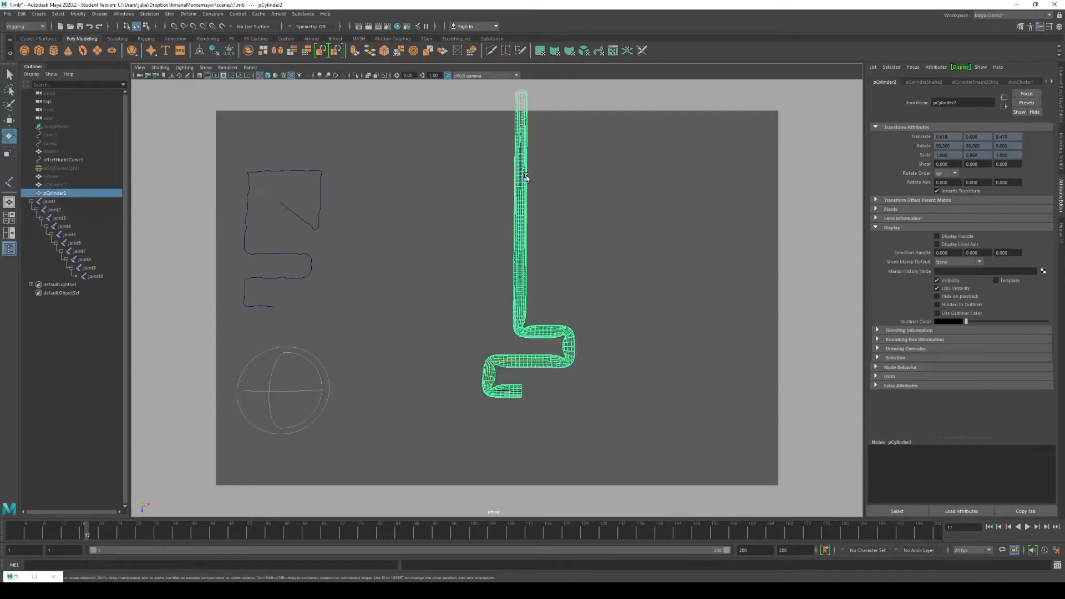
{"action": "left_click", "coordinate": [171, 16]}
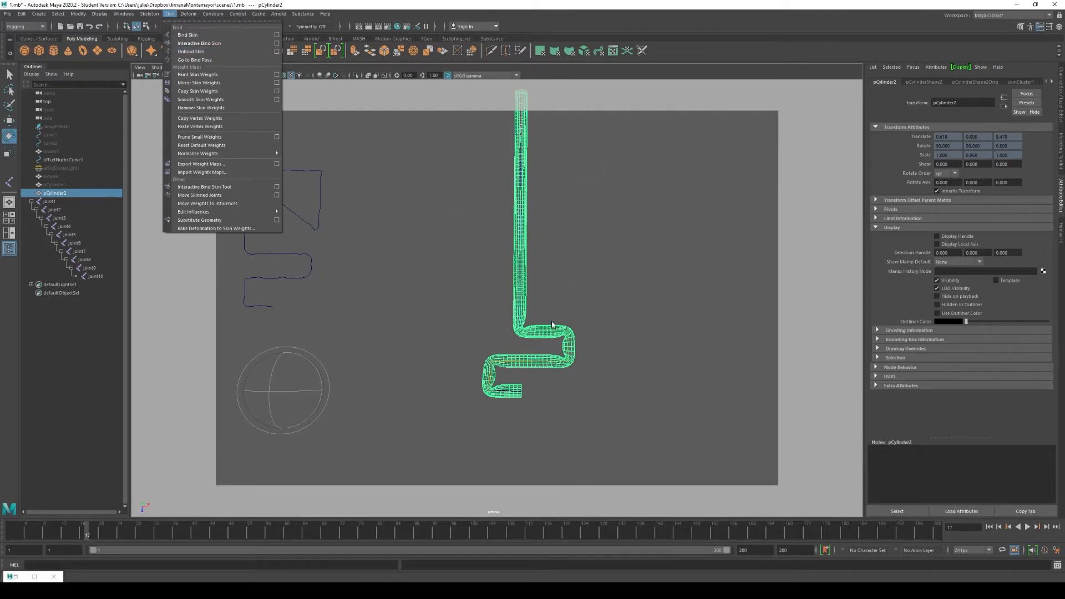
{"action": "left_click", "coordinate": [570, 275]}
{"action": "left_click_drag", "start_coordinate": [568, 278], "coordinate": [545, 293], "text": "alt"}
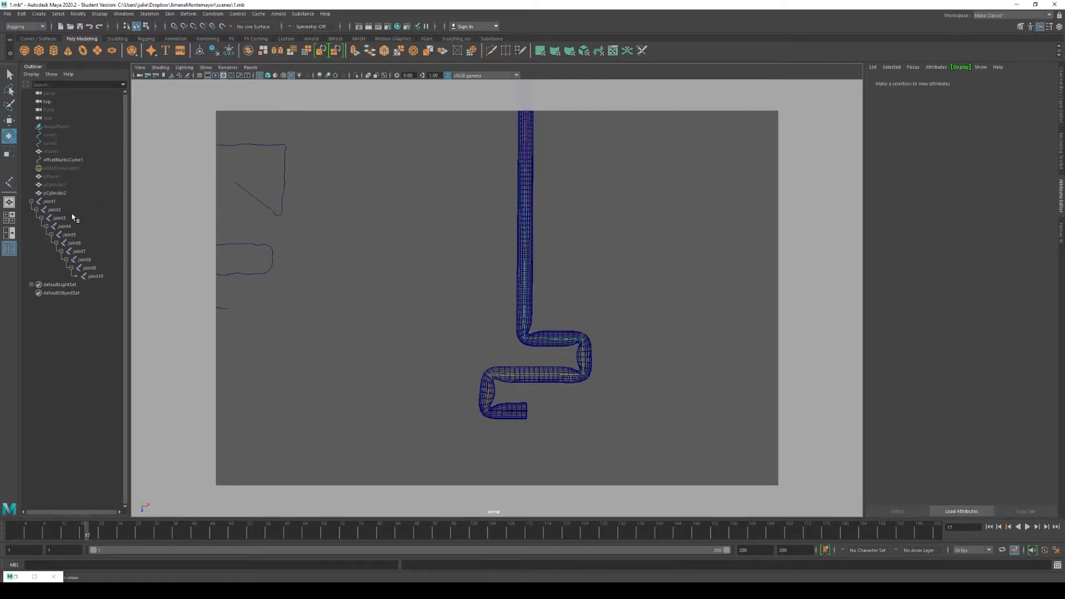
- Rotate joint7 about -89° around Y to turn the worm's remaining straight section sideways
{"action": "left_click", "coordinate": [68, 235]}
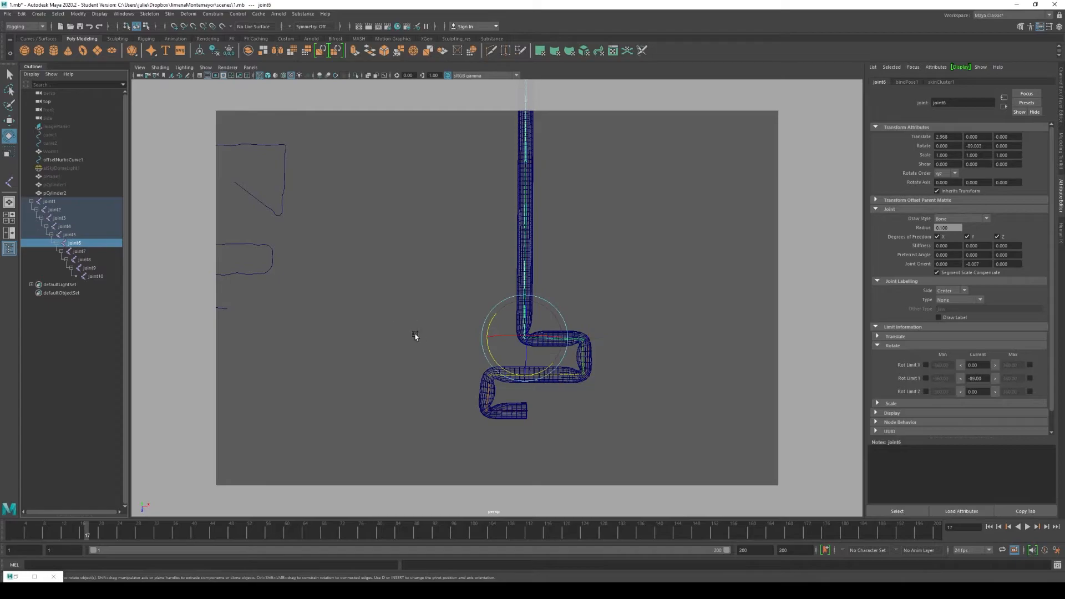
{"action": "left_click", "coordinate": [88, 252]}
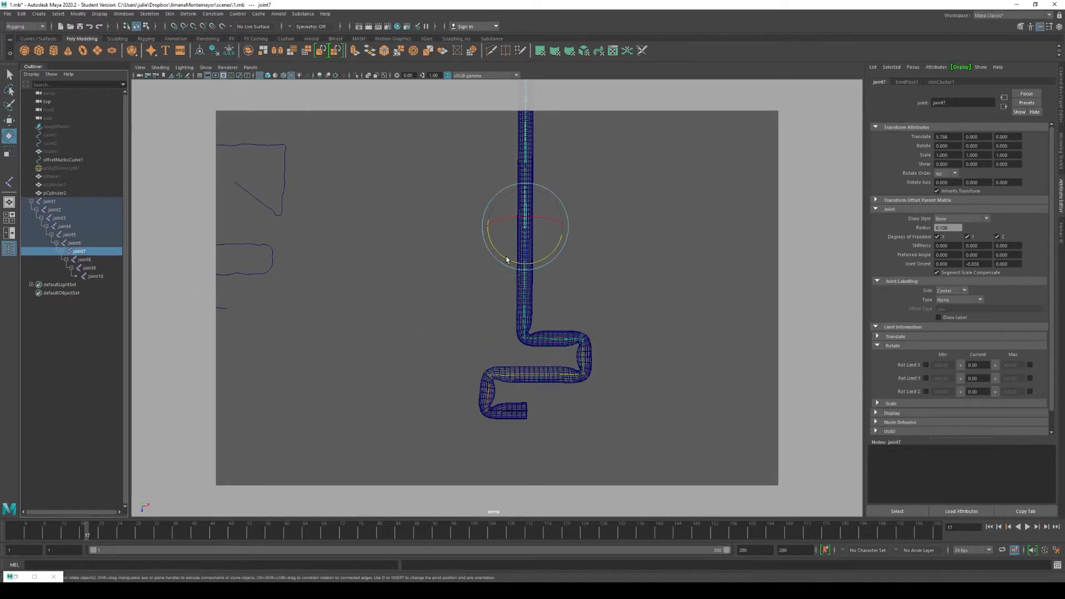
{"action": "left_click_drag", "start_coordinate": [509, 263], "coordinate": [489, 214]}
{"action": "middle_click_drag", "start_coordinate": [657, 284], "coordinate": [513, 286], "text": "alt"}
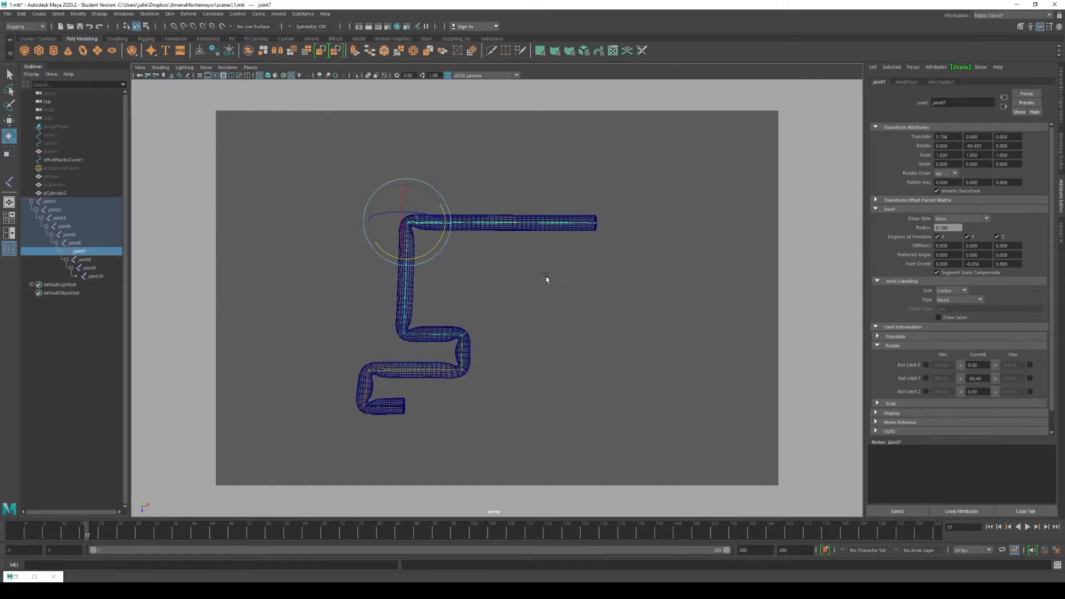
{"action": "left_click_drag", "start_coordinate": [512, 287], "coordinate": [518, 280], "text": "alt"}
- Rotate joint8 downward around Y and joint9 about -123° around Y to fold the worm's end inside the loop
{"action": "left_click_drag", "start_coordinate": [76, 257], "coordinate": [107, 257]}
{"action": "left_click", "coordinate": [109, 259]}
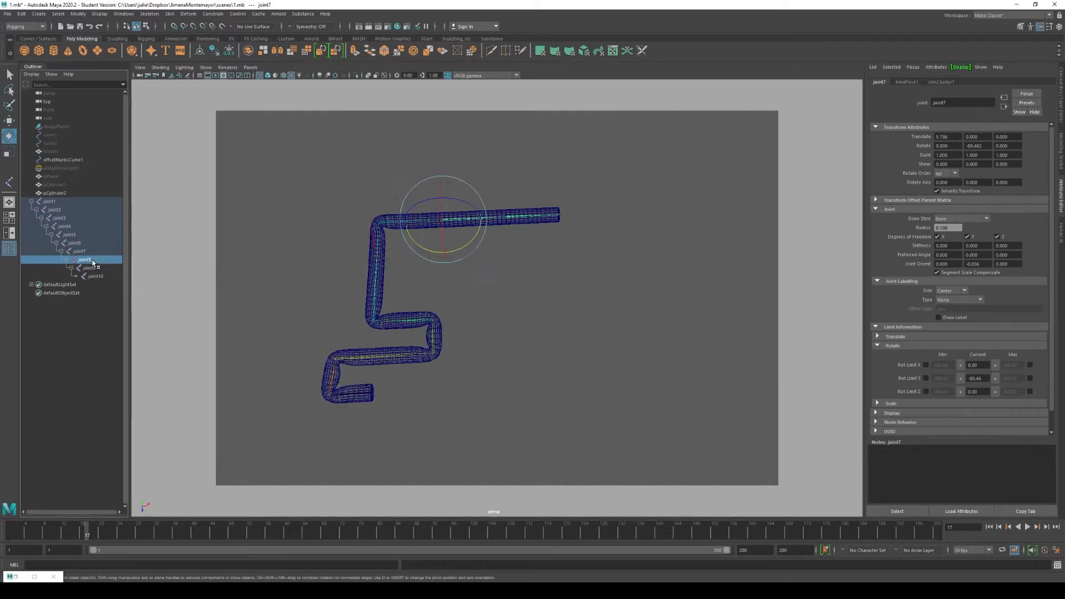
{"action": "left_click_drag", "start_coordinate": [423, 241], "coordinate": [383, 192]}
{"action": "left_click", "coordinate": [90, 268]}
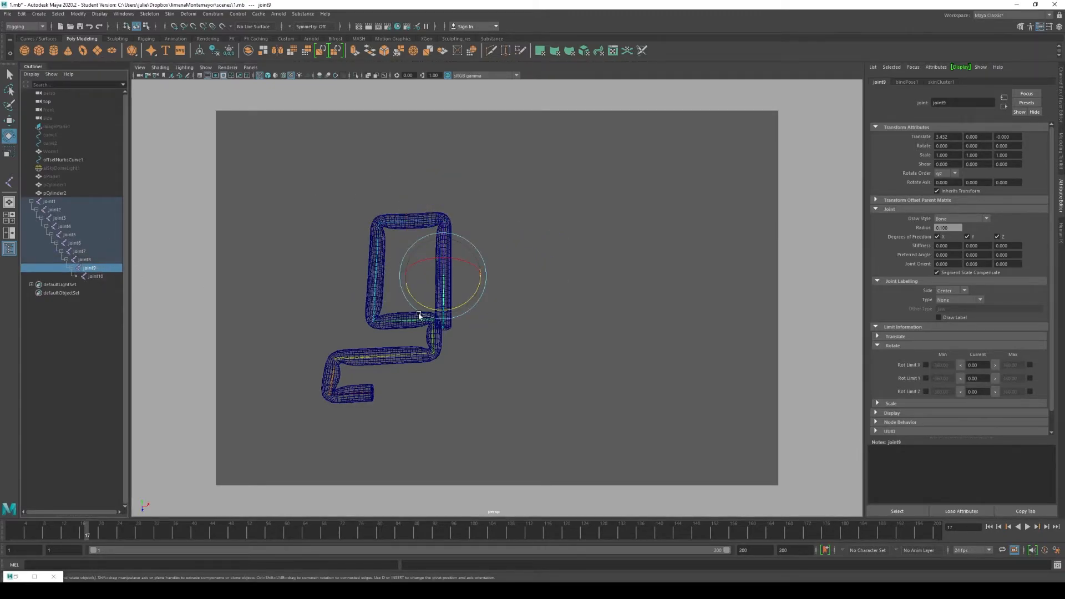
{"action": "left_click_drag", "start_coordinate": [427, 311], "coordinate": [436, 252]}
- Deselect the joints and display the bent worm with smooth shading
{"action": "left_click", "coordinate": [556, 375]}
{"action": "left_click_drag", "start_coordinate": [555, 374], "coordinate": [490, 388], "text": "alt"}
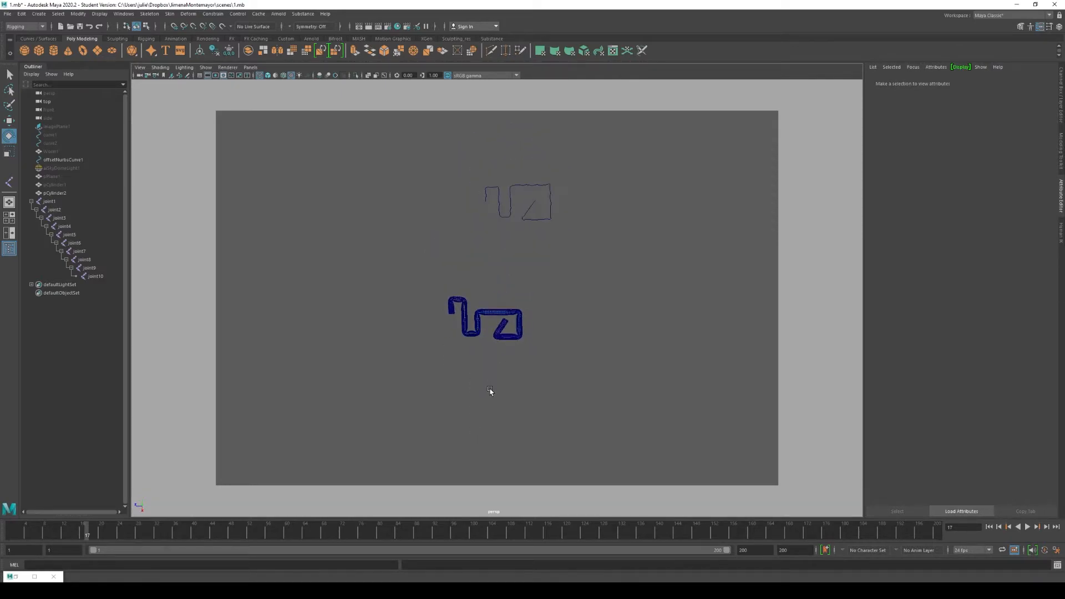
{"action": "scroll", "coordinate": [476, 309], "scroll_direction": "up", "scroll_amount": 3}
{"action": "scroll", "coordinate": [471, 327], "scroll_direction": "down", "scroll_amount": 2}
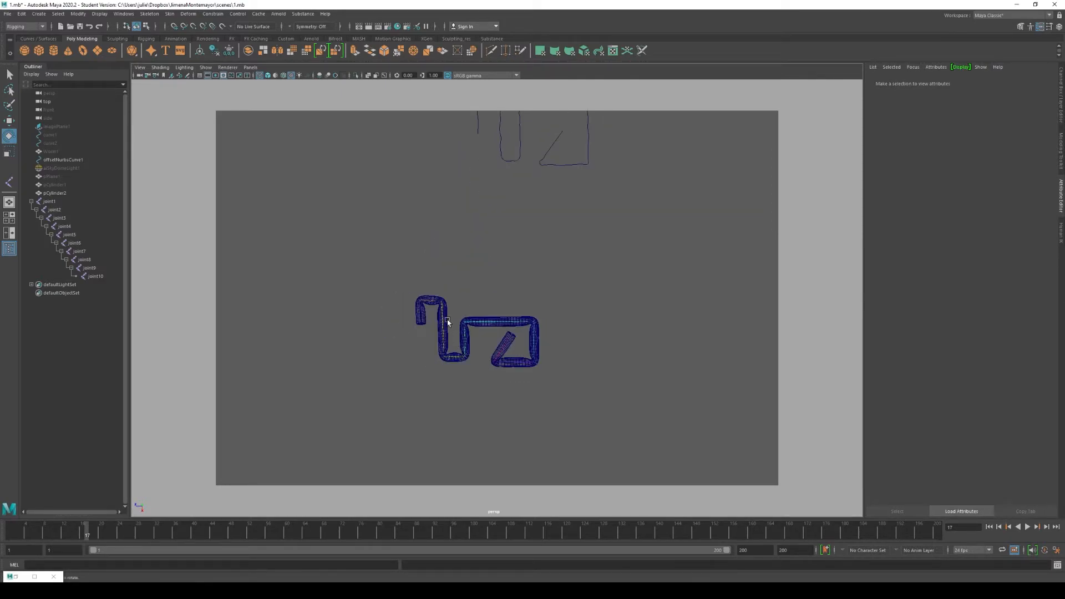
{"action": "mouse_move", "coordinate": [452, 357]}
{"action": "left_mouse_down", "text": "alt"}
{"action": "mouse_move", "coordinate": [494, 385]}
{"action": "mouse_move", "coordinate": [373, 339]}
{"action": "mouse_move", "coordinate": [381, 368]}
{"action": "mouse_move", "coordinate": [359, 358]}
{"action": "mouse_move", "coordinate": [437, 297]}
{"action": "mouse_move", "coordinate": [523, 359]}
{"action": "mouse_move", "coordinate": [533, 296]}
{"action": "left_mouse_up", "text": "alt"}
{"action": "key", "text": "5"}
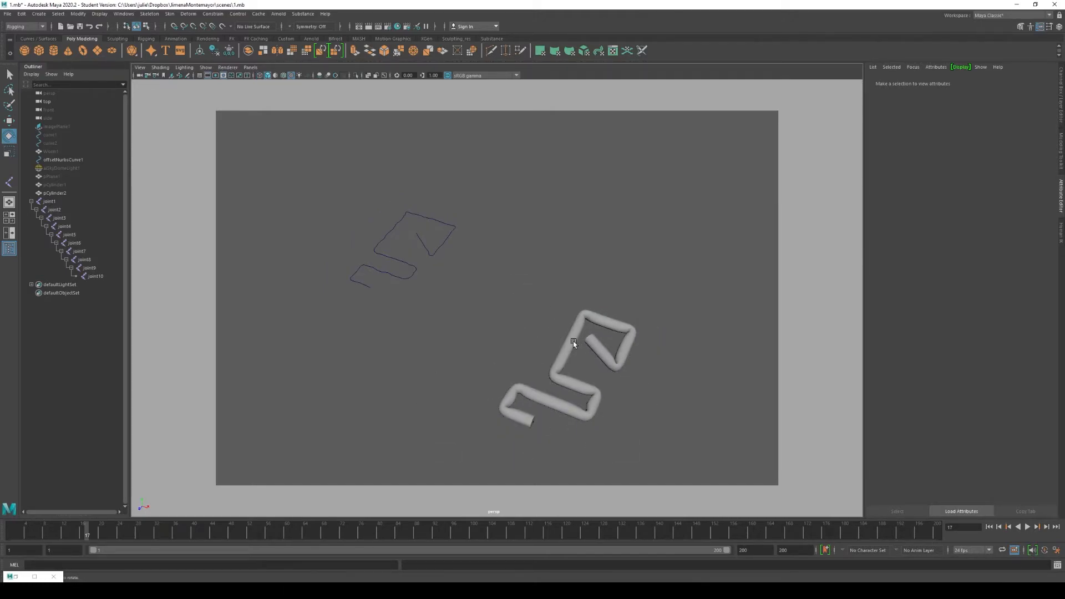
- Set the timeline to frame 1 and view the whole bent worm beside the path curve
{"action": "left_click", "coordinate": [12, 534]}
{"action": "left_click_drag", "start_coordinate": [518, 409], "coordinate": [476, 394], "text": "alt"}
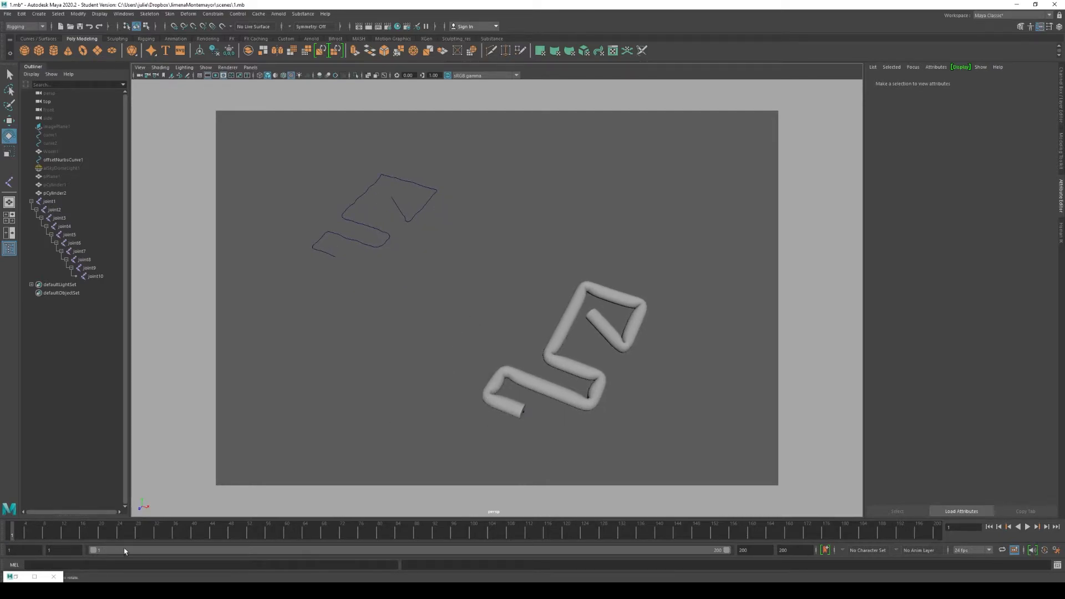
{"action": "left_click_drag", "start_coordinate": [482, 285], "coordinate": [470, 288], "text": "alt"}
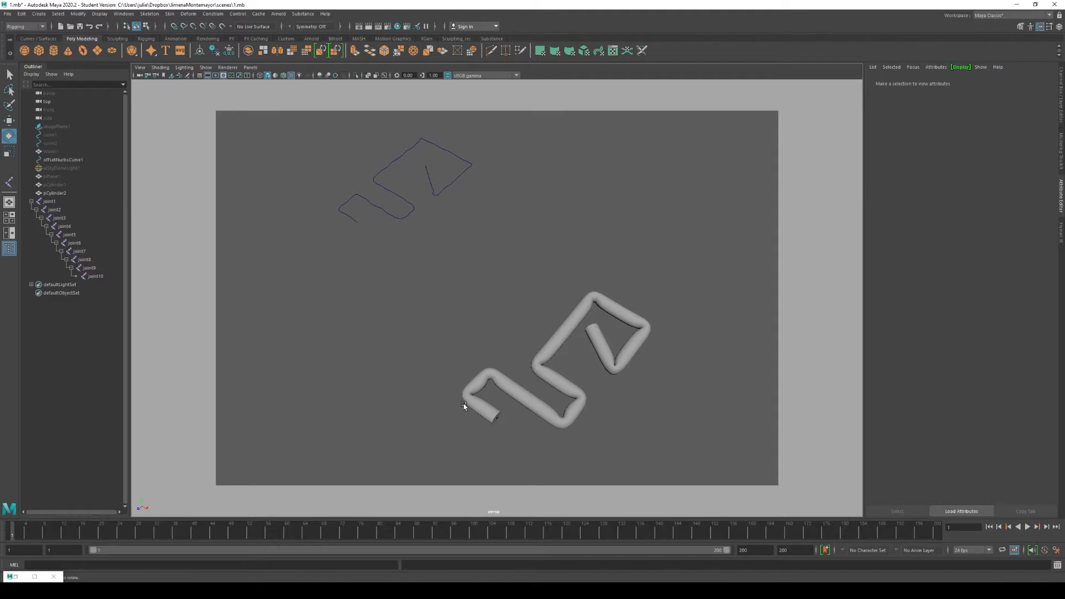
{"action": "left_click_drag", "start_coordinate": [506, 410], "coordinate": [531, 415], "text": "alt"}
{"action": "scroll", "coordinate": [531, 411], "scroll_direction": "down", "scroll_amount": 4}
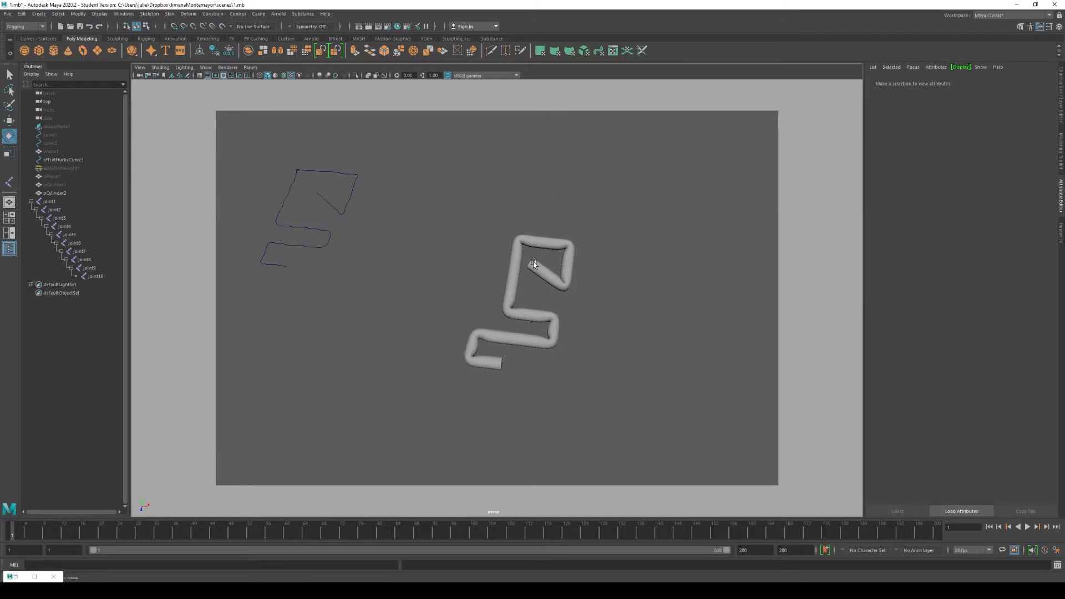
- Try moving the end joint, joint10, away from the worm and undo the moves
{"action": "left_click", "coordinate": [534, 264]}
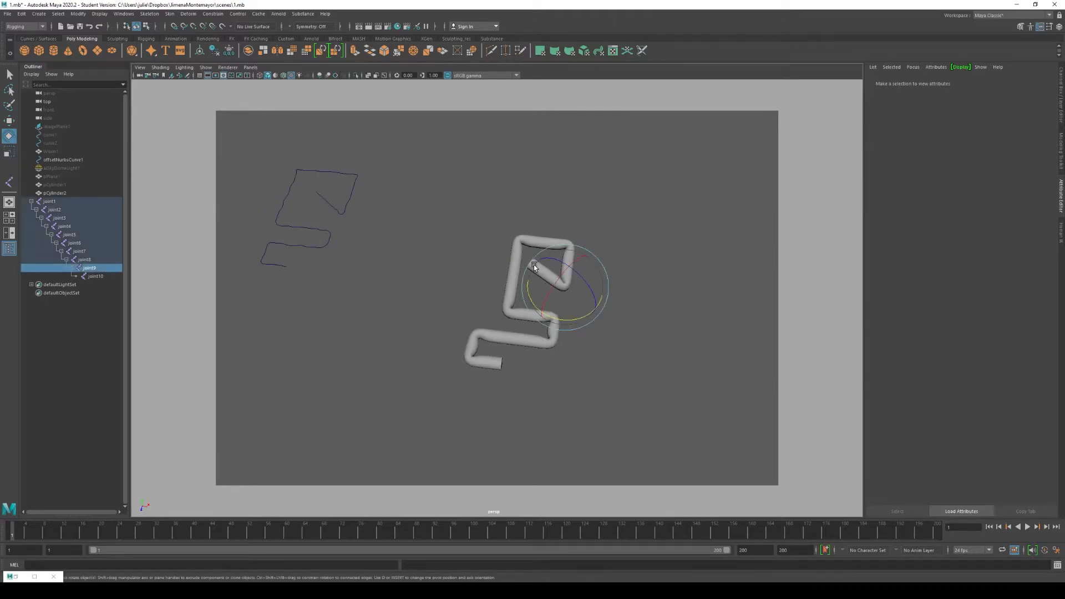
{"action": "left_click", "coordinate": [103, 276]}
{"action": "key", "text": "w"}
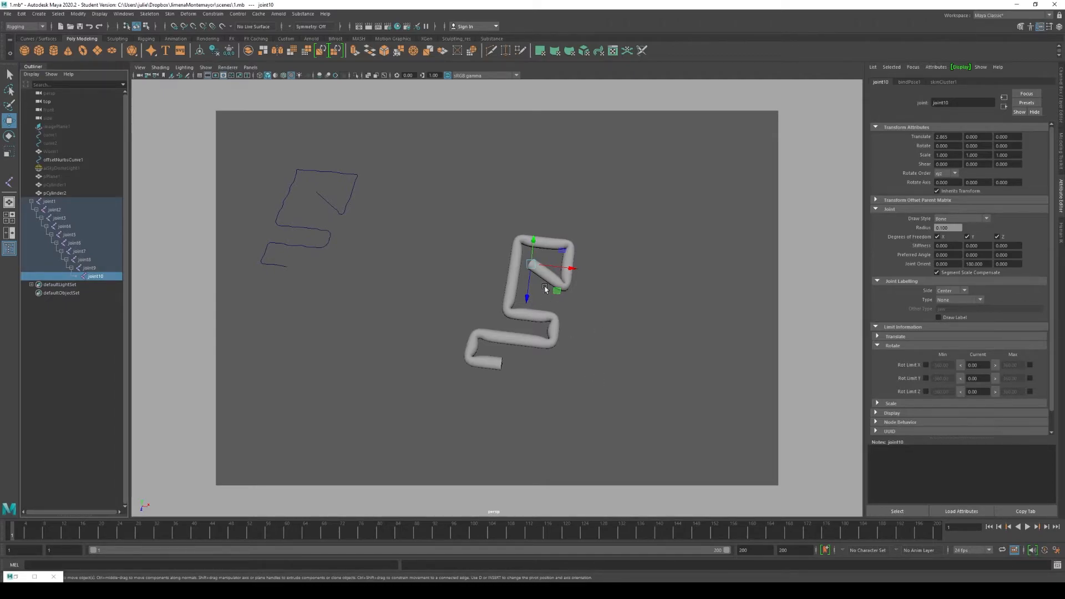
{"action": "left_click_drag", "start_coordinate": [557, 292], "coordinate": [714, 446]}
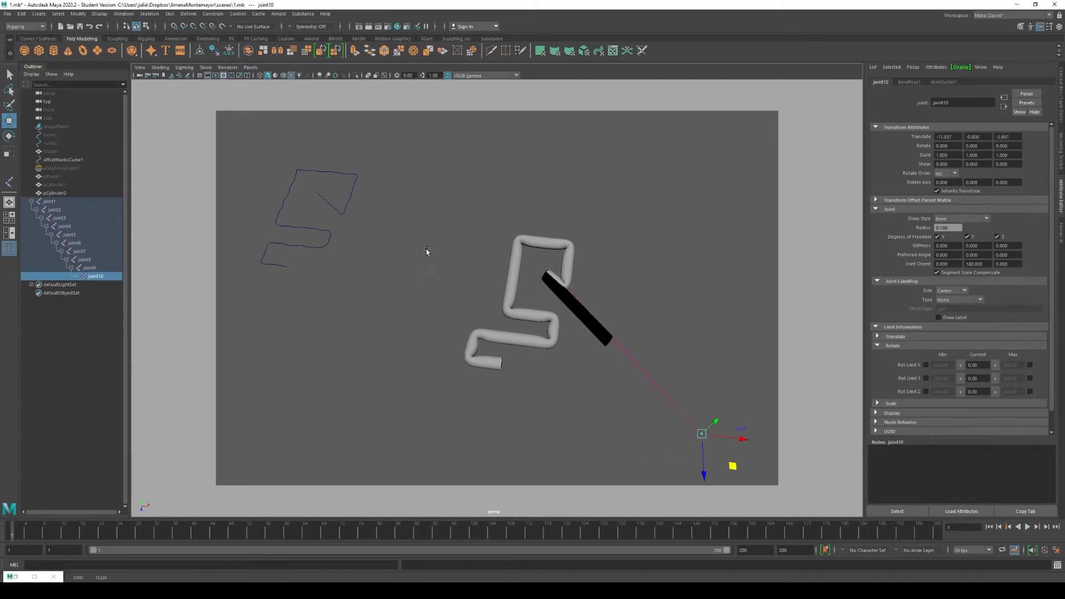
{"action": "key", "text": "ctrl+z"}
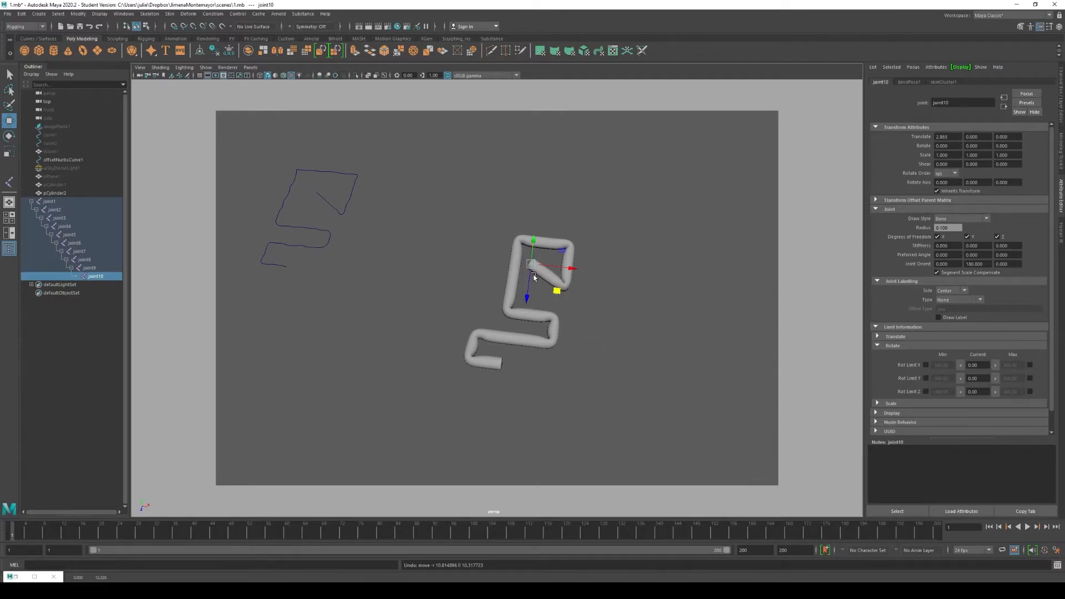
{"action": "left_click_drag", "start_coordinate": [533, 275], "coordinate": [564, 302]}
{"action": "key", "text": "ctrl+z"}
{"action": "key", "text": "ctrl+z"}
{"action": "scroll", "coordinate": [609, 331], "scroll_direction": "up", "scroll_amount": 4}
{"action": "mouse_move", "coordinate": [618, 366]}
{"action": "left_mouse_down", "text": "alt"}
{"action": "mouse_move", "coordinate": [630, 371]}
{"action": "mouse_move", "coordinate": [615, 364]}
{"action": "left_mouse_up", "text": "alt"}
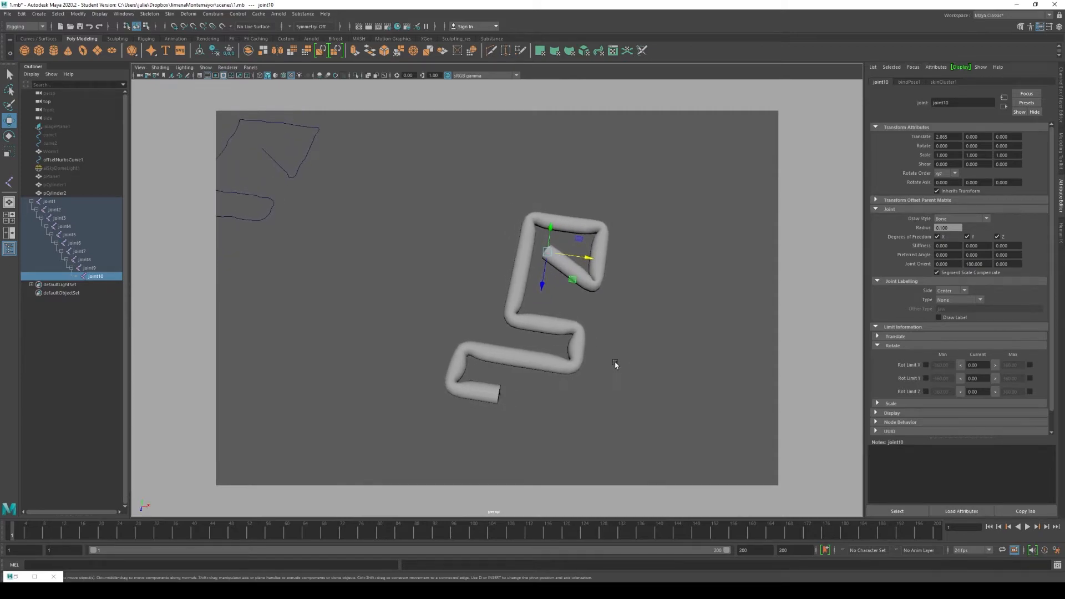
{"action": "left_click_drag", "start_coordinate": [538, 268], "coordinate": [534, 275], "text": "alt"}
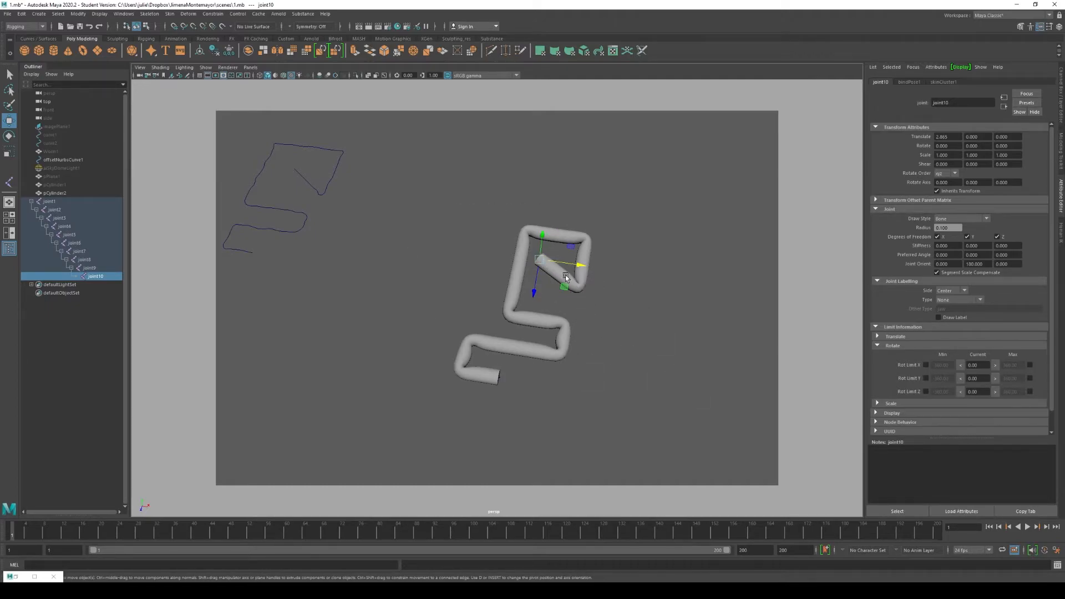
- Rotate joint9 around Y to straighten the worm's end, and open joint8's bend to about -65° around Y
{"action": "middle_click_drag", "start_coordinate": [80, 269], "coordinate": [84, 270]}
{"action": "left_click", "coordinate": [89, 268]}
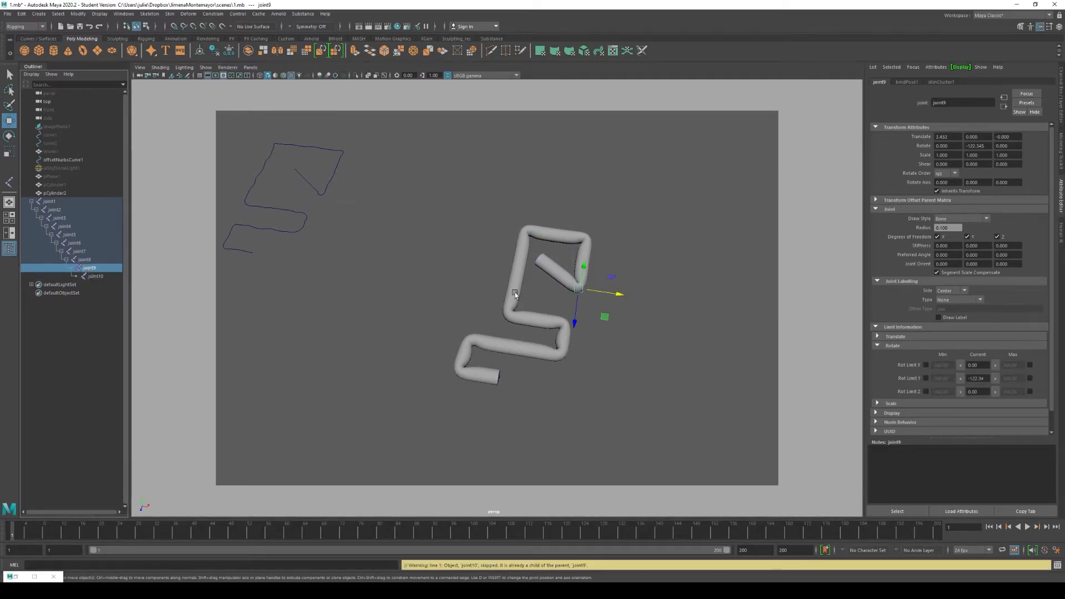
{"action": "key", "text": "e"}
{"action": "left_click_drag", "start_coordinate": [570, 321], "coordinate": [606, 268]}
{"action": "left_click", "coordinate": [583, 241]}
{"action": "mouse_move", "coordinate": [560, 259]}
{"action": "left_mouse_down"}
{"action": "mouse_move", "coordinate": [575, 272]}
{"action": "mouse_move", "coordinate": [541, 248]}
{"action": "mouse_move", "coordinate": [549, 269]}
{"action": "left_mouse_up"}
- Try rotating joint6 around Y to swing the upper worm section outward, and joint9 about 24° around Y
{"action": "left_click", "coordinate": [83, 252]}
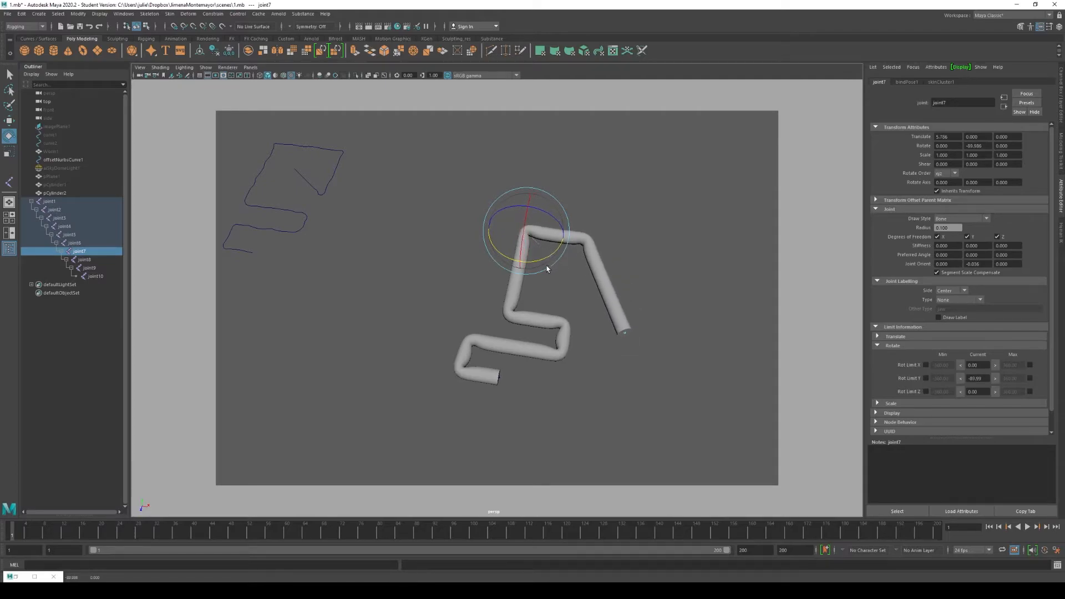
{"action": "left_click", "coordinate": [107, 244]}
{"action": "left_click_drag", "start_coordinate": [478, 337], "coordinate": [464, 323]}
{"action": "left_click", "coordinate": [104, 268]}
{"action": "left_click_drag", "start_coordinate": [584, 365], "coordinate": [597, 375]}
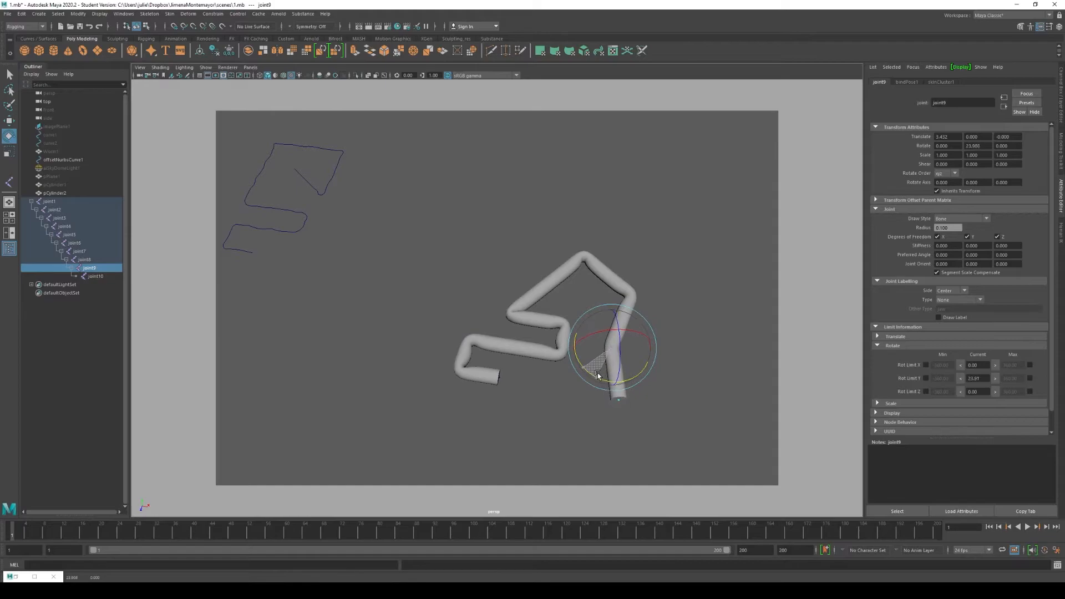
- Try opening joint8's bend further around Y and setting joint9 to about -2° around Y
{"action": "left_click_drag", "start_coordinate": [589, 307], "coordinate": [613, 309]}
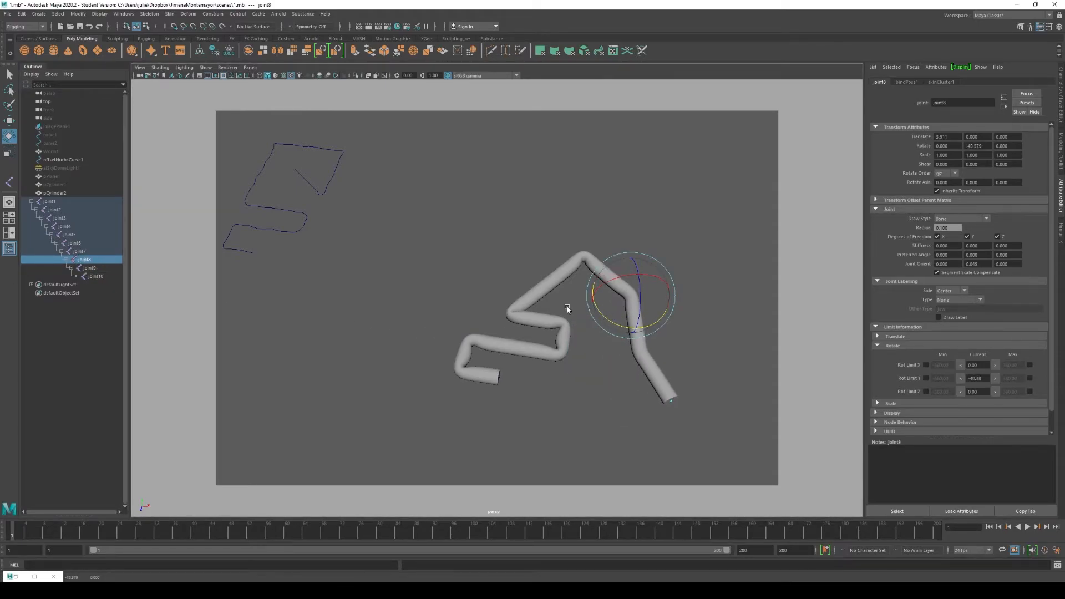
{"action": "left_click", "coordinate": [91, 267]}
{"action": "left_click_drag", "start_coordinate": [630, 382], "coordinate": [613, 383]}
{"action": "scroll", "coordinate": [582, 325], "scroll_direction": "down", "scroll_amount": 3}
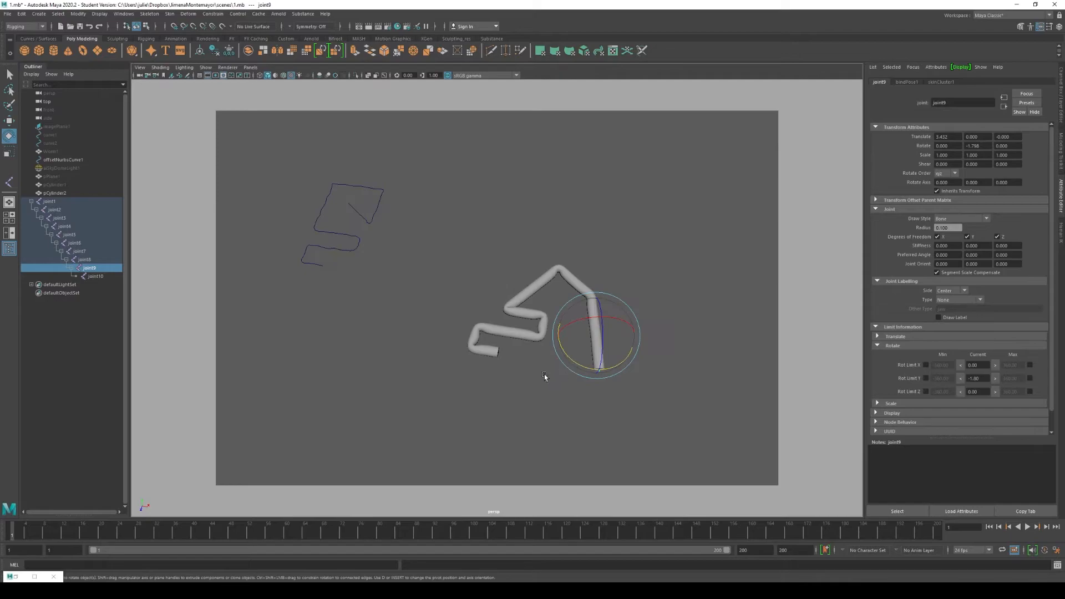
{"action": "left_click_drag", "start_coordinate": [492, 383], "coordinate": [533, 380], "text": "alt"}
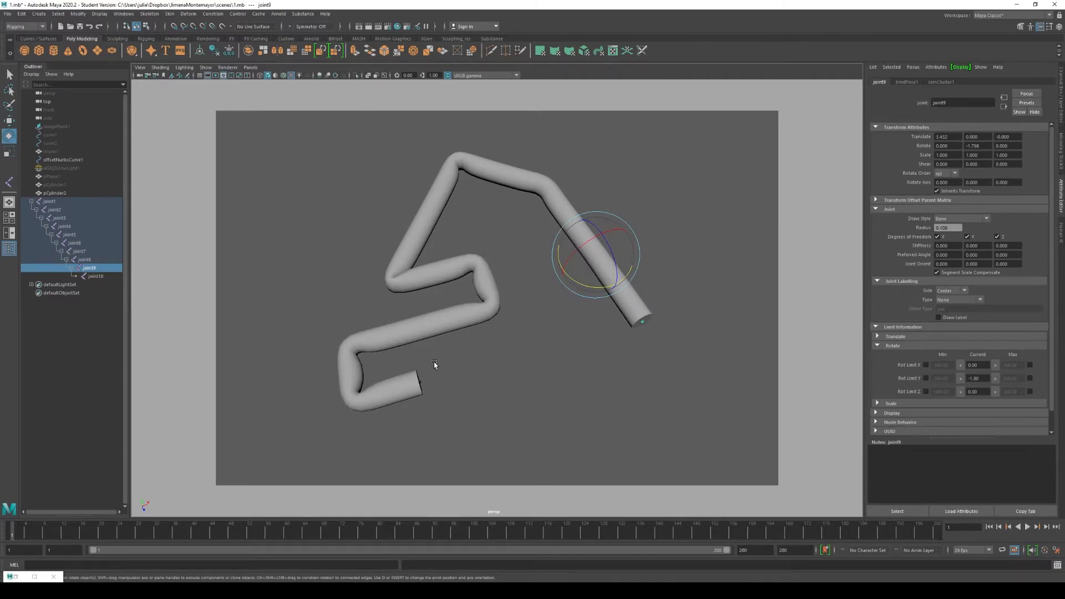
- Undo the latest rotations of joint9, joint8, joint6 and joint7
{"action": "key", "text": "ctrl+z"}
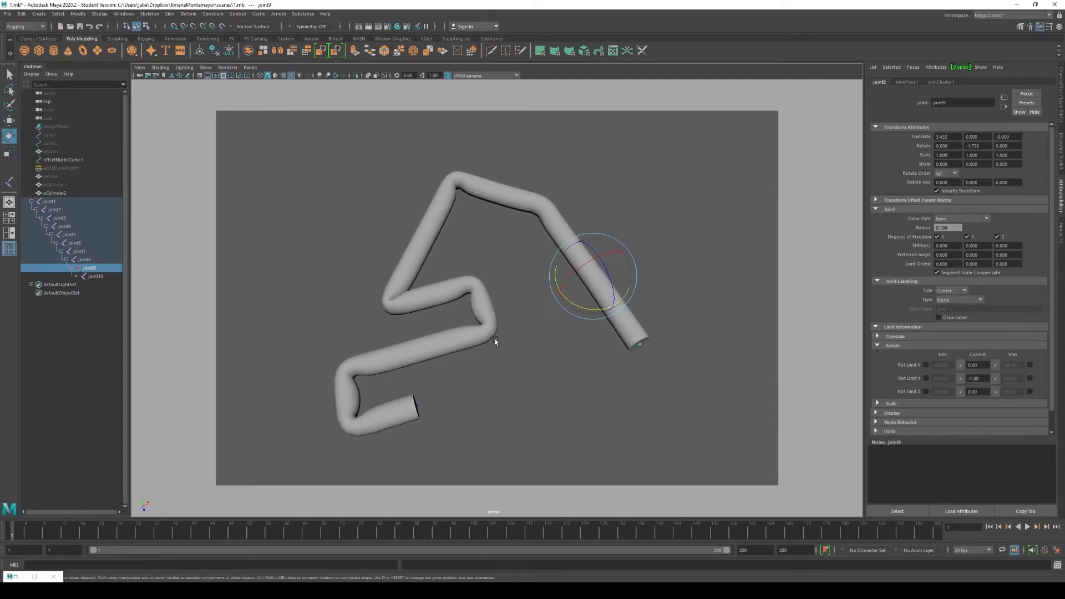
{"action": "key", "text": "ctrl+z"}
{"action": "key", "text": "ctrl+z"}
{"action": "key", "text": "ctrl+z"}
{"action": "key", "text": "ctrl+z"}
{"action": "key", "text": "ctrl+z"}
{"action": "key", "text": "ctrl+z"}
{"action": "key", "text": "ctrl+z"}
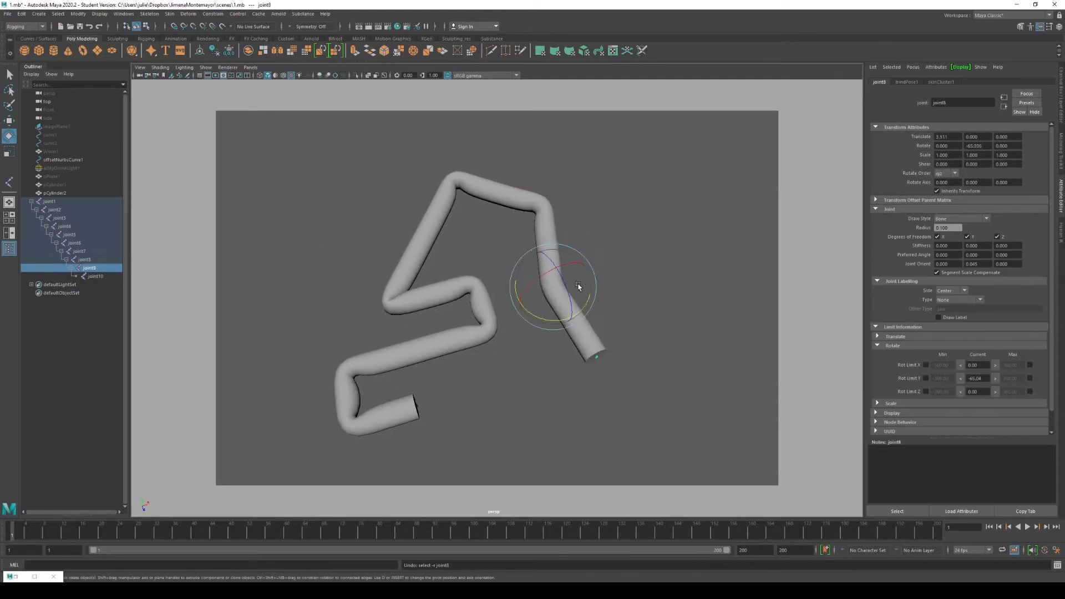
{"action": "key", "text": "ctrl+z"}
{"action": "key", "text": "ctrl+z"}
{"action": "key", "text": "ctrl+z"}
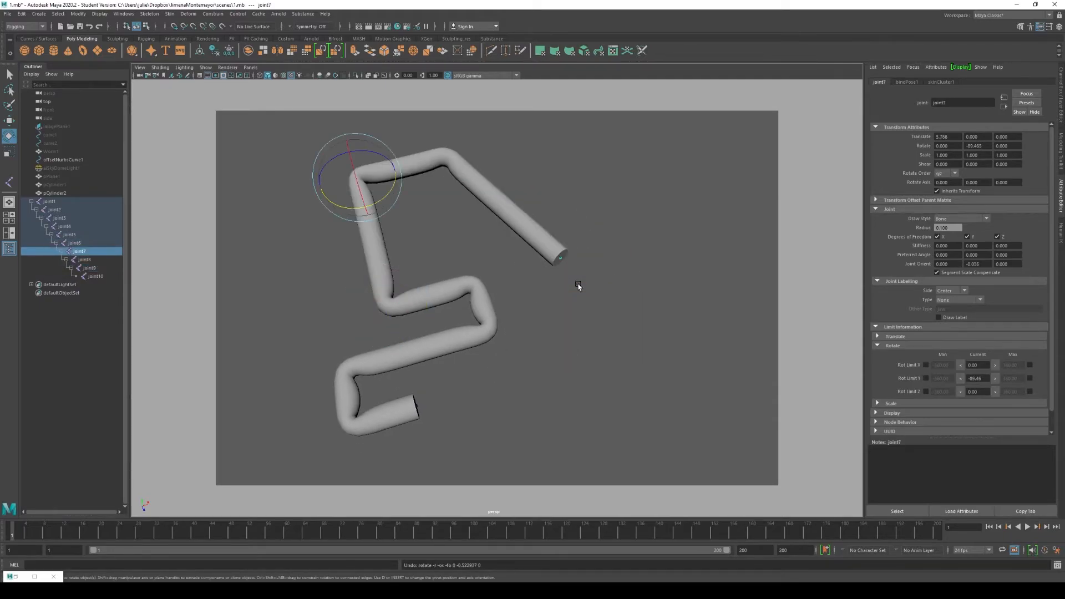
- Undo the remaining recent joint edits to return the worm's end to its curled pose
{"action": "key", "text": "ctrl+z"}
{"action": "key", "text": "ctrl+z"}
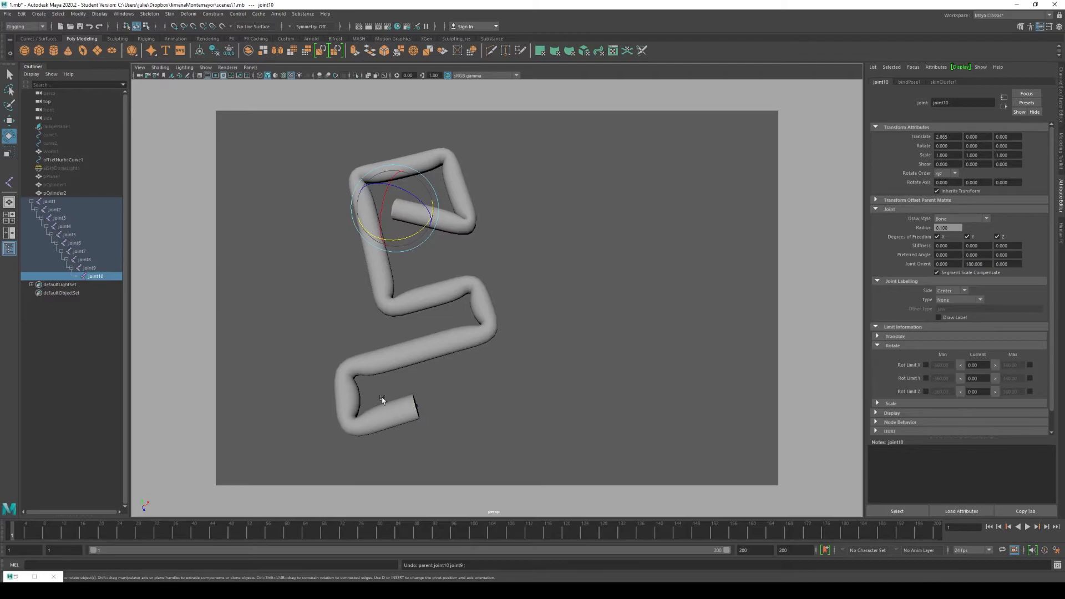
{"action": "left_click_drag", "start_coordinate": [531, 405], "coordinate": [561, 402], "text": "alt"}
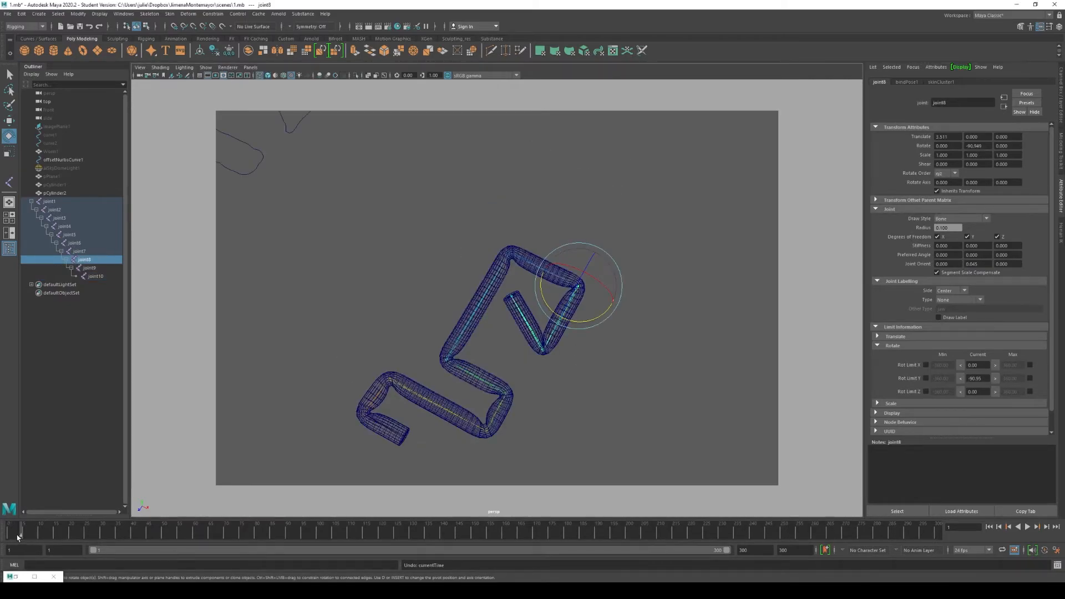
- Key the curled pose of joint1 through joint10 at frame 1, and check the keys on joint2 and joint4
{"action": "left_click", "coordinate": [12, 534]}
{"action": "left_click", "coordinate": [49, 201]}
{"action": "left_click", "coordinate": [95, 275], "text": "shift"}
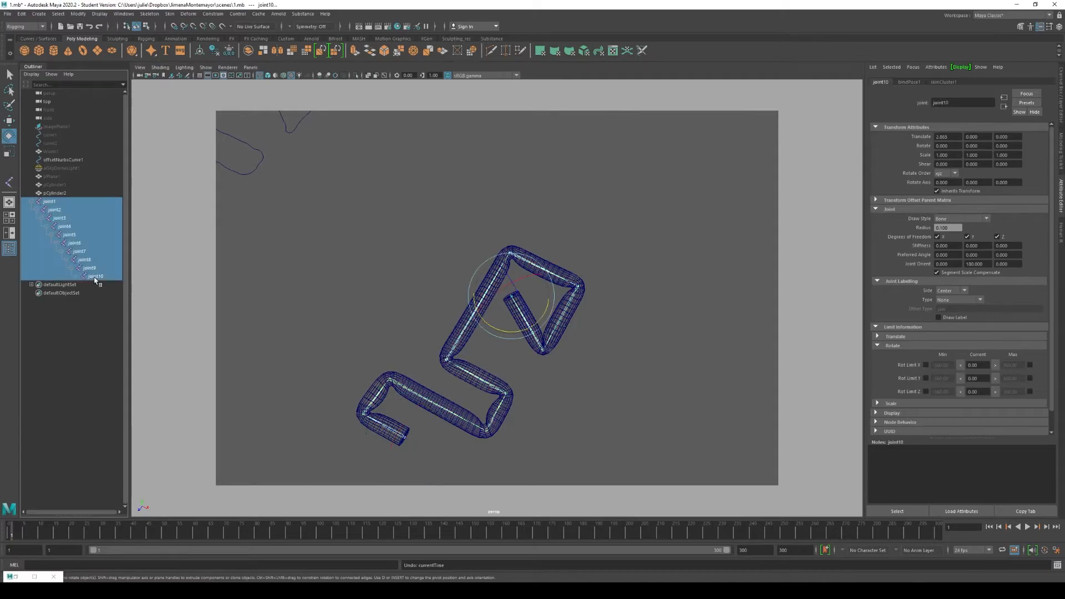
{"action": "key", "text": "s"}
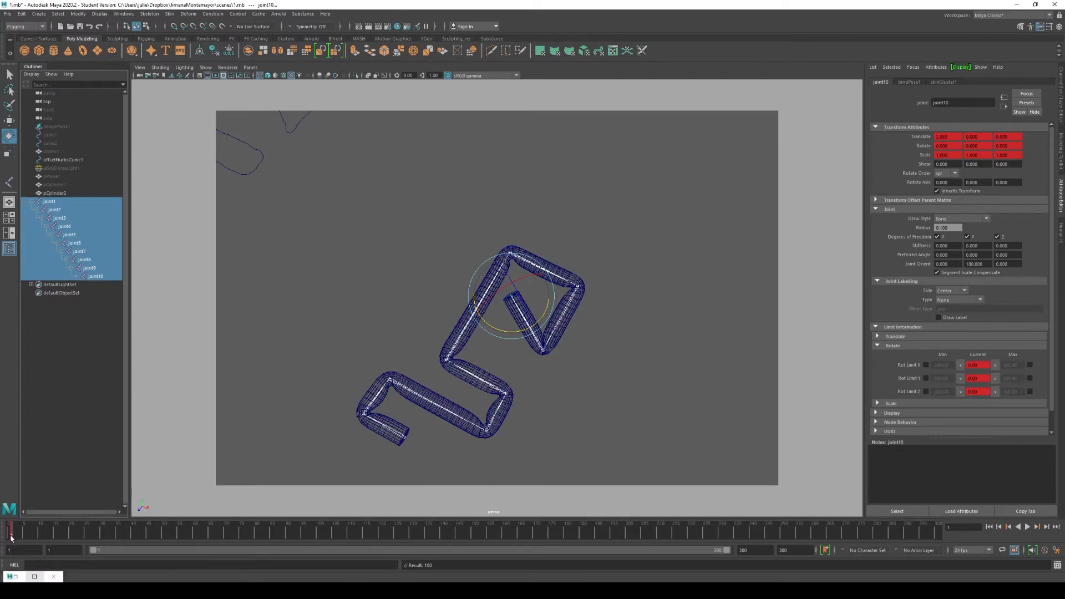
{"action": "left_click", "coordinate": [76, 391]}
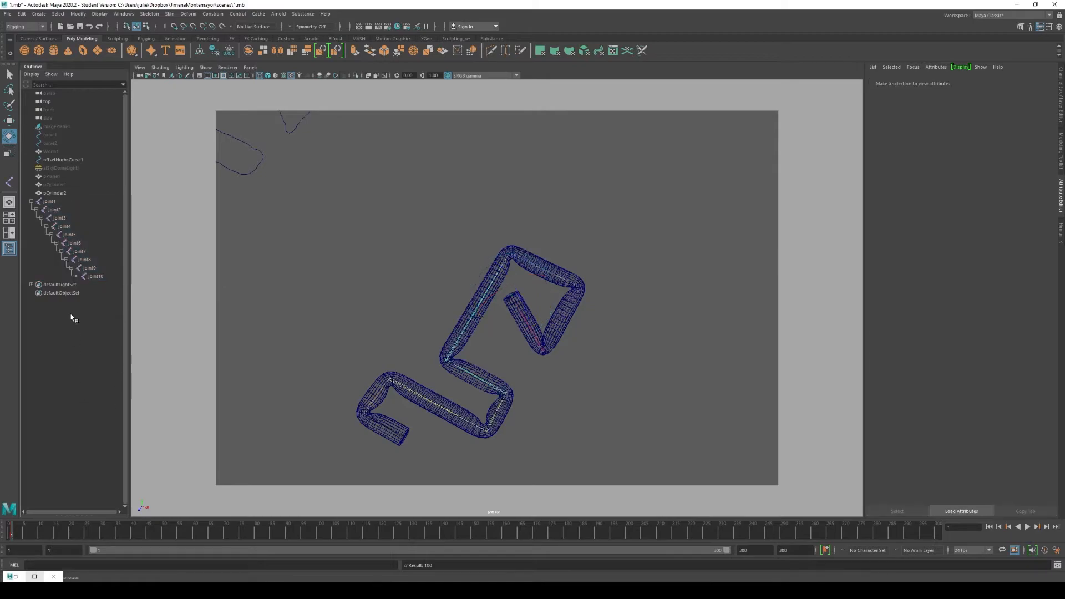
{"action": "left_click", "coordinate": [56, 209]}
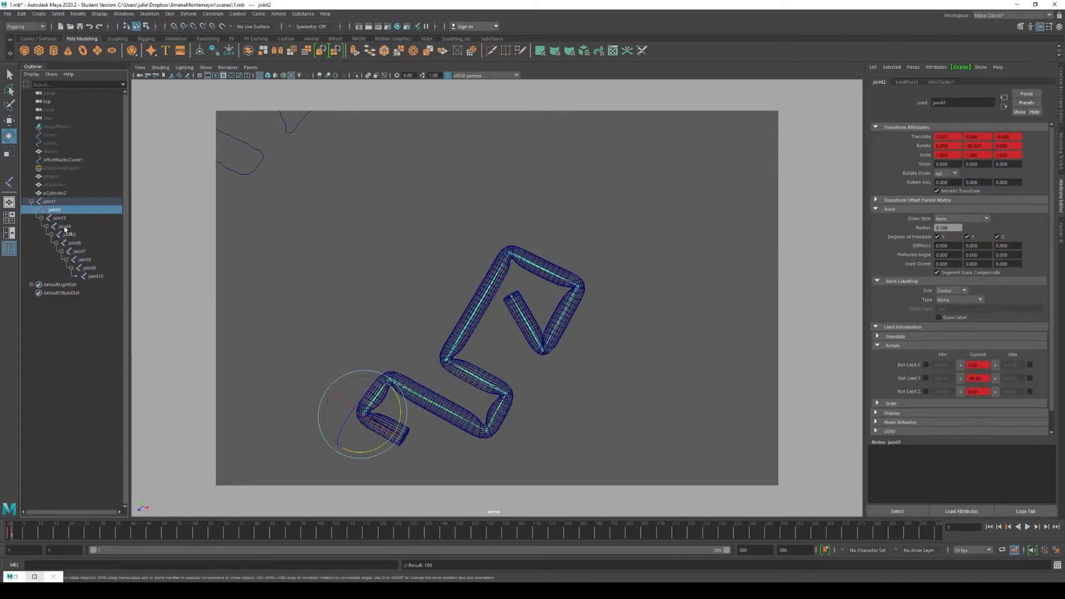
{"action": "left_click", "coordinate": [65, 227]}
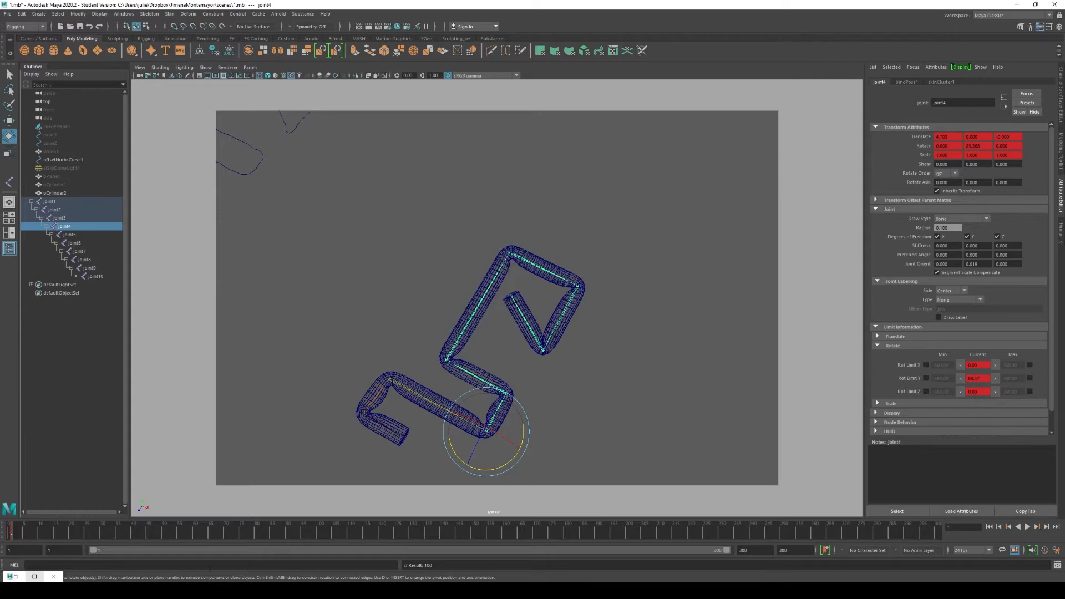
{"action": "left_click", "coordinate": [56, 209]}
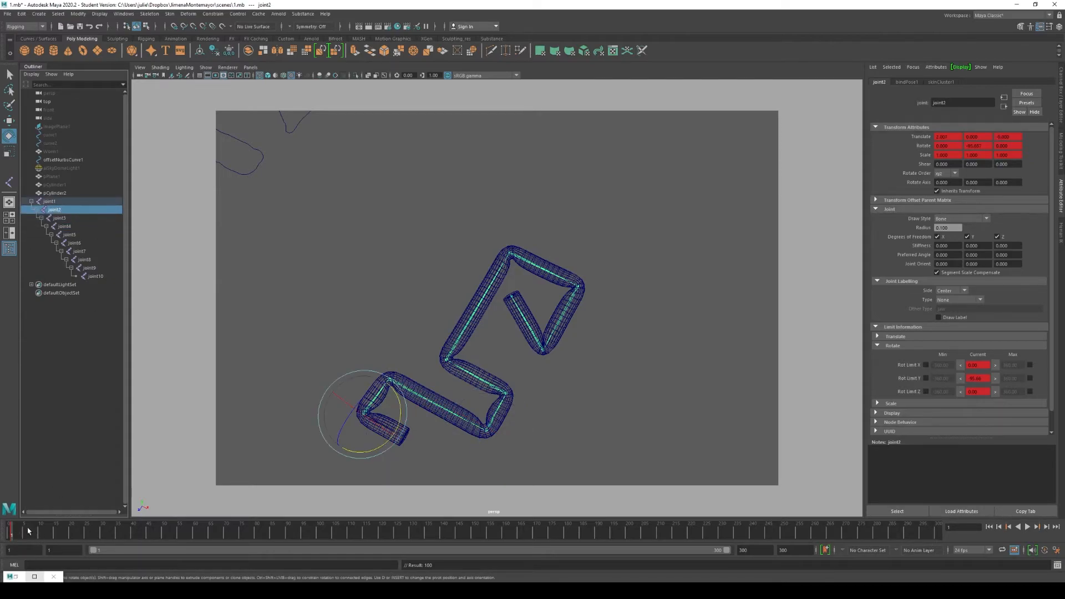
- Advance the timeline to frame 30 and select joint7 at the worm's upper corner for rotation
{"action": "key", "text": "alt+v"}
{"action": "key", "text": "alt+v"}
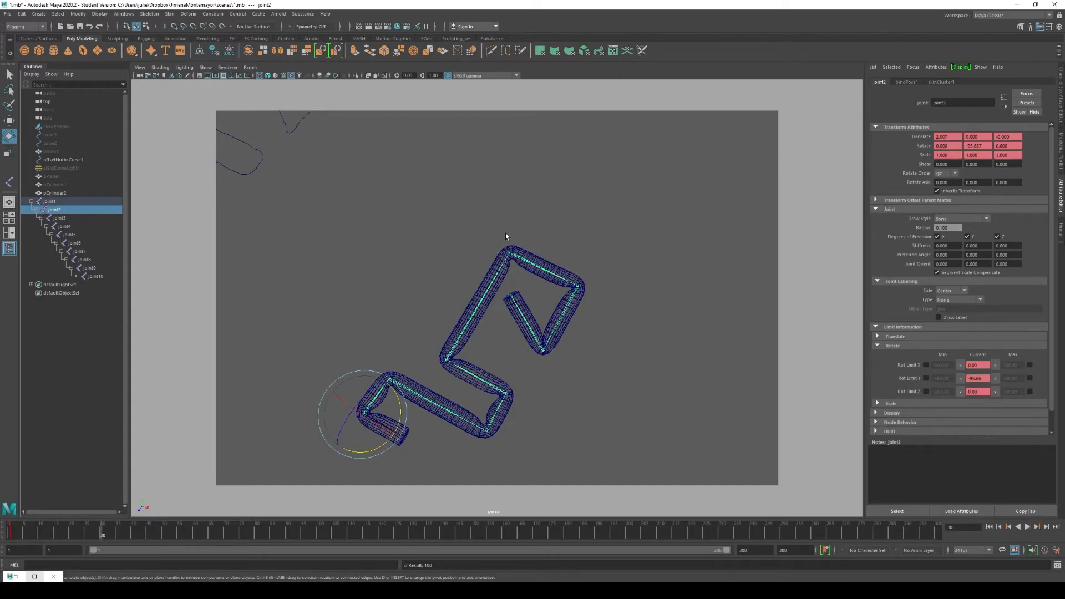
{"action": "left_click", "coordinate": [506, 258]}
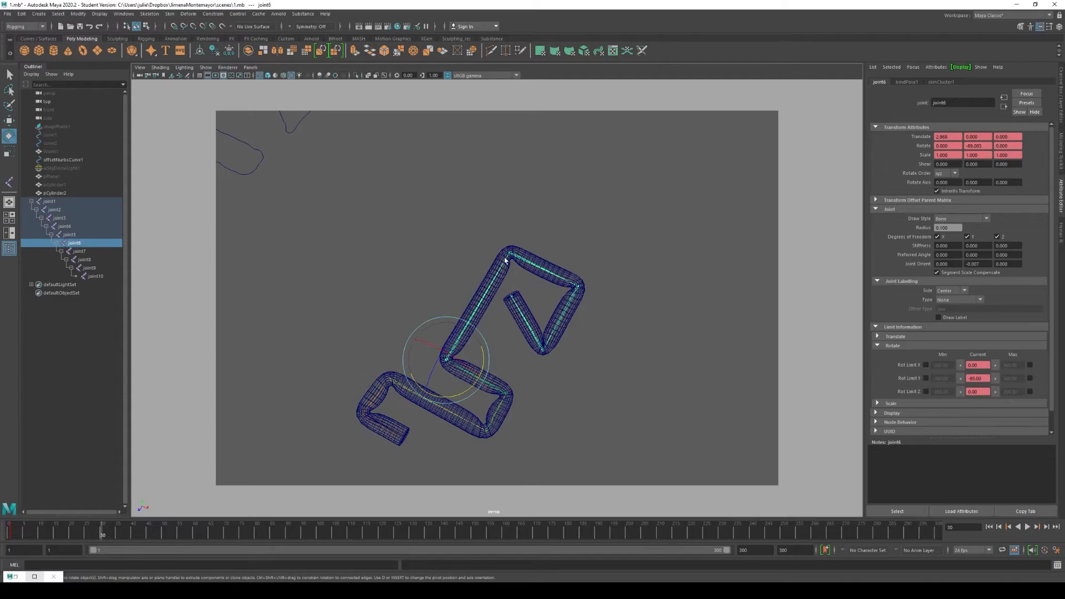
{"action": "left_click", "coordinate": [510, 256]}
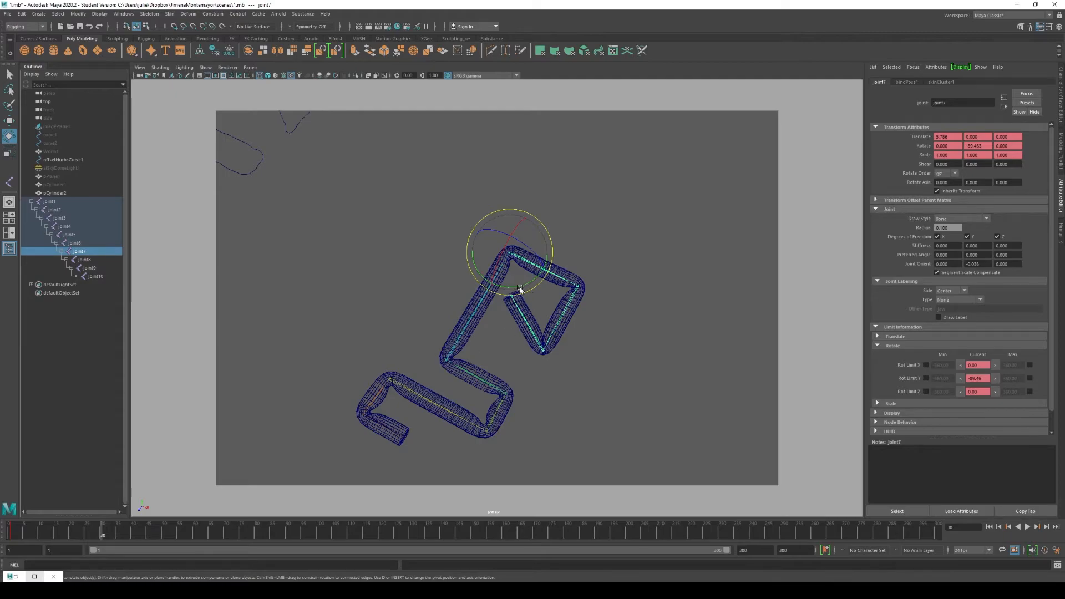
{"action": "left_click_drag", "start_coordinate": [477, 267], "coordinate": [487, 281], "text": "alt"}
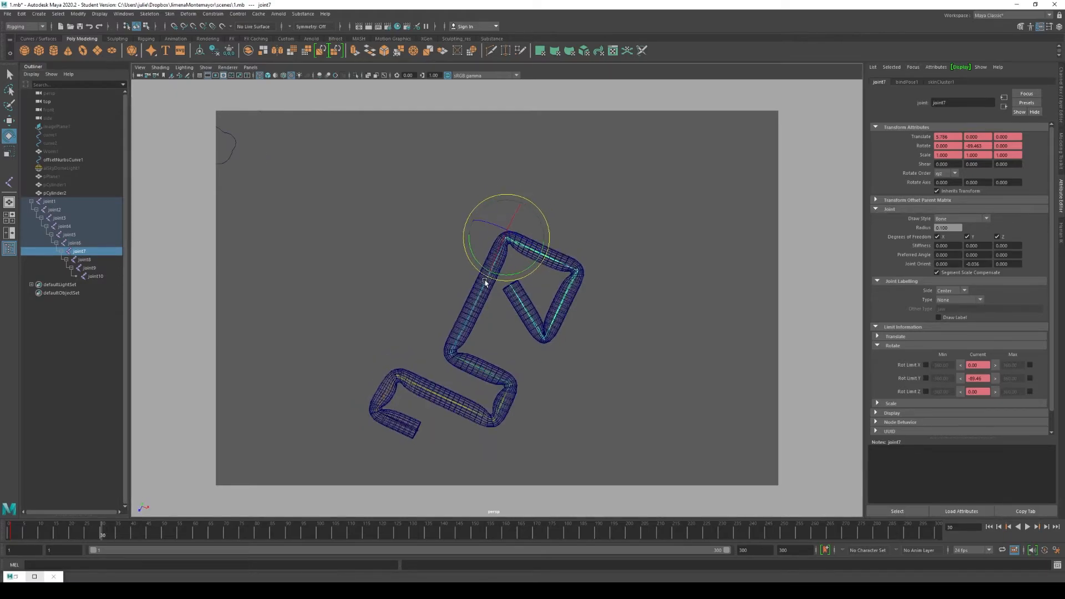
- In the orthographic top view, rotate joint7 around Y to open its bend nearly straight, and key it at frame 30
{"action": "left_click", "coordinate": [250, 69]}
{"action": "mouse_move", "coordinate": [299, 87]}
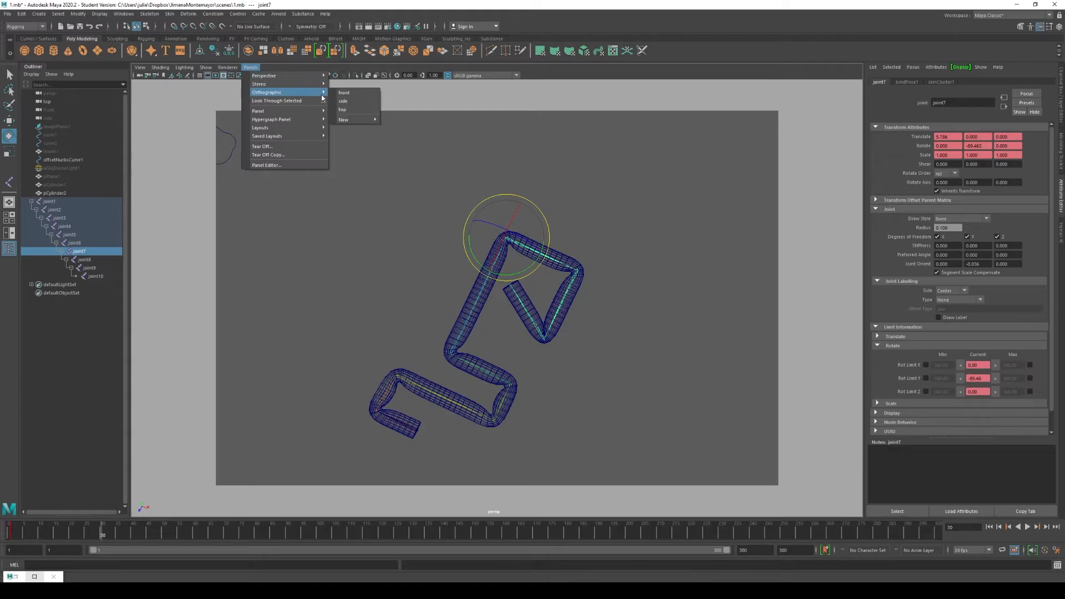
{"action": "left_click", "coordinate": [356, 111]}
{"action": "scroll", "coordinate": [494, 331], "scroll_direction": "down", "scroll_amount": 2}
{"action": "middle_click_drag", "start_coordinate": [565, 308], "coordinate": [244, 383], "text": "alt"}
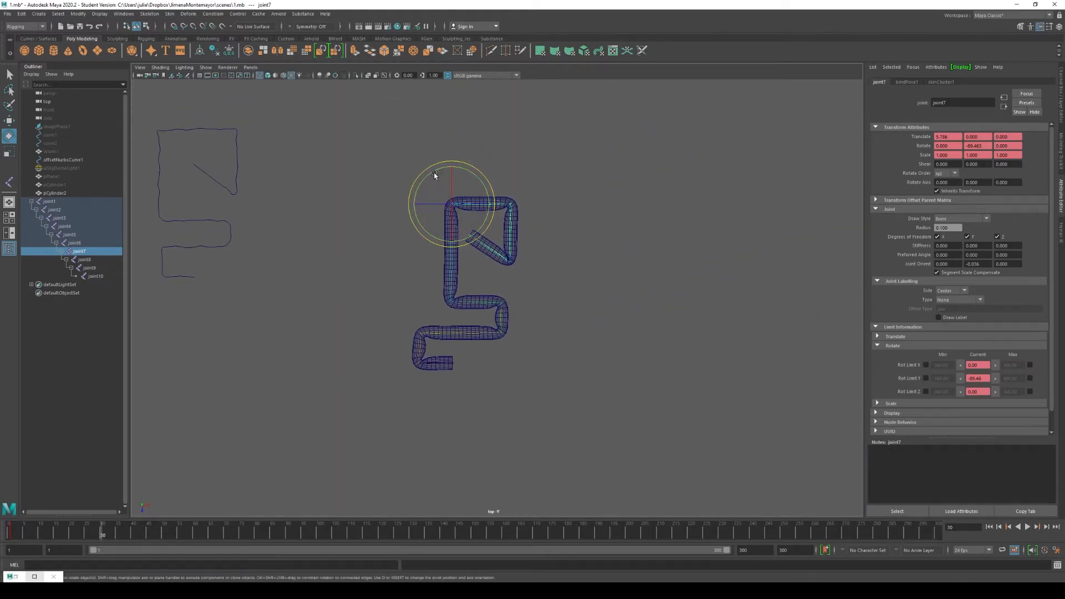
{"action": "left_click_drag", "start_coordinate": [434, 175], "coordinate": [417, 210]}
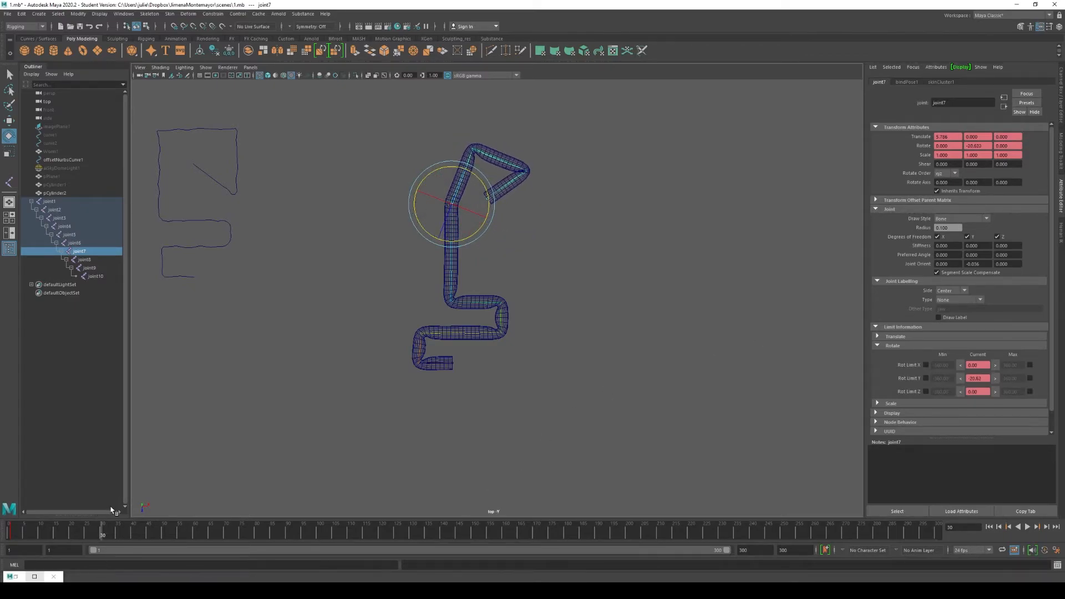
{"action": "key", "text": "s"}
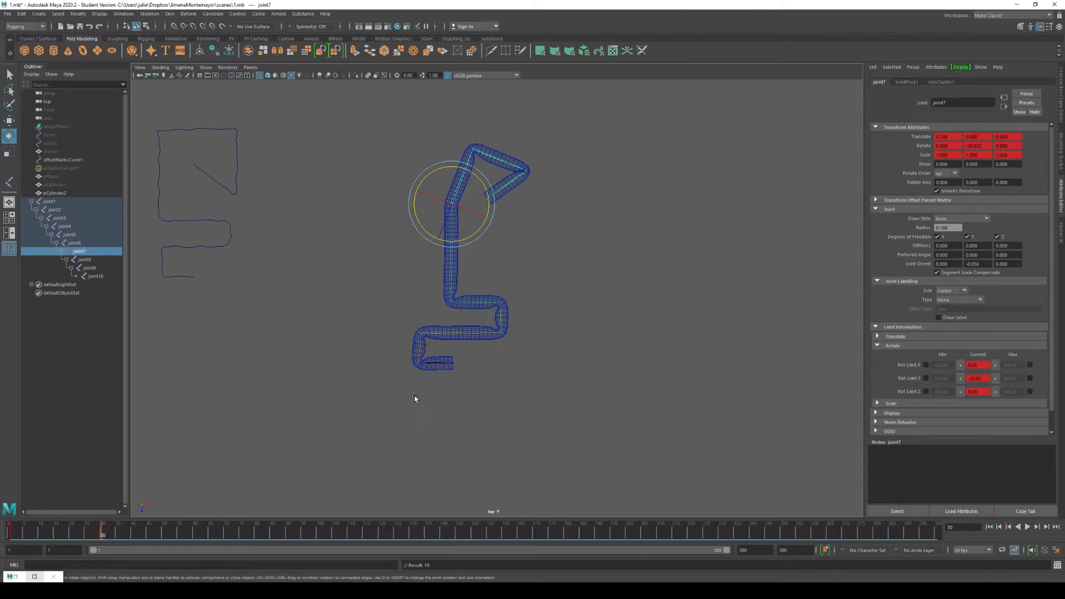
- Rotate joint5 to about 29° around Y to swing the upper worm outward, and key it at frame 30
{"action": "left_click", "coordinate": [502, 304]}
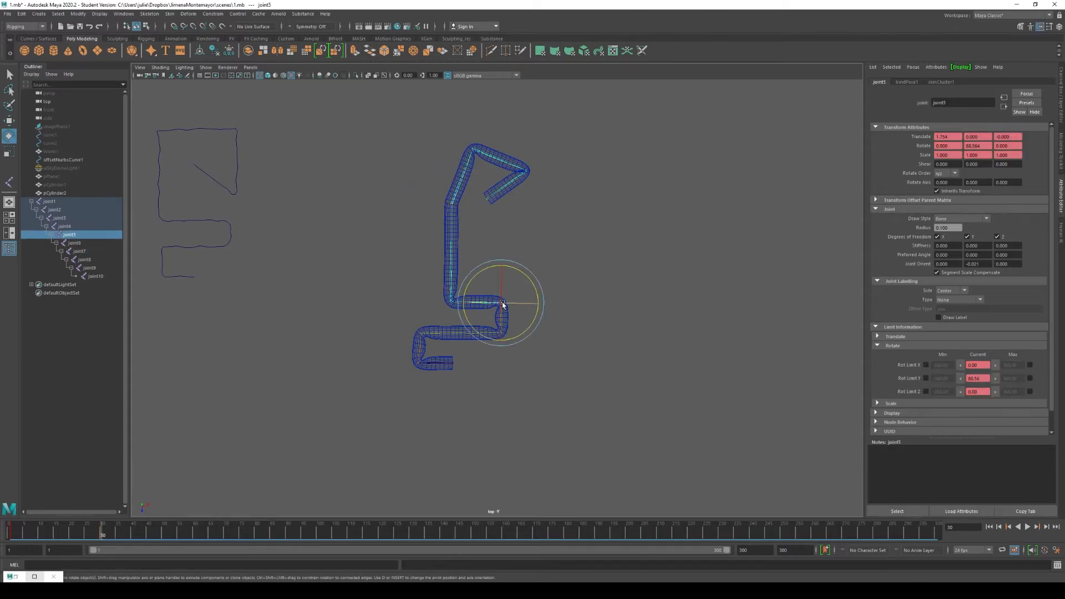
{"action": "left_click_drag", "start_coordinate": [530, 332], "coordinate": [488, 364]}
{"action": "key", "text": "s"}
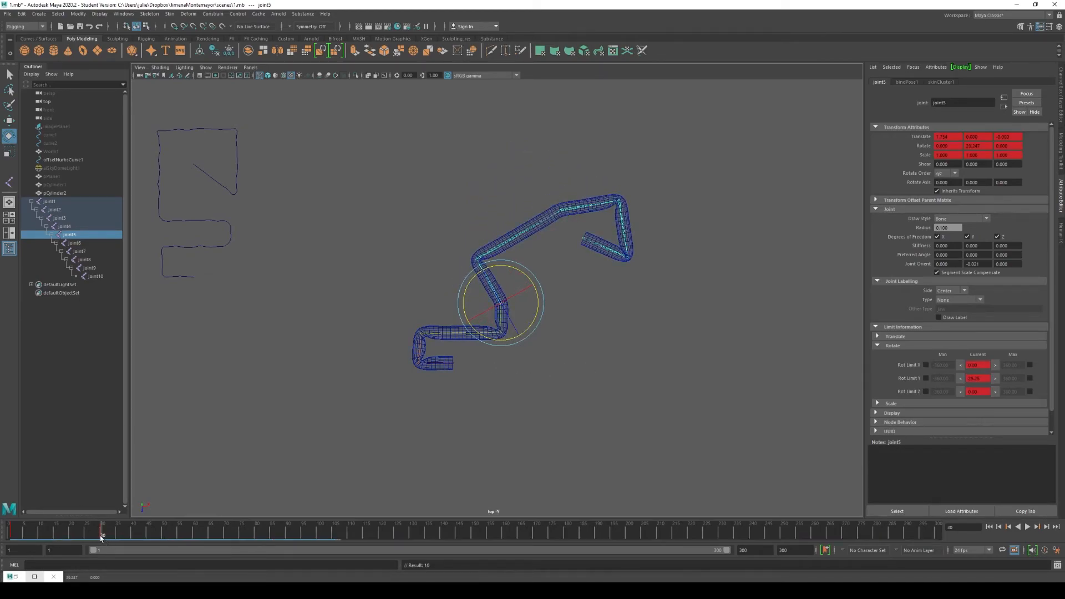
- At frame 59, rotate joint9 to about -23° around Y to unfold the worm's end, and key it
{"action": "left_click_drag", "start_coordinate": [99, 537], "coordinate": [192, 542]}
{"action": "key", "text": "e"}
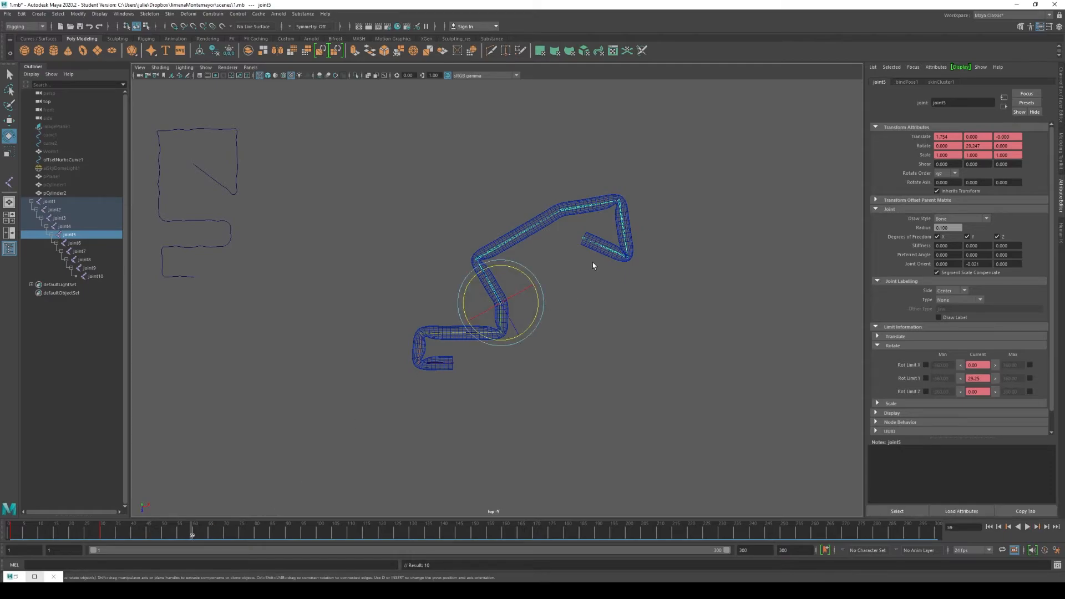
{"action": "left_click", "coordinate": [629, 260]}
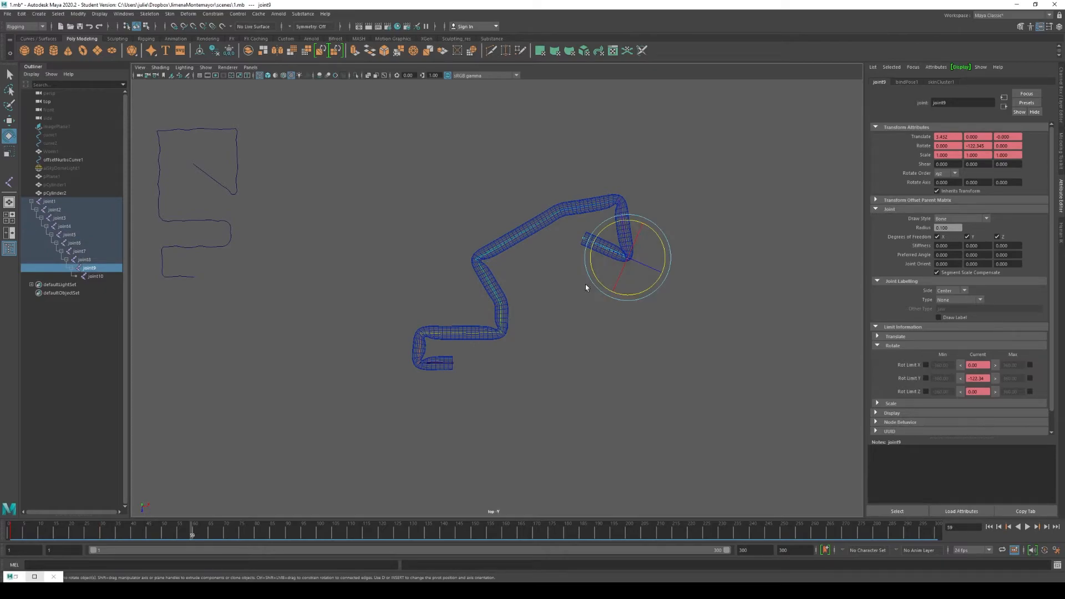
{"action": "left_click_drag", "start_coordinate": [595, 276], "coordinate": [668, 316]}
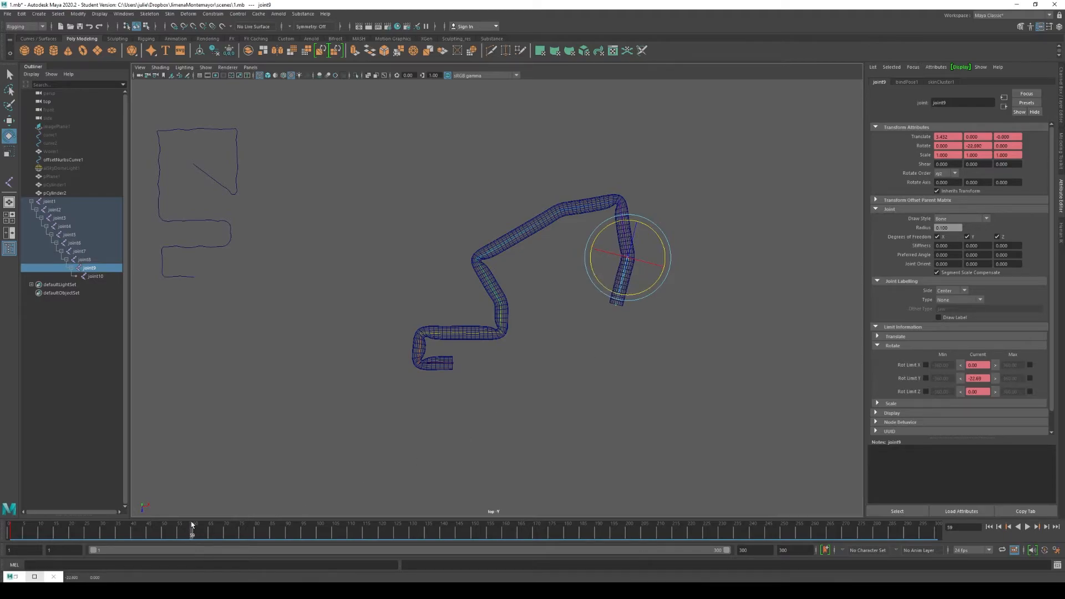
{"action": "key", "text": "s"}
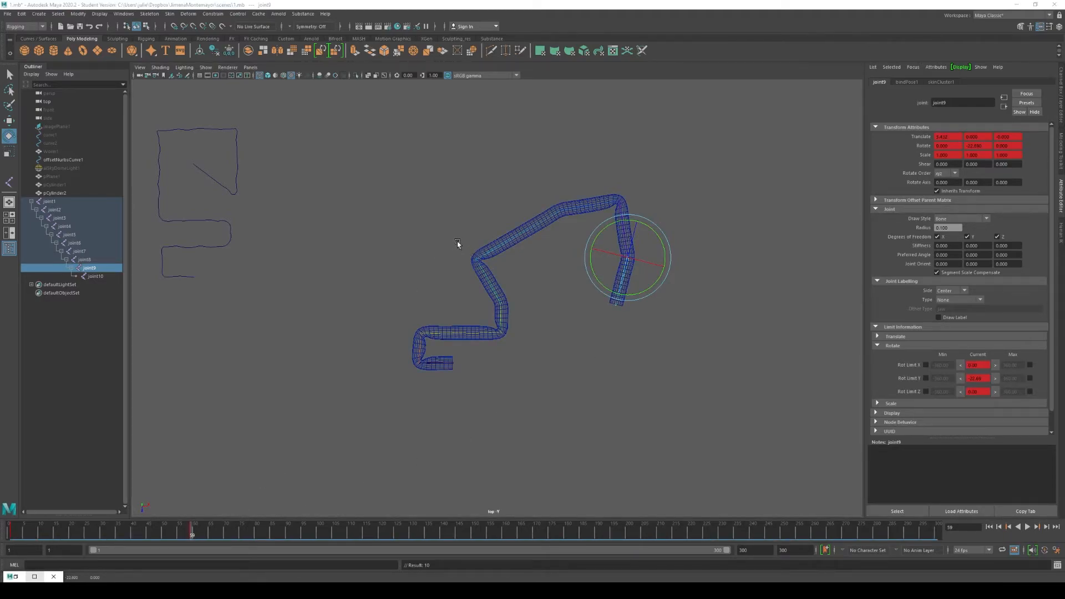
{"action": "left_click", "coordinate": [421, 335]}
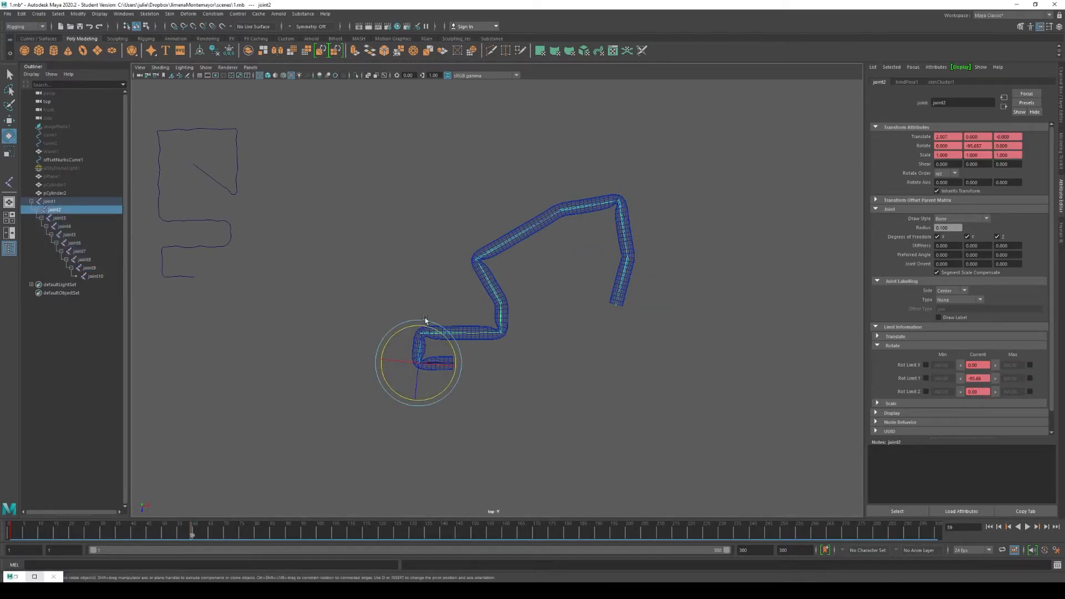
{"action": "left_click_drag", "start_coordinate": [400, 333], "coordinate": [404, 326]}
{"action": "key", "text": "ctrl+z"}
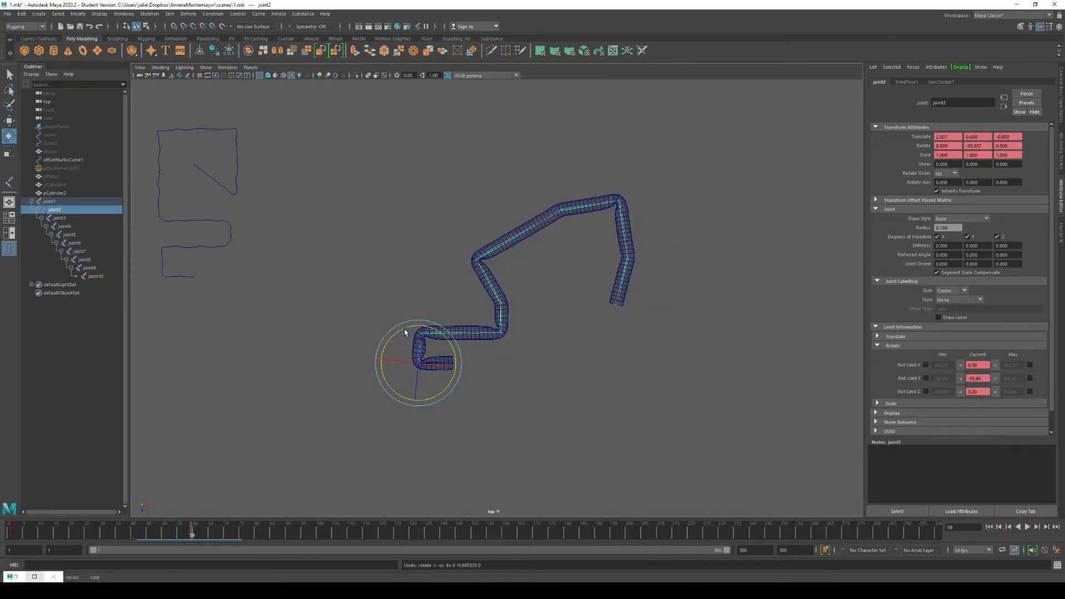
- Rotate joint3 to about -31° around Y to raise the worm's body, and key it at frame 59
{"action": "left_click", "coordinate": [75, 221]}
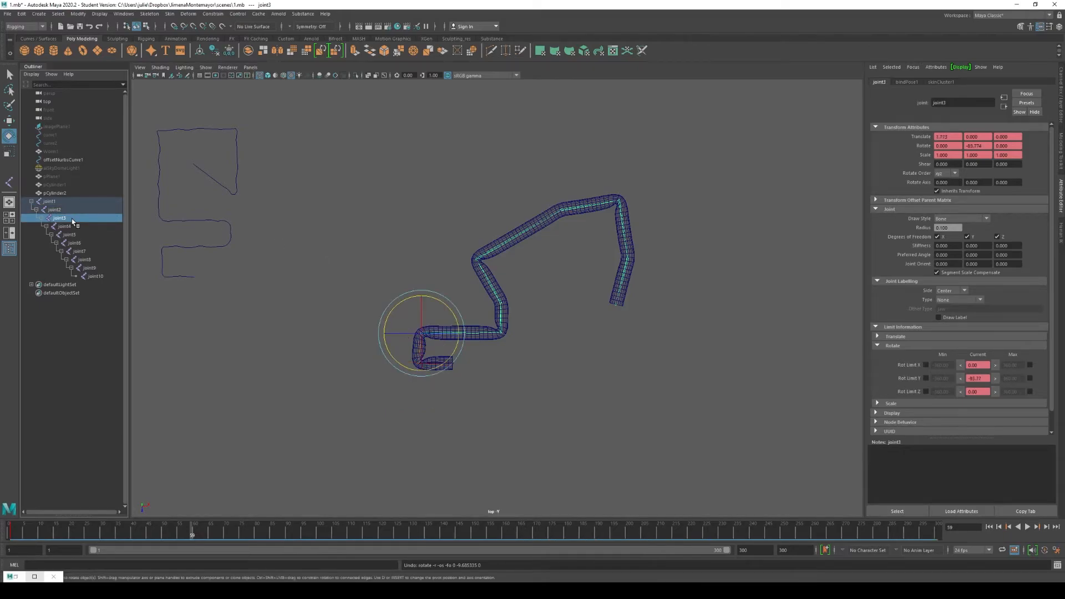
{"action": "left_click_drag", "start_coordinate": [393, 311], "coordinate": [351, 351]}
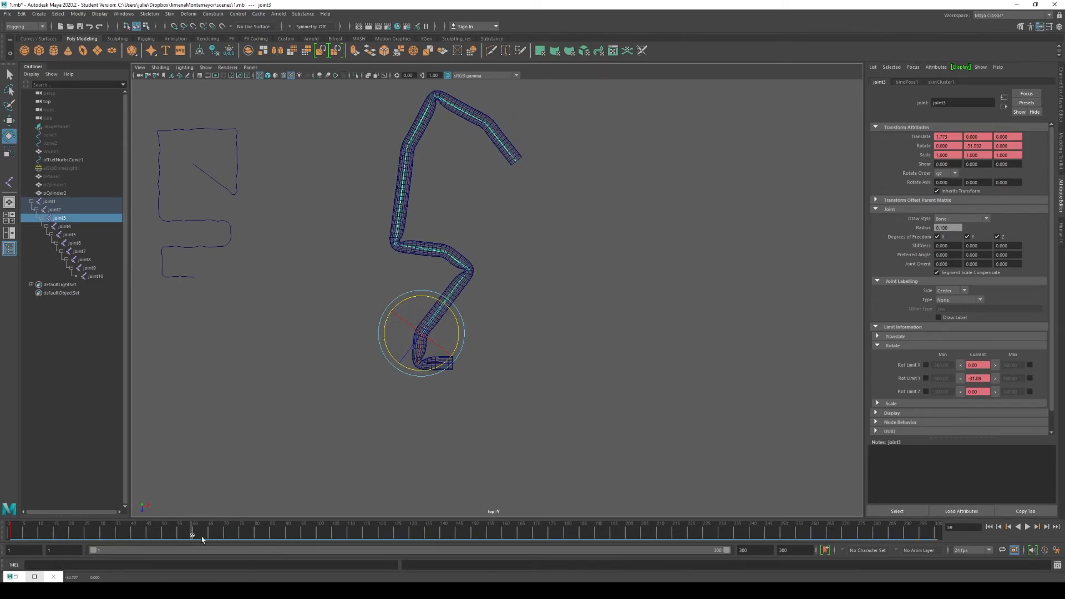
{"action": "key", "text": "s"}
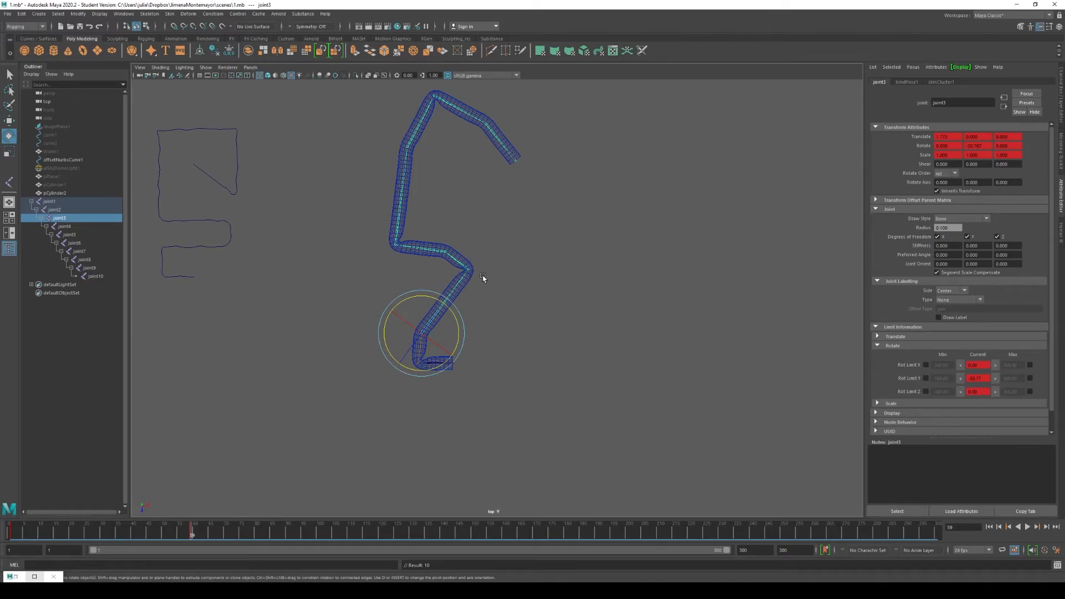
- At frame 97, rotate joint4 around Y until its bend is nearly straight, and key it
{"action": "left_click_drag", "start_coordinate": [191, 537], "coordinate": [308, 549]}
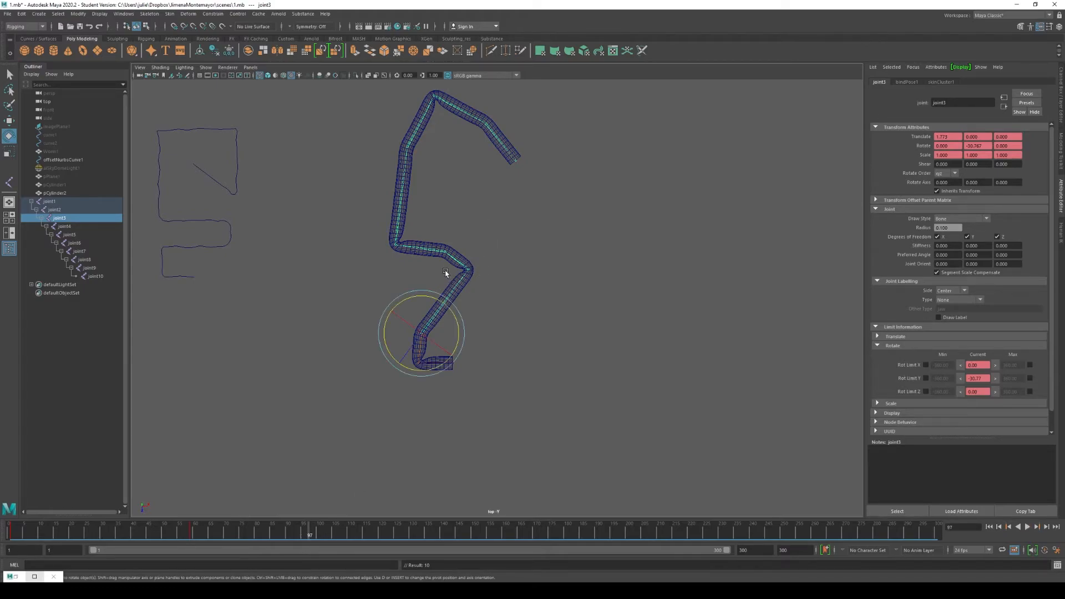
{"action": "left_click_drag", "start_coordinate": [497, 277], "coordinate": [526, 323]}
{"action": "left_click", "coordinate": [469, 272]}
{"action": "key", "text": "s"}
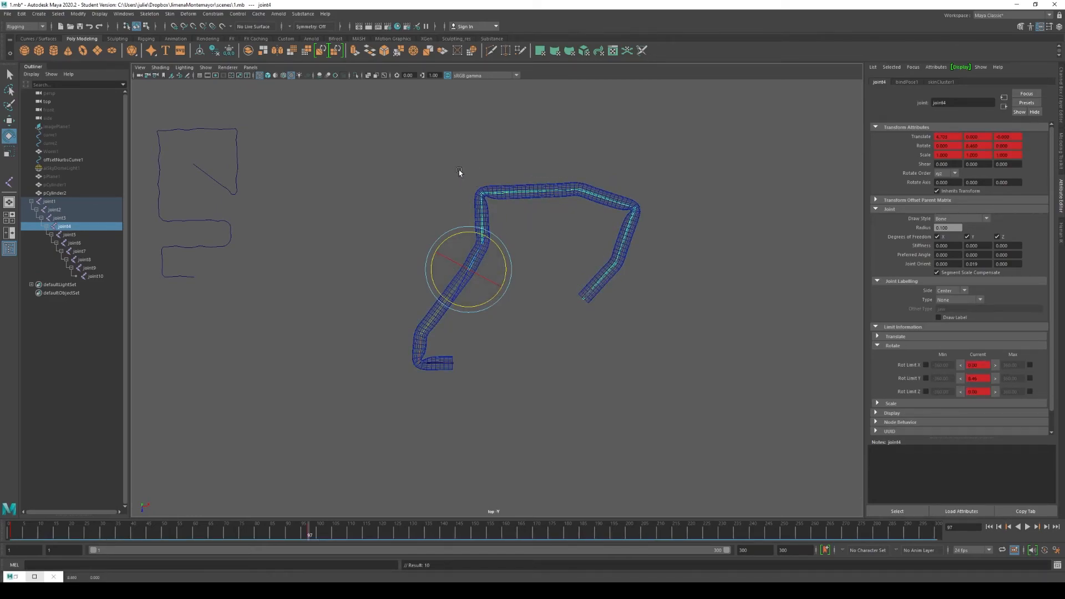
- Rotate joint8 to about -17° around Y to extend the worm's end, and key it at frame 97
{"action": "left_click", "coordinate": [635, 210]}
{"action": "left_click_drag", "start_coordinate": [610, 232], "coordinate": [650, 245]}
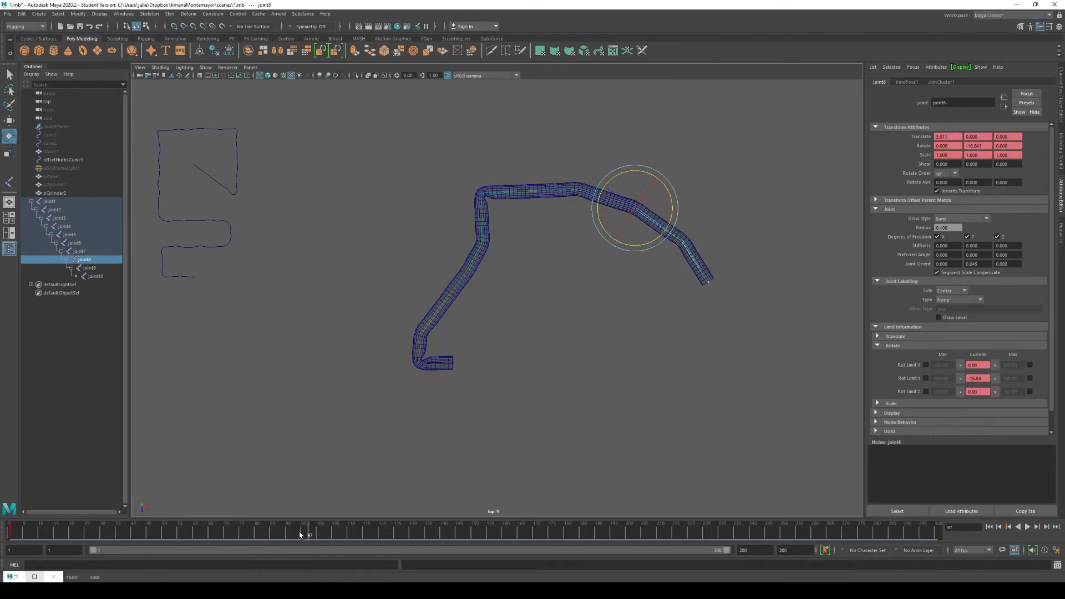
{"action": "key", "text": "s"}
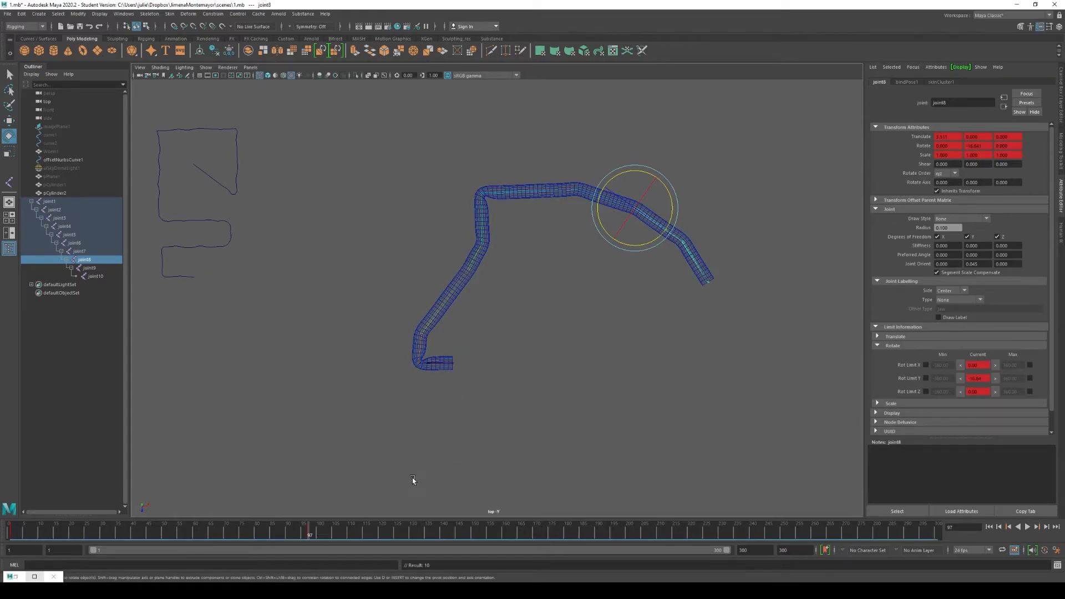
- At frame 125, rotate joint6 to about -46° around Y to open its bend, and key it
{"action": "left_click_drag", "start_coordinate": [311, 531], "coordinate": [395, 561]}
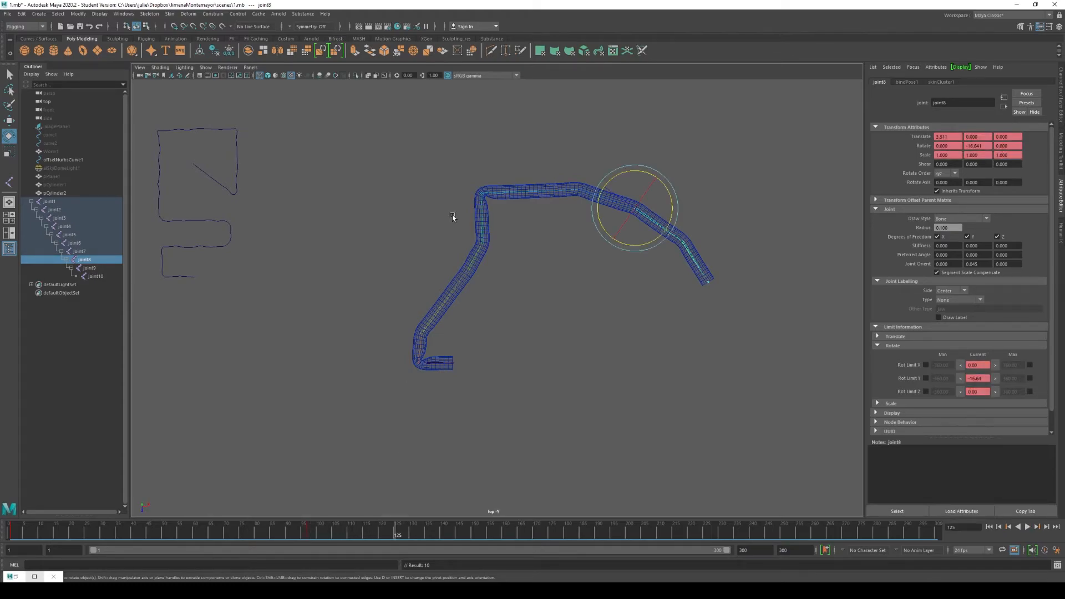
{"action": "left_click_drag", "start_coordinate": [463, 177], "coordinate": [508, 216]}
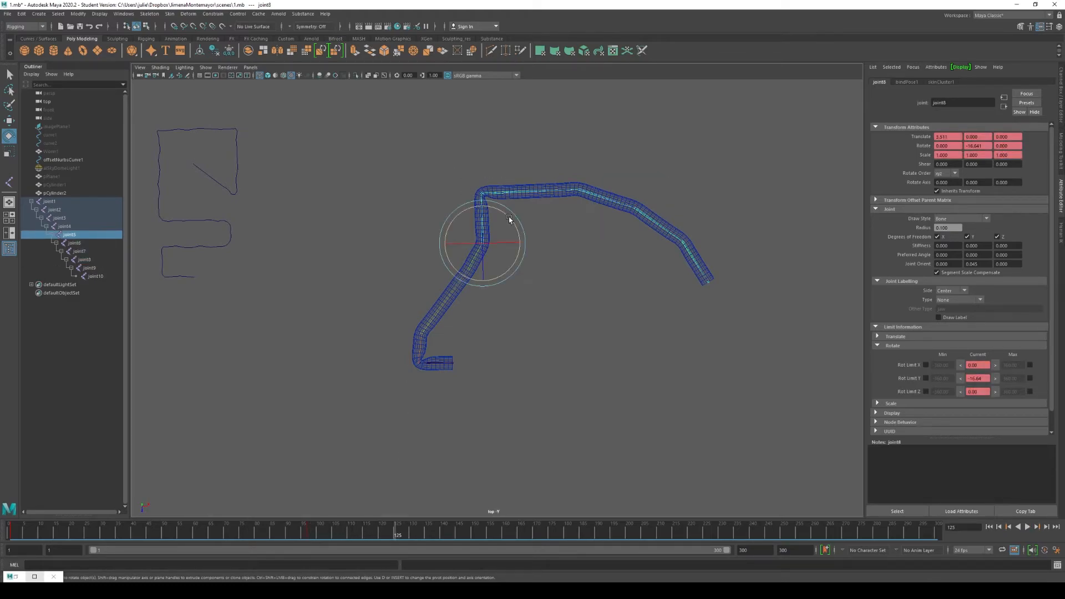
{"action": "left_click", "coordinate": [482, 195]}
{"action": "left_click_drag", "start_coordinate": [477, 230], "coordinate": [481, 234]}
{"action": "left_click_drag", "start_coordinate": [483, 233], "coordinate": [486, 234]}
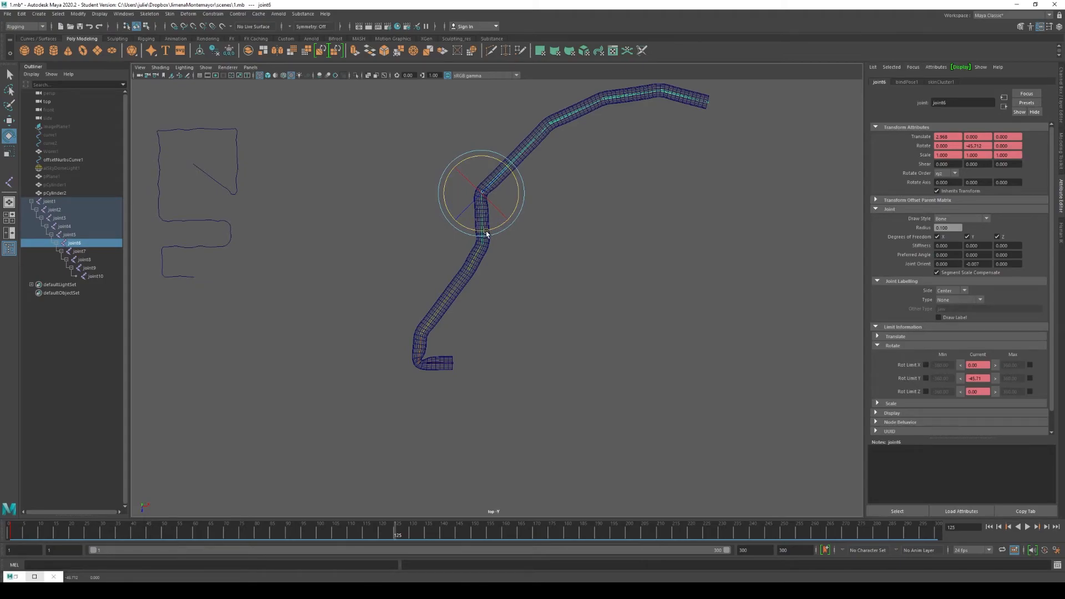
{"action": "key", "text": "s"}
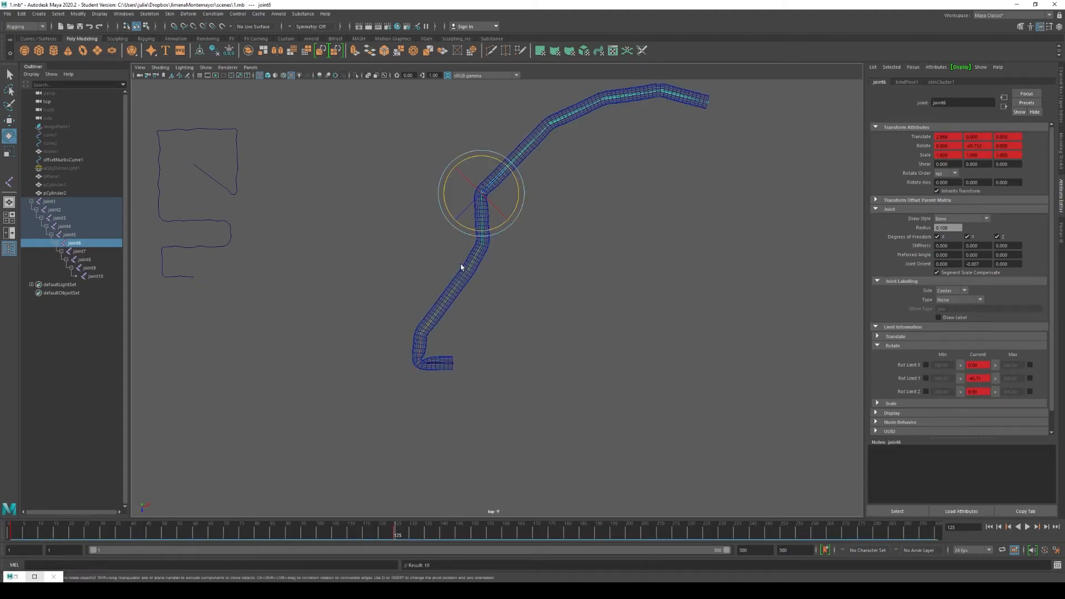
- Rotate joint2 to about 13° around Y at frame 174 to swing the worm's body over, and key it
{"action": "left_click", "coordinate": [420, 365]}
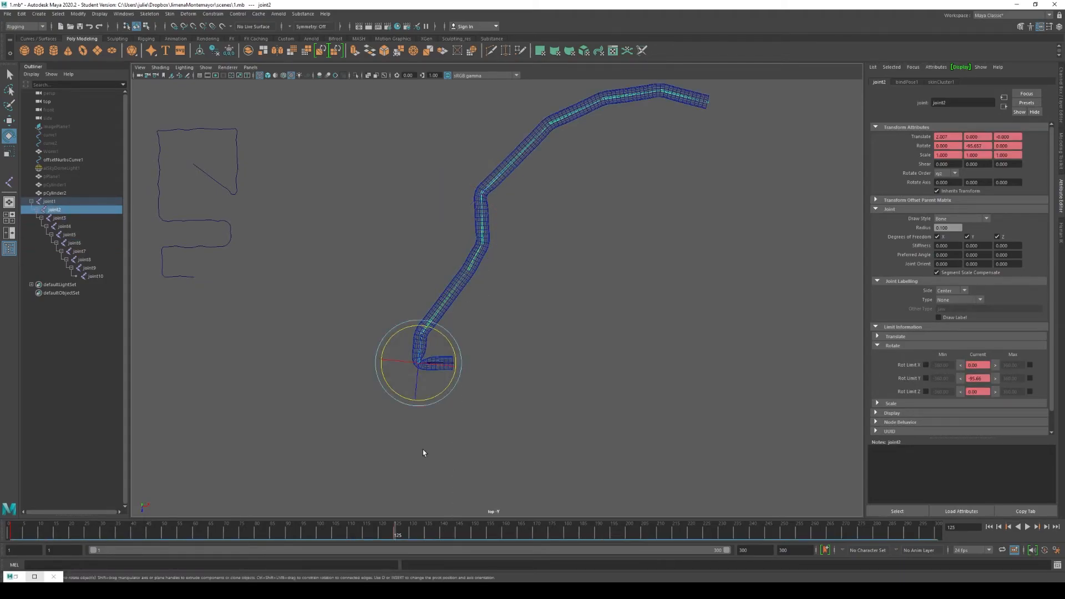
{"action": "left_click_drag", "start_coordinate": [397, 536], "coordinate": [475, 536]}
{"action": "left_click_drag", "start_coordinate": [434, 410], "coordinate": [440, 336]}
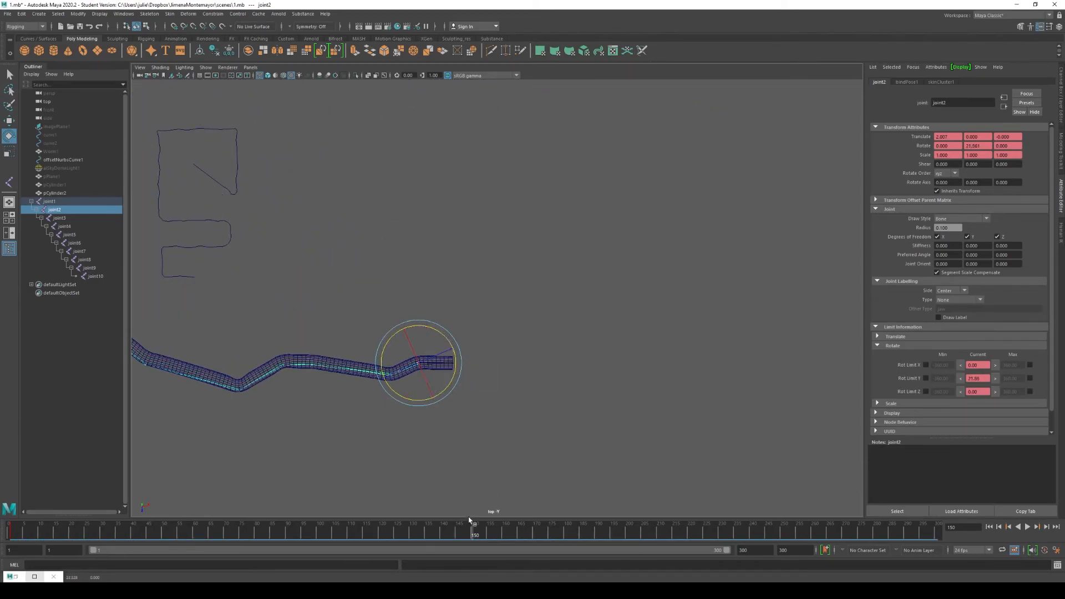
{"action": "left_click_drag", "start_coordinate": [474, 538], "coordinate": [548, 542]}
{"action": "left_click_drag", "start_coordinate": [388, 346], "coordinate": [402, 437]}
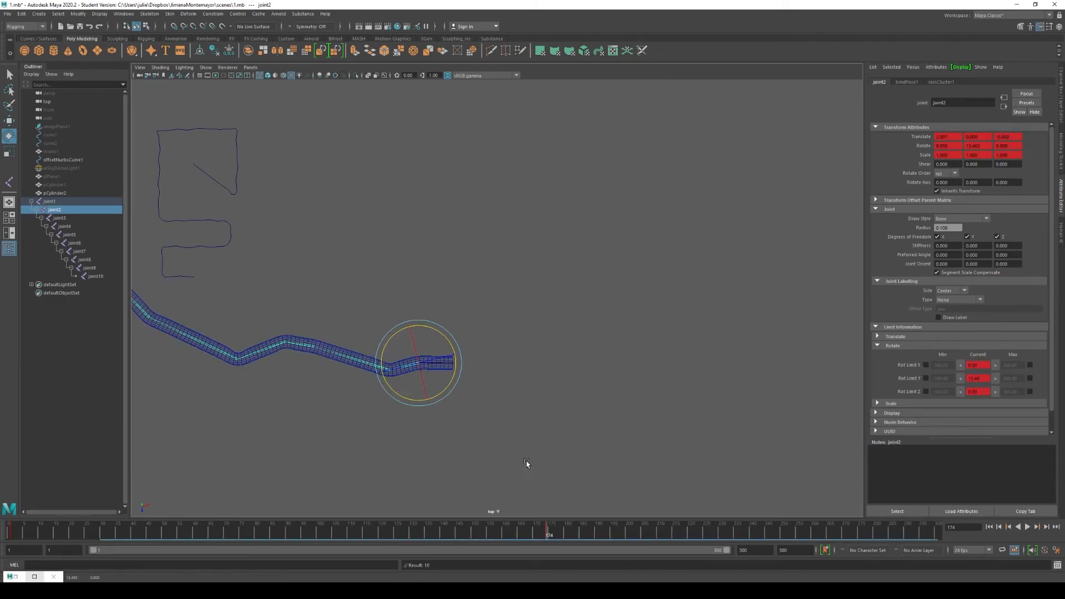
{"action": "key", "text": "a"}
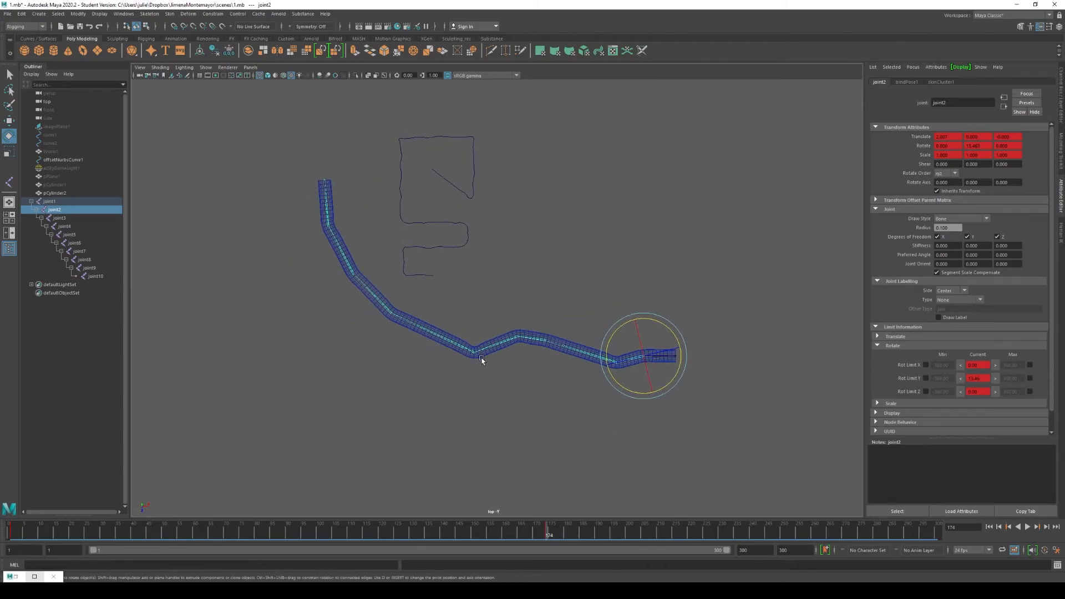
- At frame 209, rotate joint6 to about -21° around Y to lower the worm's far end, and key it
{"action": "mouse_move", "coordinate": [546, 537]}
{"action": "left_mouse_down"}
{"action": "mouse_move", "coordinate": [440, 533]}
{"action": "mouse_move", "coordinate": [161, 405]}
{"action": "mouse_move", "coordinate": [1, 292]}
{"action": "mouse_move", "coordinate": [466, 434]}
{"action": "mouse_move", "coordinate": [652, 434]}
{"action": "mouse_move", "coordinate": [540, 442]}
{"action": "mouse_move", "coordinate": [655, 462]}
{"action": "left_mouse_up"}
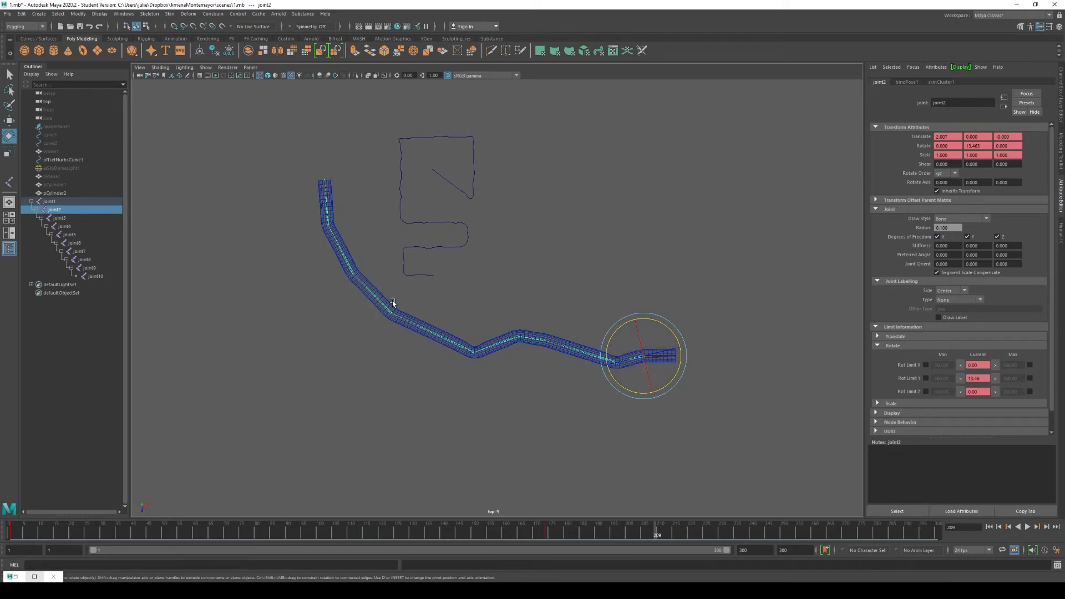
{"action": "key", "text": "Down"}
{"action": "key", "text": "Down"}
{"action": "key", "text": "Down"}
{"action": "key", "text": "Down"}
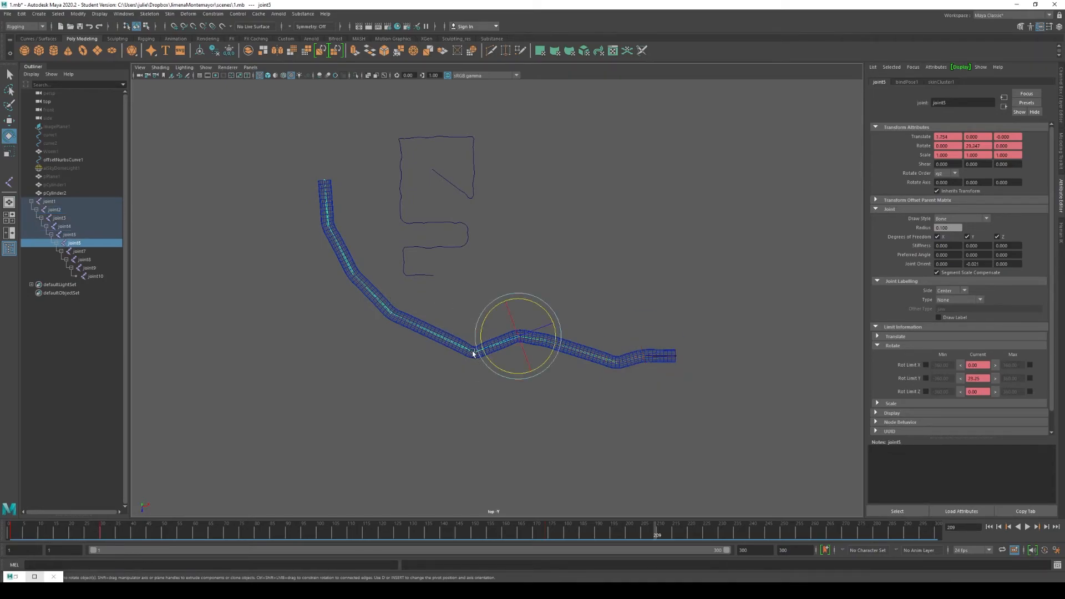
{"action": "left_click_drag", "start_coordinate": [442, 375], "coordinate": [455, 382]}
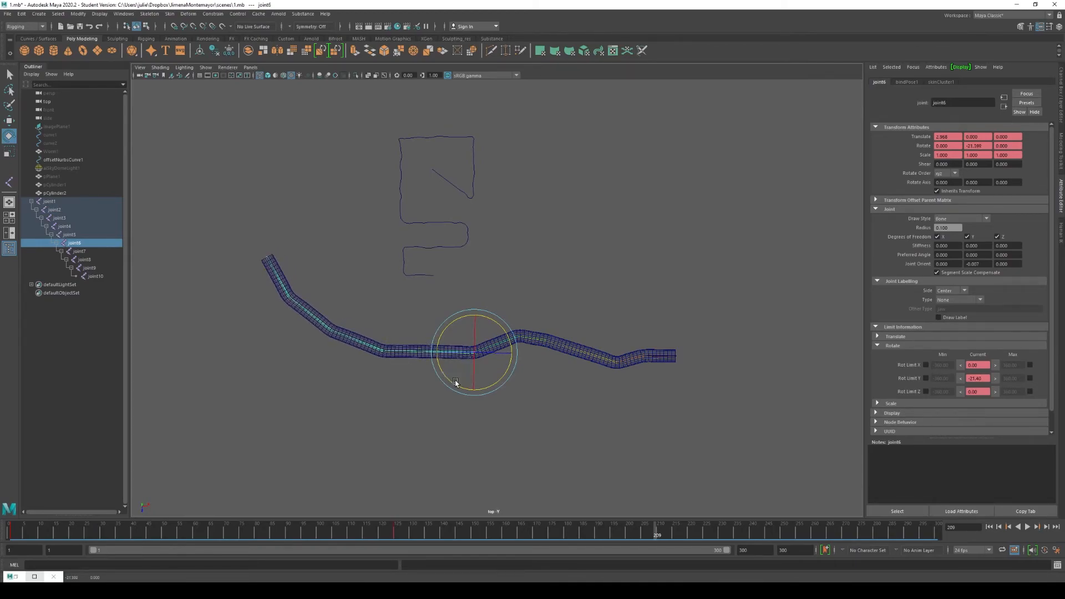
{"action": "key", "text": "s"}
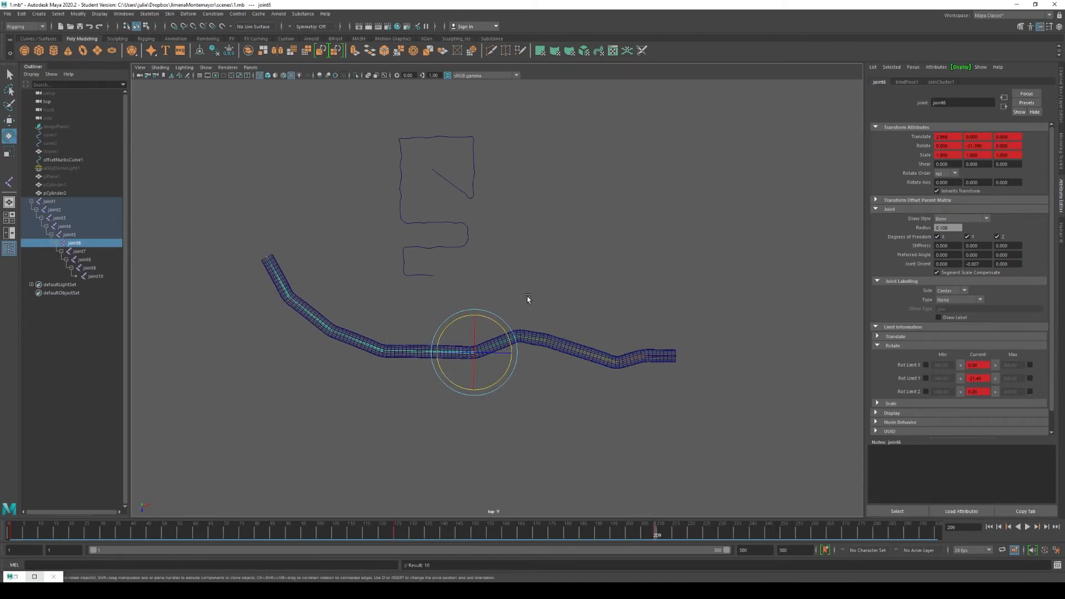
- Rotate joint8 around Y until its bend is nearly straight, and key it at frame 209
{"action": "left_click_drag", "start_coordinate": [325, 300], "coordinate": [302, 353]}
{"action": "left_click", "coordinate": [330, 335]}
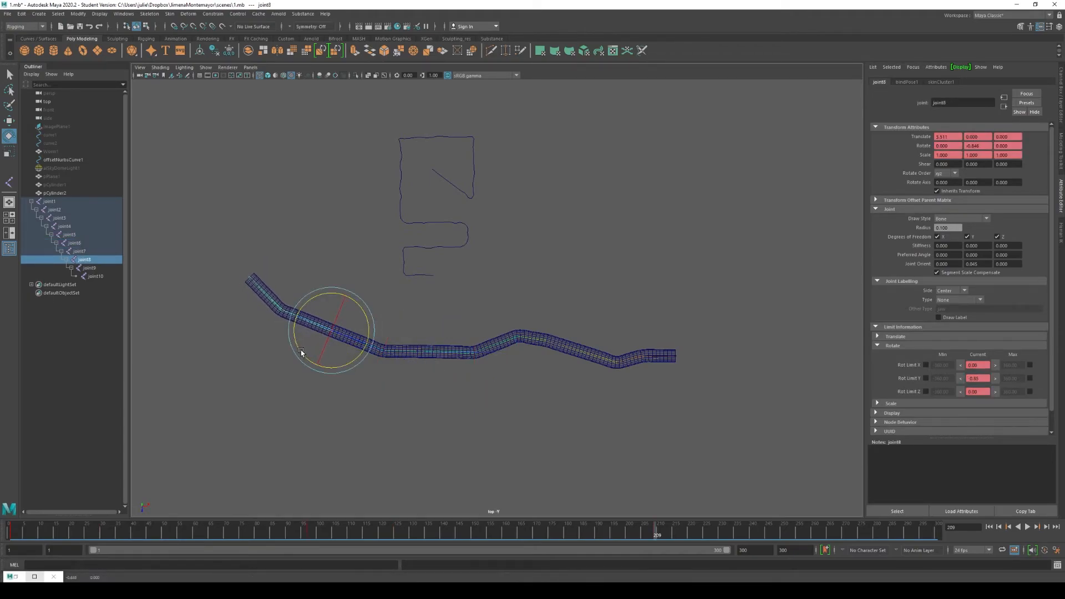
{"action": "key", "text": "s"}
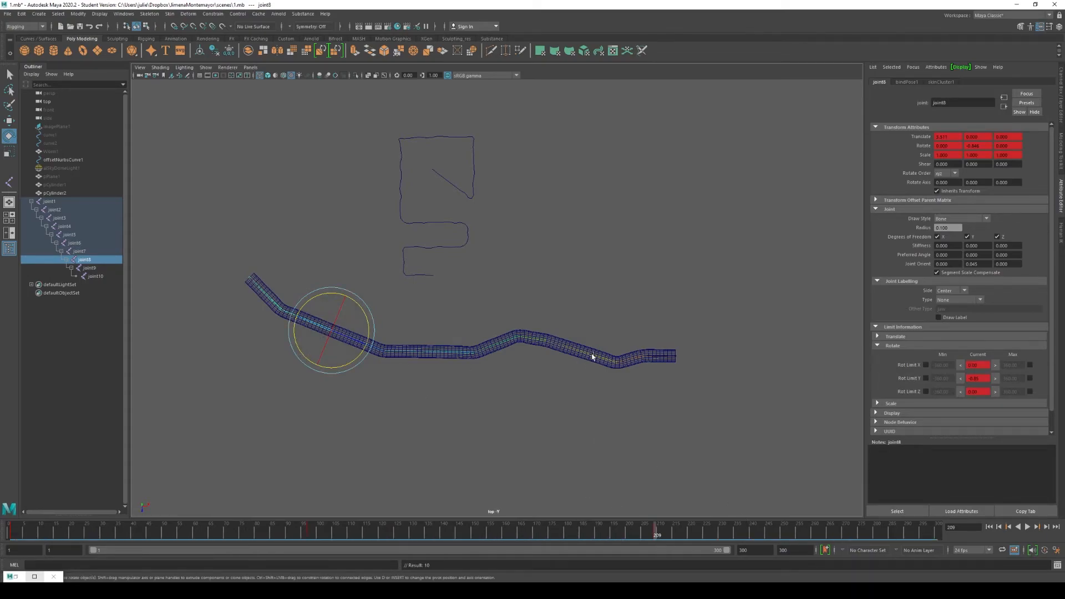
- Try rotating joint6 to about -18.5° around Y and adjusting the neighbouring bend at joint5, without keying them
{"action": "left_click", "coordinate": [475, 355]}
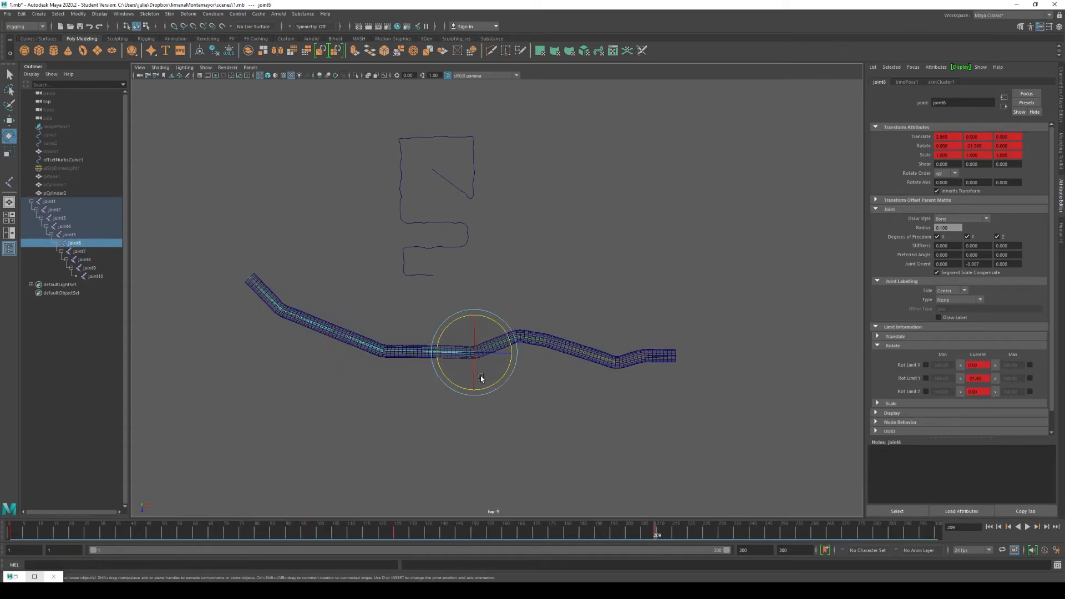
{"action": "left_click_drag", "start_coordinate": [445, 372], "coordinate": [443, 367]}
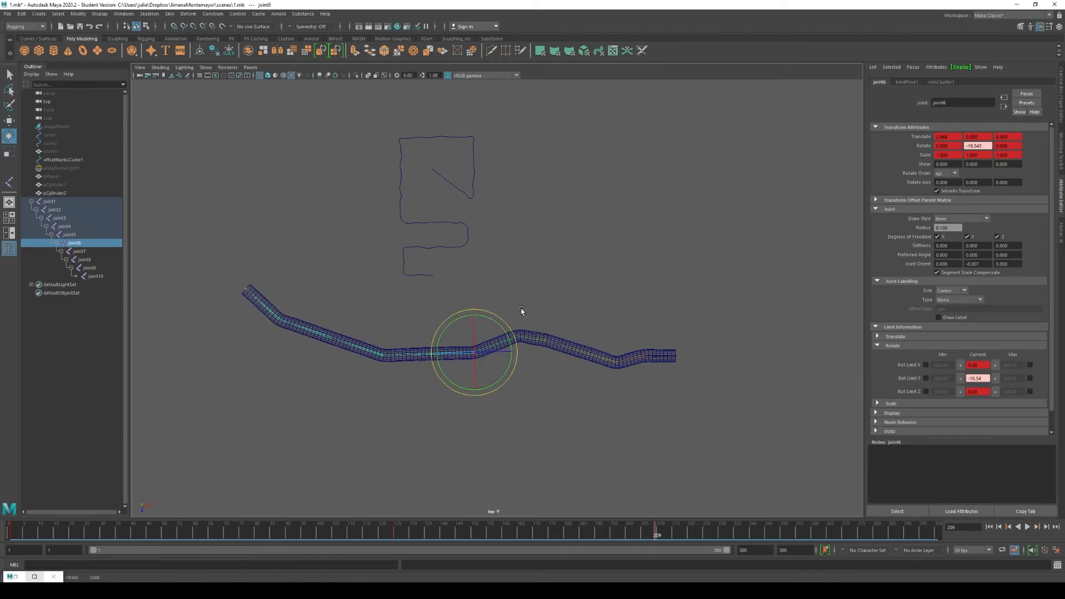
{"action": "left_click", "coordinate": [500, 348]}
{"action": "left_click_drag", "start_coordinate": [509, 349], "coordinate": [507, 344]}
- Rotate joint3 to about -22° around Y to lower the worm's body, and key it at frame 209
{"action": "left_click", "coordinate": [619, 360]}
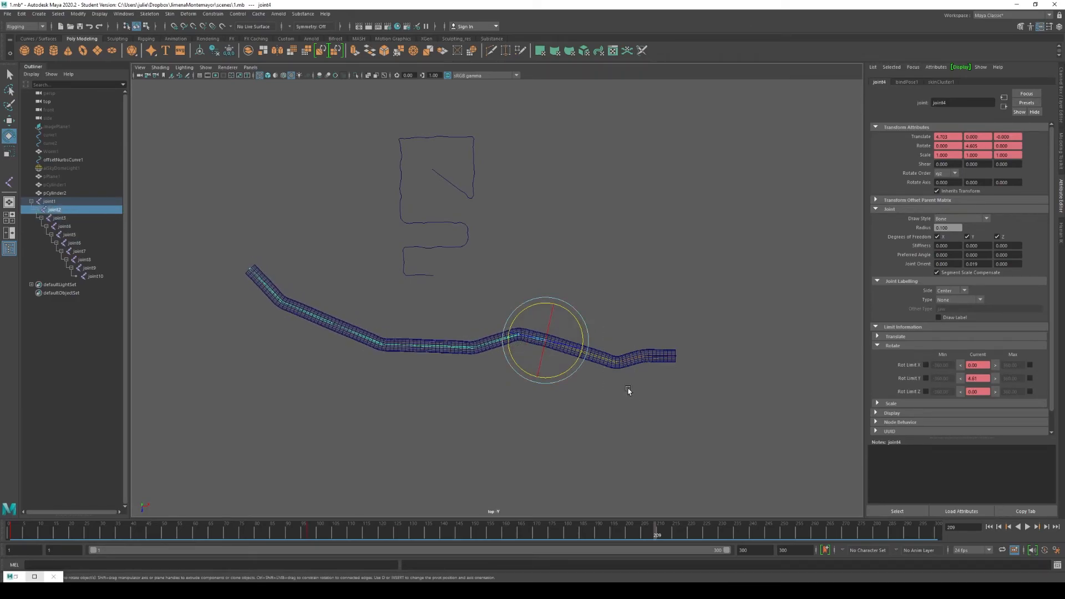
{"action": "left_click", "coordinate": [615, 357]}
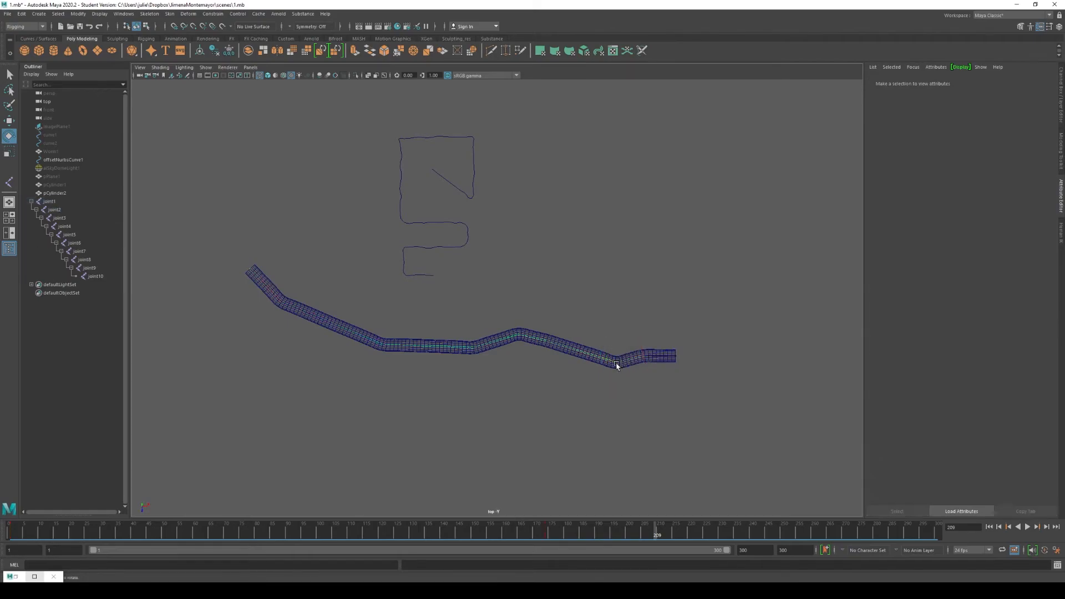
{"action": "left_click", "coordinate": [617, 365]}
{"action": "mouse_move", "coordinate": [580, 370]}
{"action": "left_mouse_down"}
{"action": "mouse_move", "coordinate": [585, 379]}
{"action": "mouse_move", "coordinate": [582, 371]}
{"action": "left_mouse_up"}
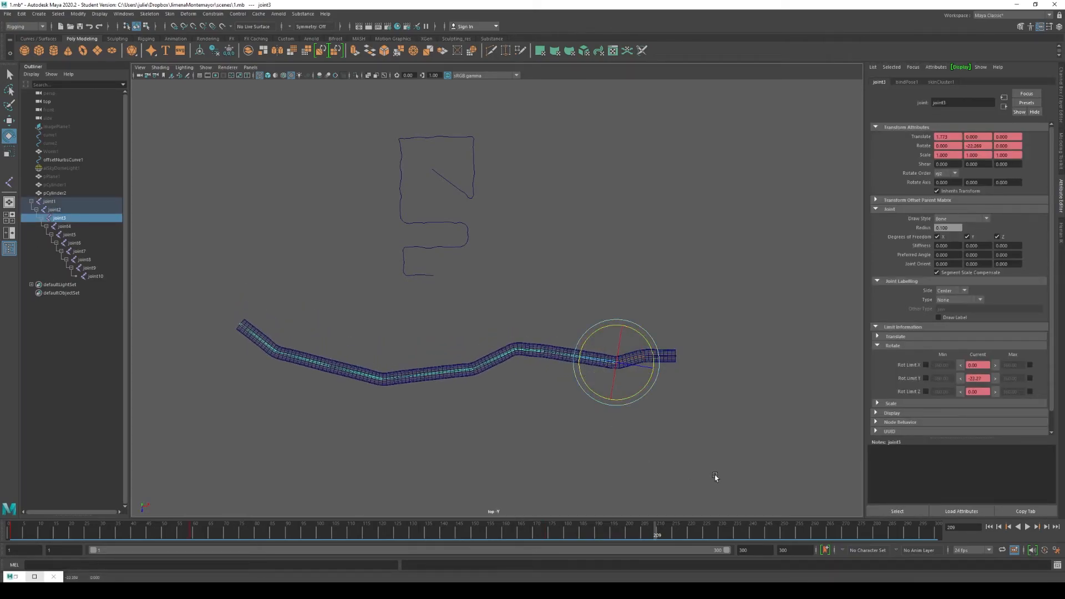
{"action": "key", "text": "s"}
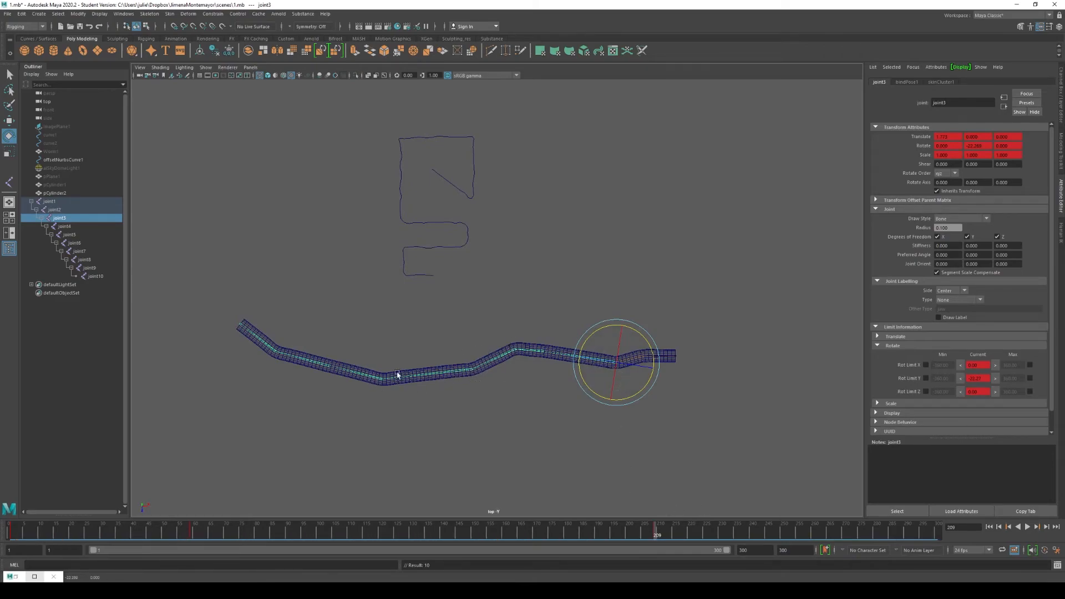
- Rotate joint9 around Y to nearly straighten the worm's end segment, and key it at frame 209
{"action": "left_click", "coordinate": [273, 355]}
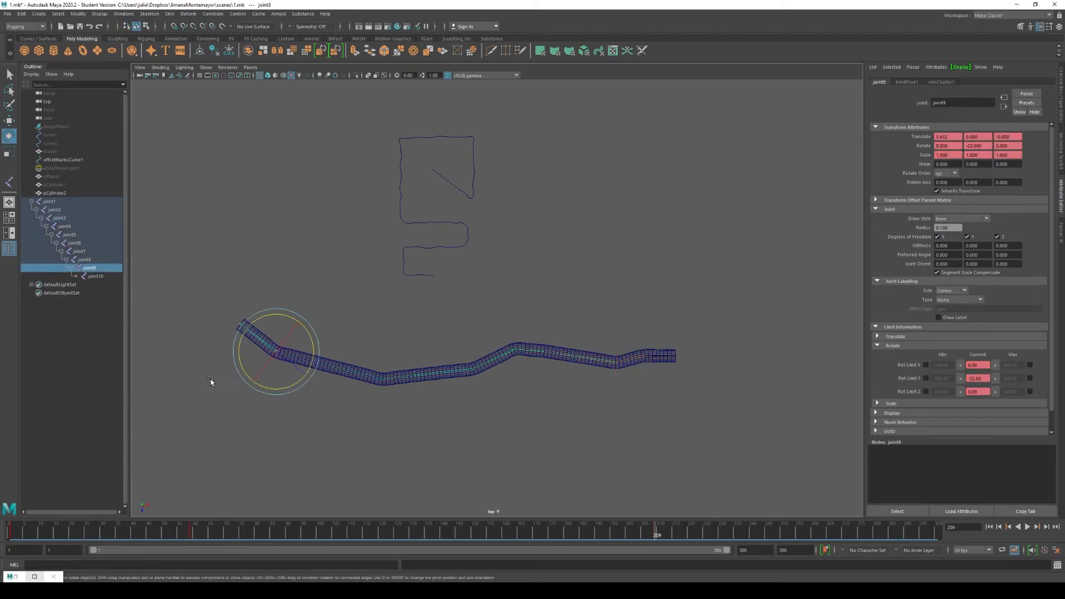
{"action": "left_click_drag", "start_coordinate": [242, 364], "coordinate": [247, 375]}
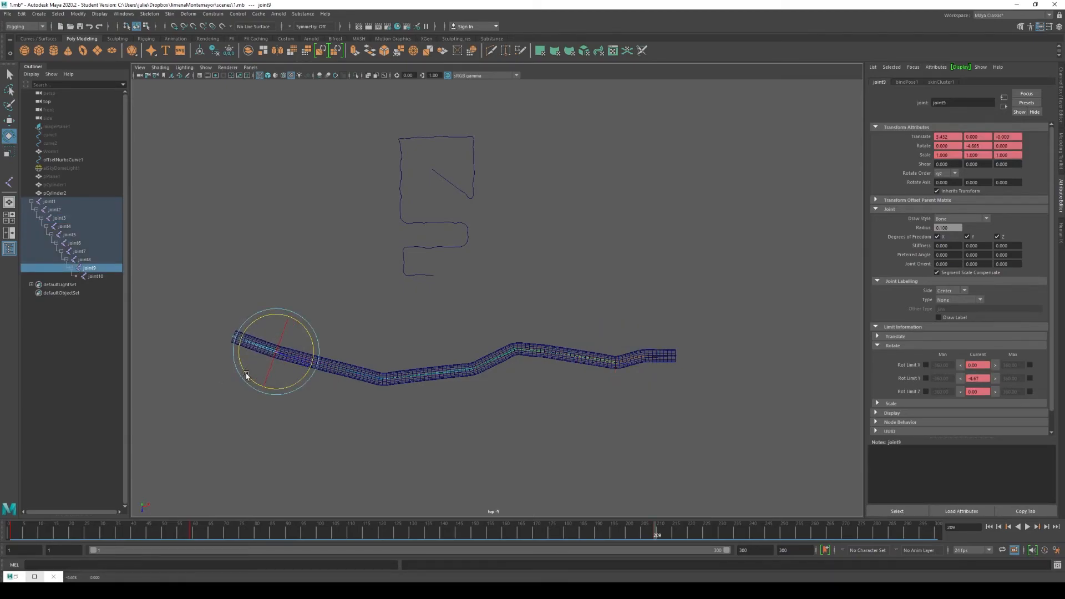
{"action": "key", "text": "s"}
- At frame 240, rotate joint1 slightly around Y, move it along X to about 14.2, and key it
{"action": "mouse_move", "coordinate": [658, 534]}
{"action": "left_mouse_down"}
{"action": "mouse_move", "coordinate": [510, 509]}
{"action": "mouse_move", "coordinate": [210, 418]}
{"action": "mouse_move", "coordinate": [85, 397]}
{"action": "mouse_move", "coordinate": [8, 416]}
{"action": "mouse_move", "coordinate": [231, 471]}
{"action": "mouse_move", "coordinate": [497, 504]}
{"action": "mouse_move", "coordinate": [629, 503]}
{"action": "mouse_move", "coordinate": [753, 544]}
{"action": "left_mouse_up"}
{"action": "left_click_drag", "start_coordinate": [663, 321], "coordinate": [639, 360]}
{"action": "key", "text": "w"}
{"action": "mouse_move", "coordinate": [704, 358]}
{"action": "left_mouse_down"}
{"action": "mouse_move", "coordinate": [668, 359]}
{"action": "mouse_move", "coordinate": [703, 360]}
{"action": "mouse_move", "coordinate": [692, 361]}
{"action": "left_mouse_up"}
{"action": "key", "text": "ctrl+z"}
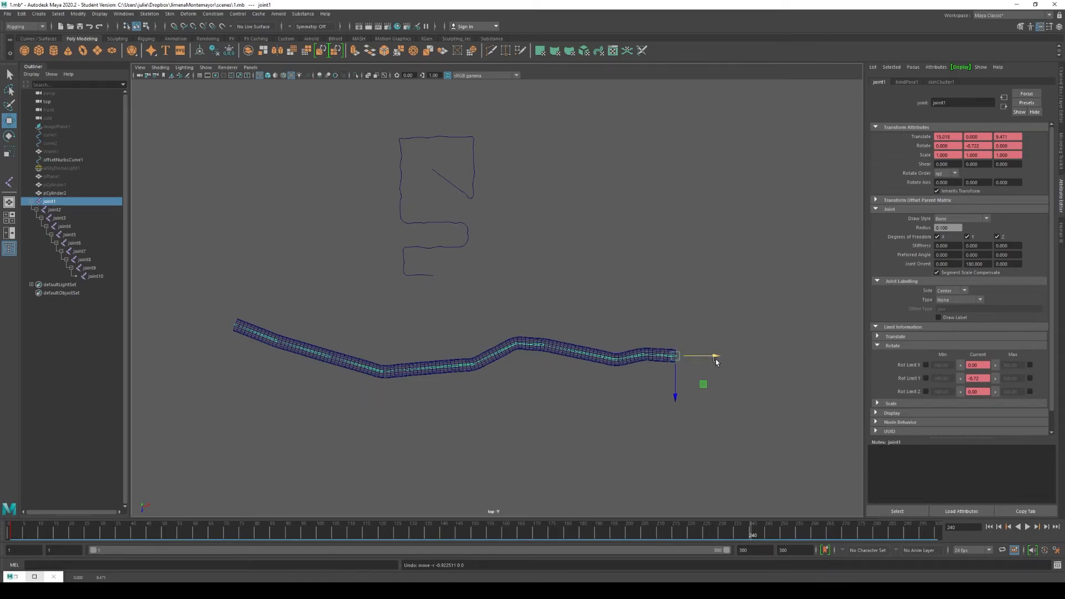
{"action": "left_click_drag", "start_coordinate": [714, 360], "coordinate": [704, 364]}
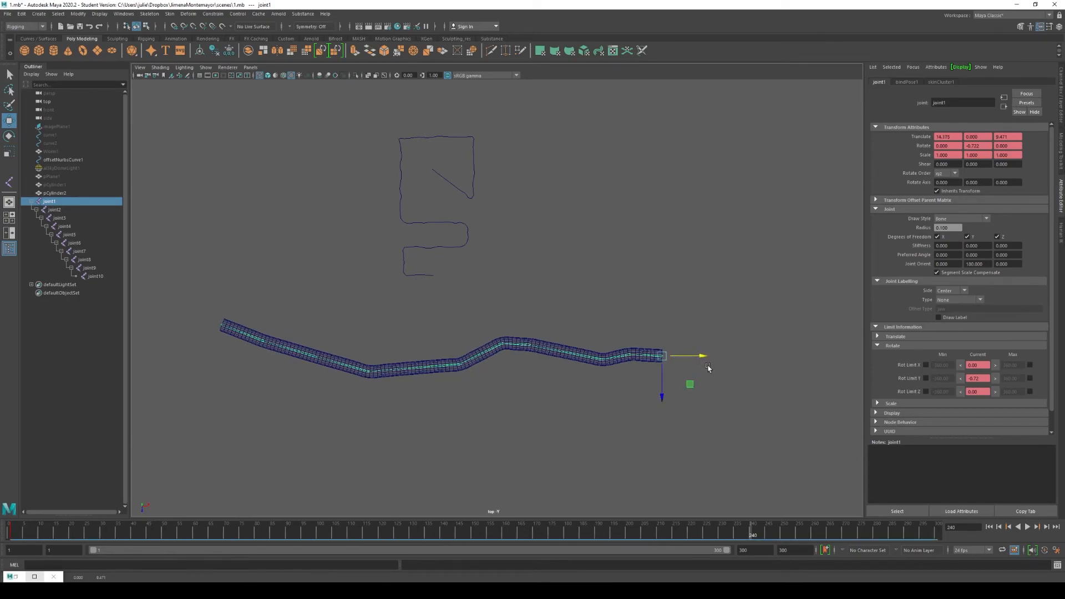
{"action": "key", "text": "s"}
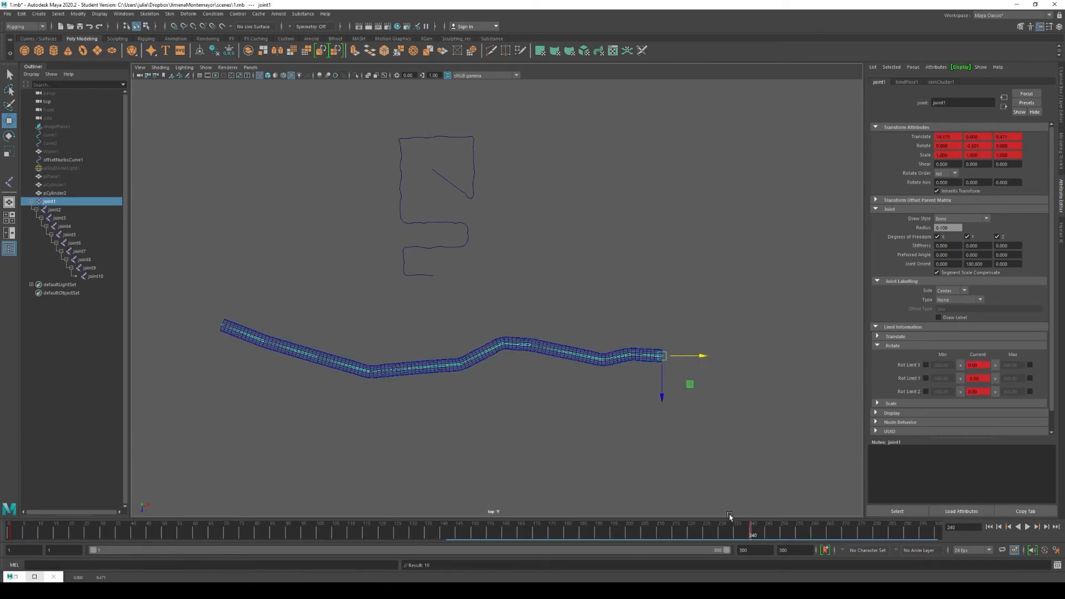
- At frame 300, rotate joint2 to about 1.7° around Y to flatten its bend
{"action": "left_click_drag", "start_coordinate": [750, 532], "coordinate": [799, 529]}
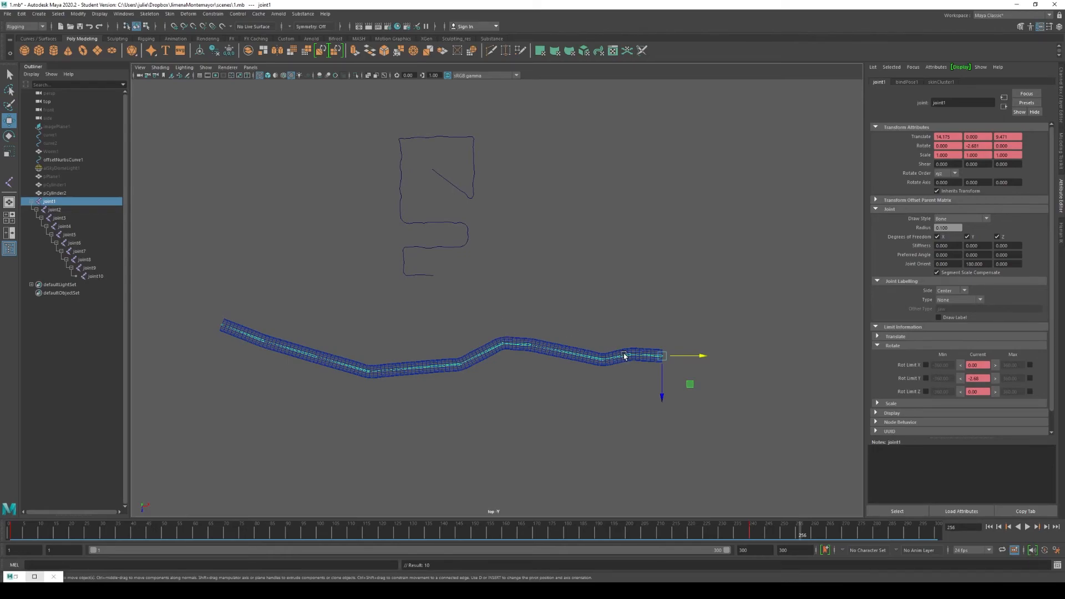
{"action": "left_click_drag", "start_coordinate": [806, 540], "coordinate": [938, 532]}
{"action": "left_click", "coordinate": [630, 358]}
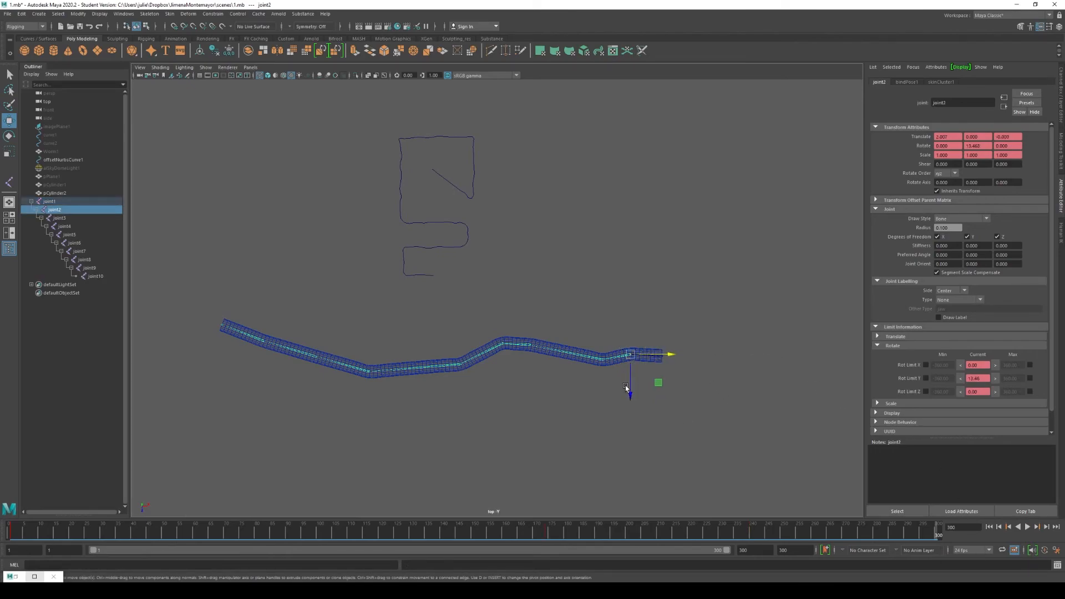
{"action": "key", "text": "e"}
{"action": "left_click_drag", "start_coordinate": [599, 371], "coordinate": [599, 363]}
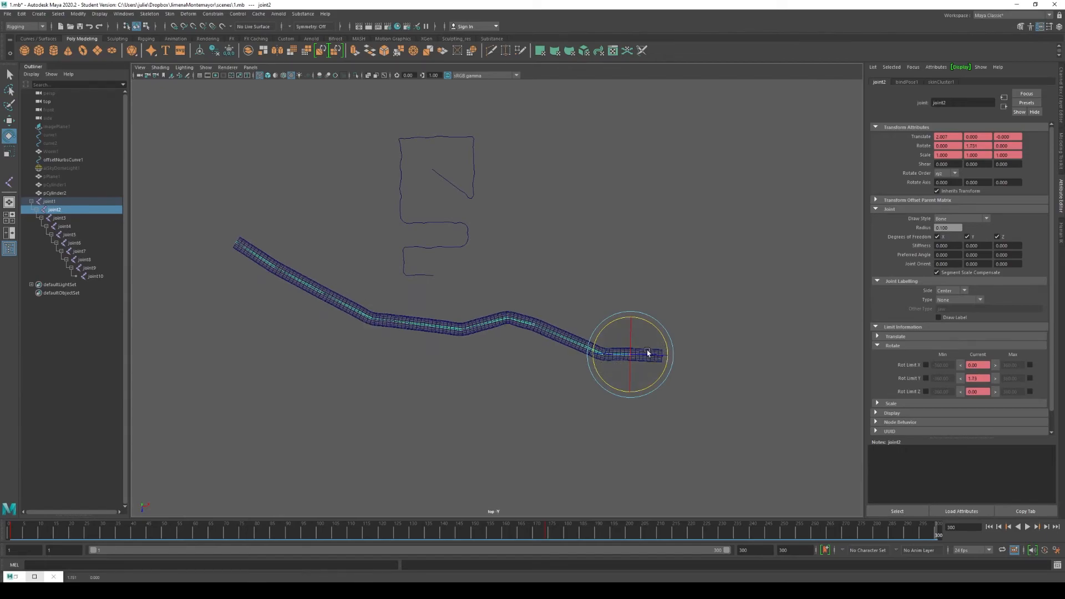
- Rotate root joint1 to about -2.2° around Y and key it at frame 300
{"action": "left_click", "coordinate": [50, 203]}
{"action": "left_click_drag", "start_coordinate": [628, 379], "coordinate": [613, 373]}
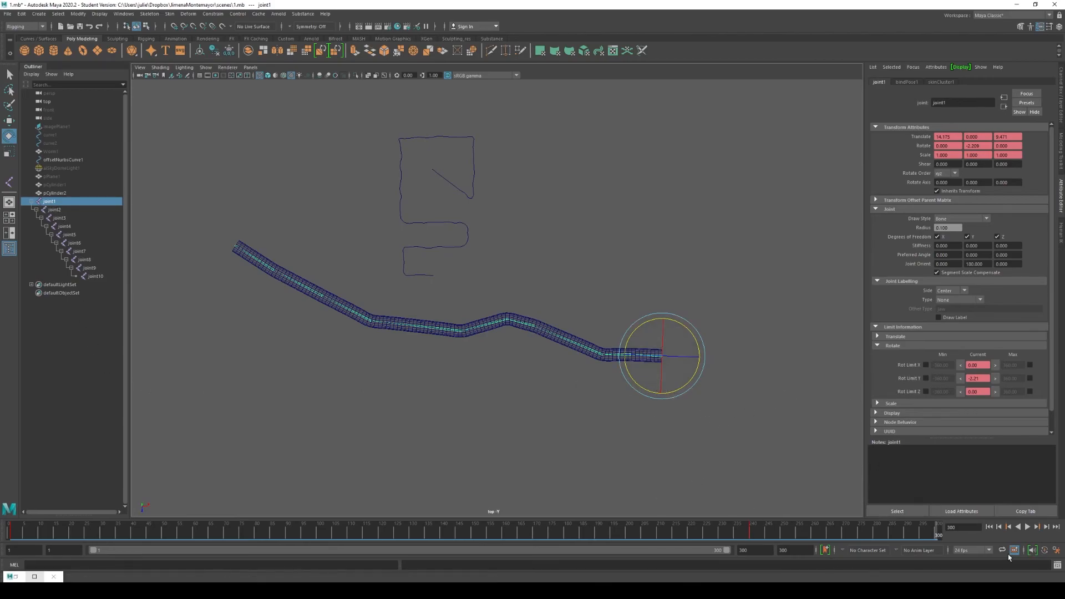
{"action": "key", "text": "s"}
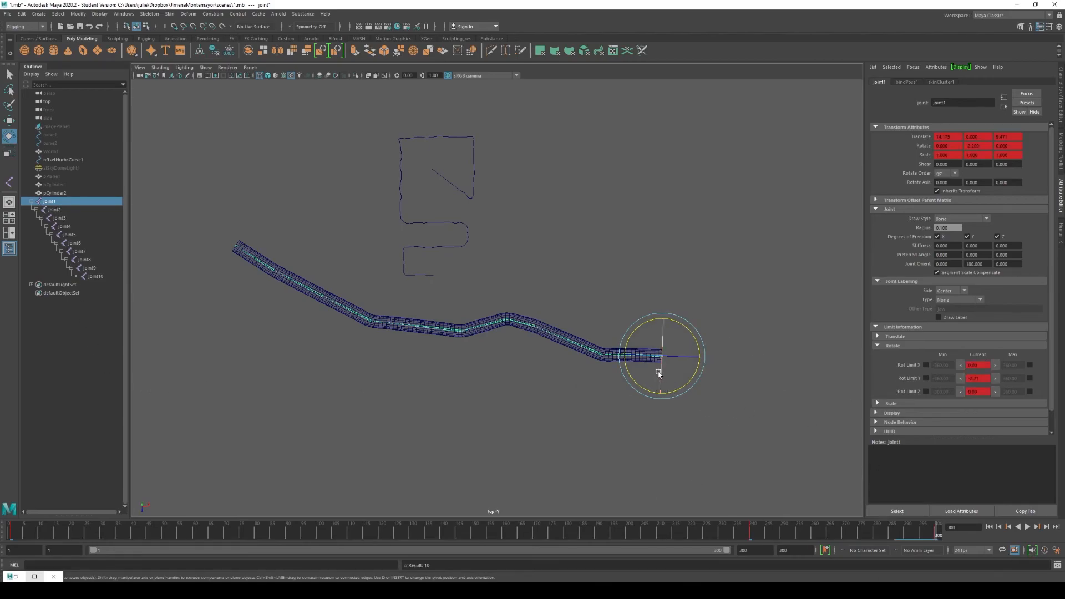
- Rotate joint3 around Y until the worm is nearly straight between joint1 and joint4
{"action": "left_click", "coordinate": [55, 209]}
{"action": "left_click_drag", "start_coordinate": [607, 382], "coordinate": [569, 378]}
{"action": "key", "text": "Down"}
- Rotate joint5 to about 4° around Y to straighten its bend, and key it at frame 300
{"action": "left_click", "coordinate": [66, 226]}
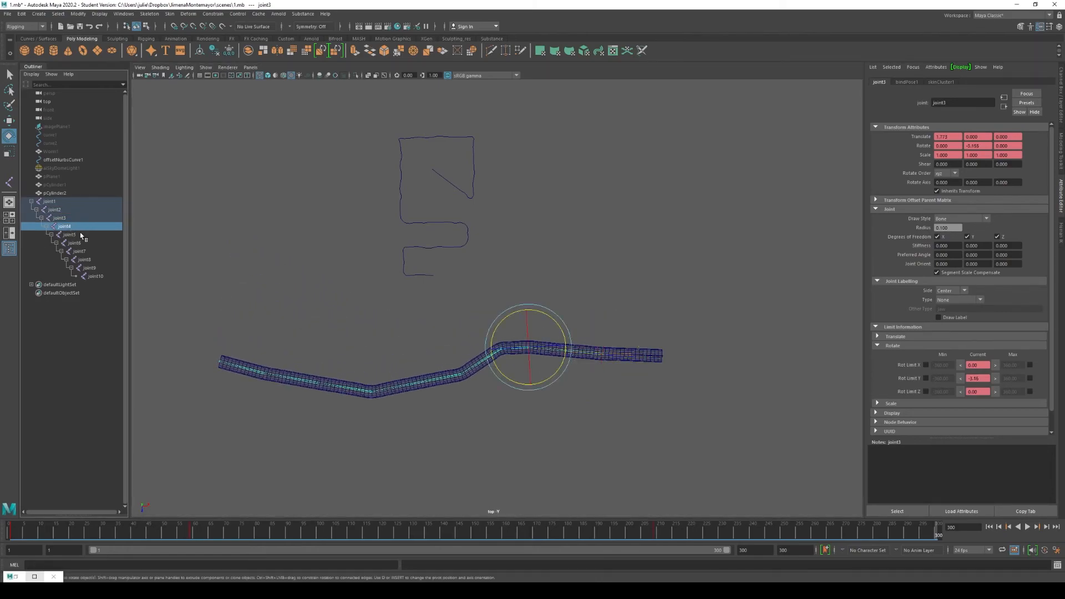
{"action": "left_click_drag", "start_coordinate": [498, 375], "coordinate": [468, 354]}
{"action": "left_click", "coordinate": [70, 236]}
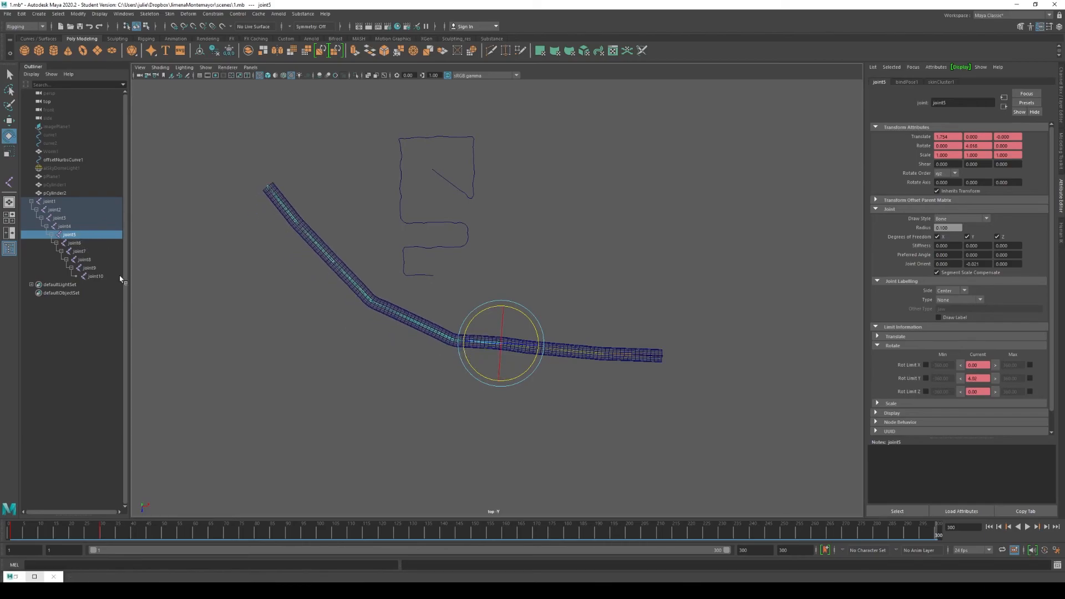
{"action": "key", "text": "s"}
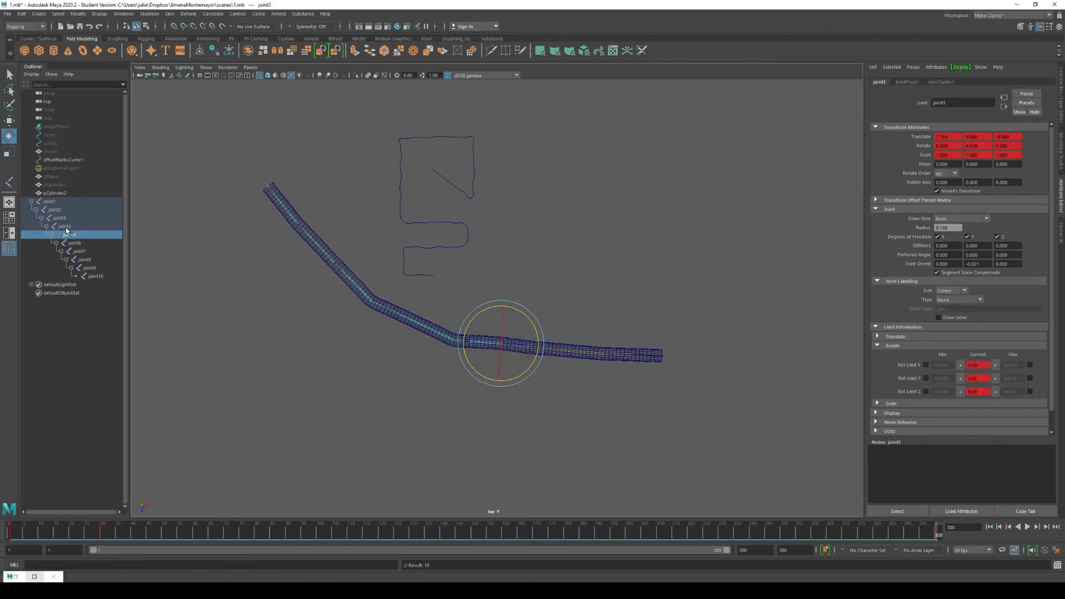
- Rotate joint6 around Y until its bend is nearly straight, and key it at frame 300
{"action": "left_click", "coordinate": [65, 226]}
{"action": "left_click", "coordinate": [68, 242]}
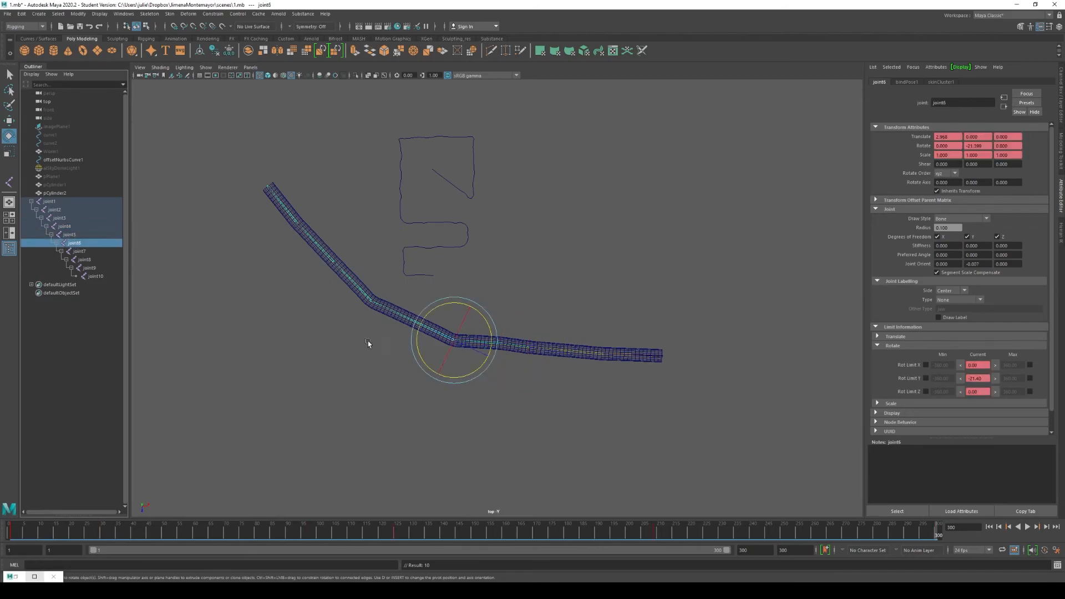
{"action": "left_click_drag", "start_coordinate": [427, 351], "coordinate": [424, 361]}
{"action": "key", "text": "s"}
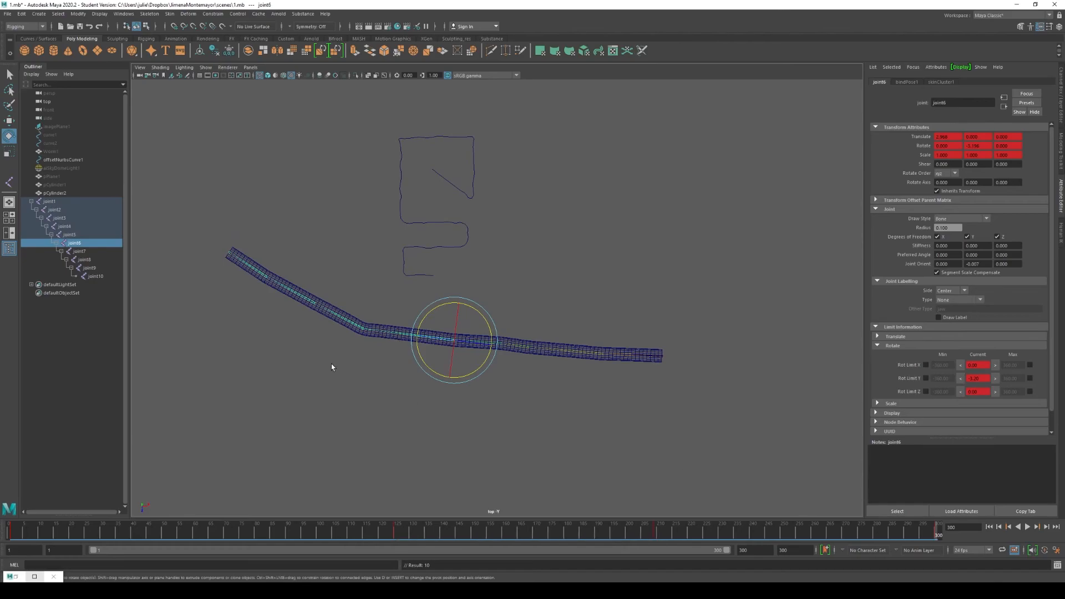
- Rotate joint7 to about 0° around Y to straighten its bend, and key it at frame 300
{"action": "left_click", "coordinate": [83, 252]}
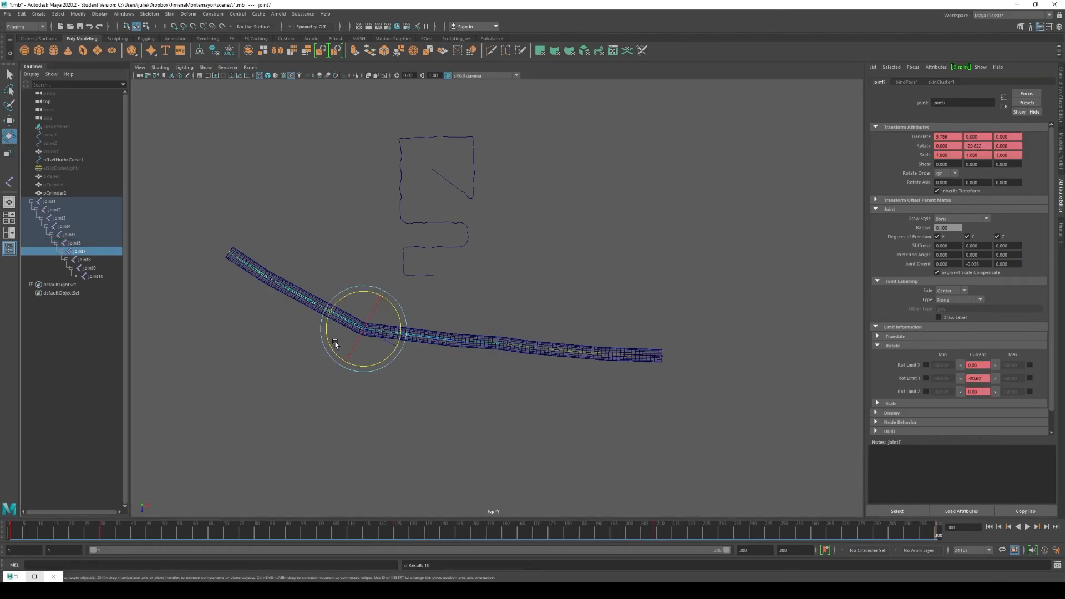
{"action": "left_click_drag", "start_coordinate": [330, 345], "coordinate": [339, 346]}
{"action": "key", "text": "s"}
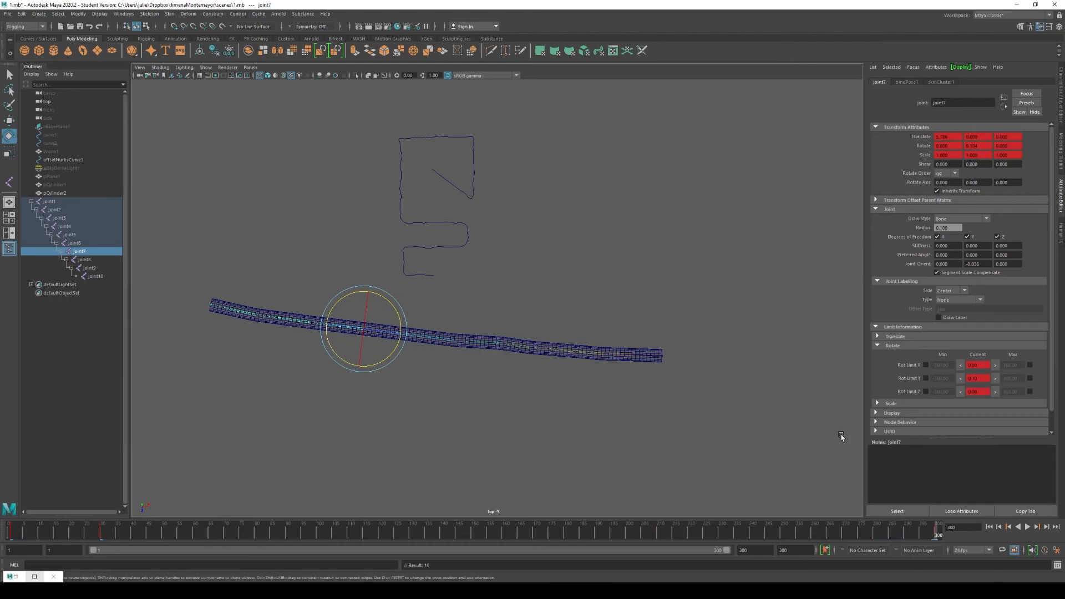
- Rotate joint9 to about 0.7° around Y to straighten the worm's tail end, and key it at frame 300
{"action": "key", "text": "Down"}
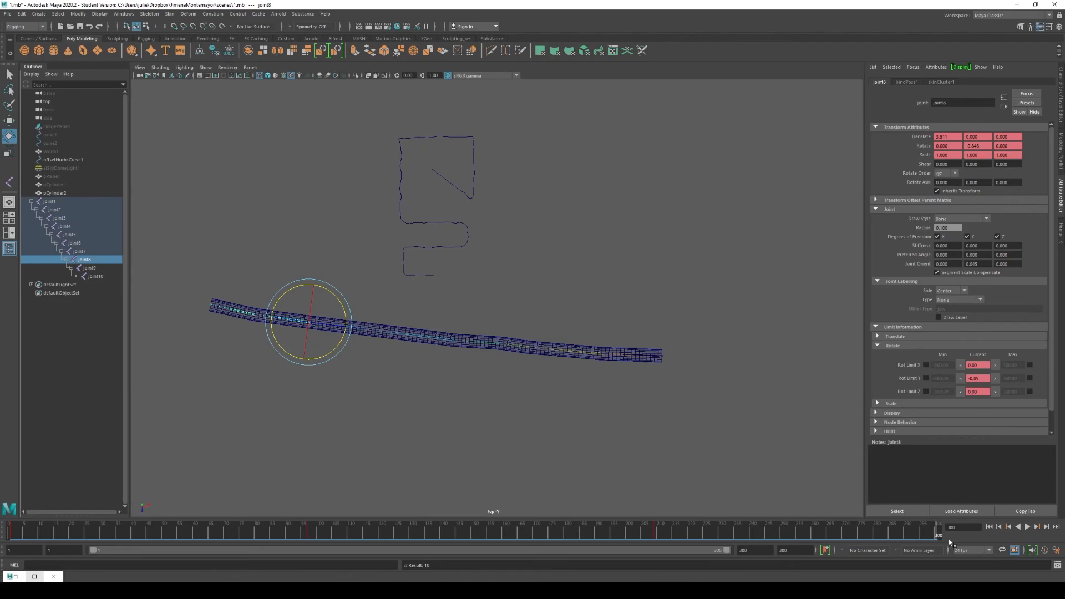
{"action": "left_click", "coordinate": [84, 268]}
{"action": "left_click_drag", "start_coordinate": [218, 331], "coordinate": [222, 334]}
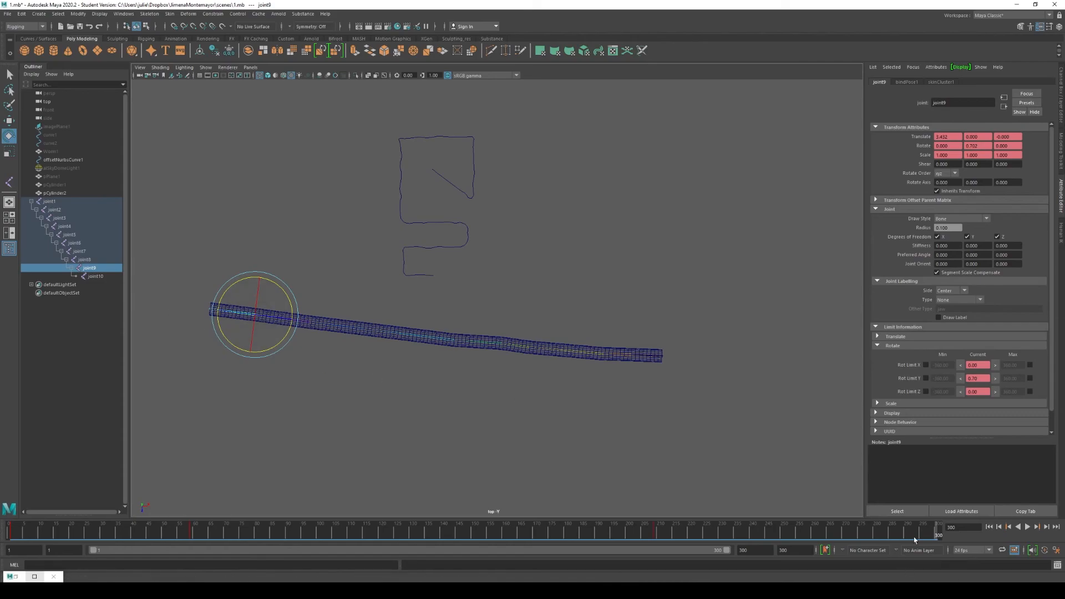
{"action": "key", "text": "s"}
- Select joint10 and play back the uncurling animation in the top view, stopping playback to check the motion
{"action": "left_click", "coordinate": [91, 277]}
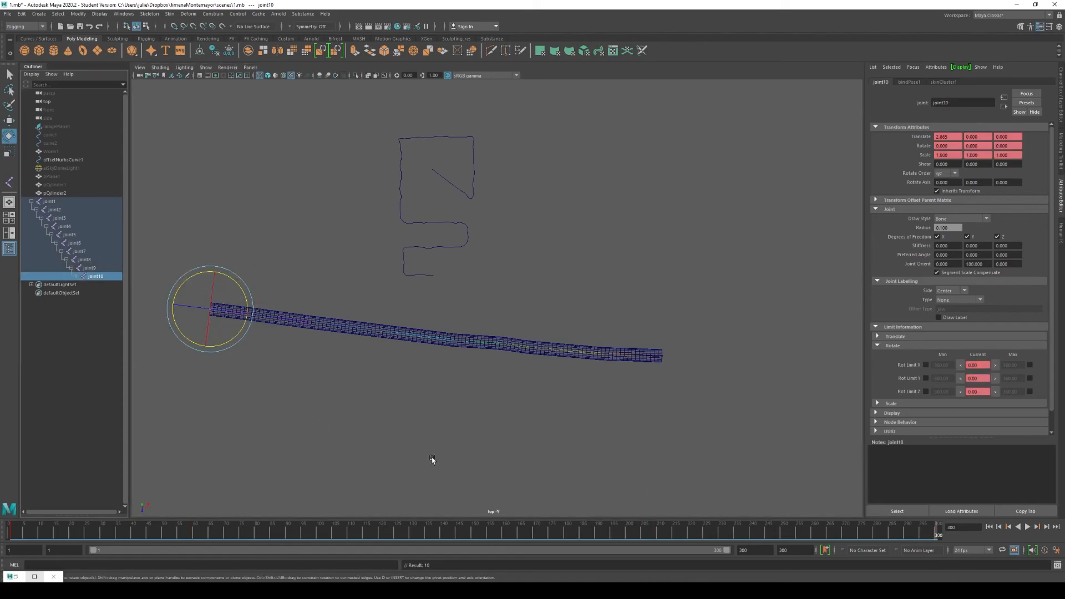
{"action": "key", "text": "alt+v"}
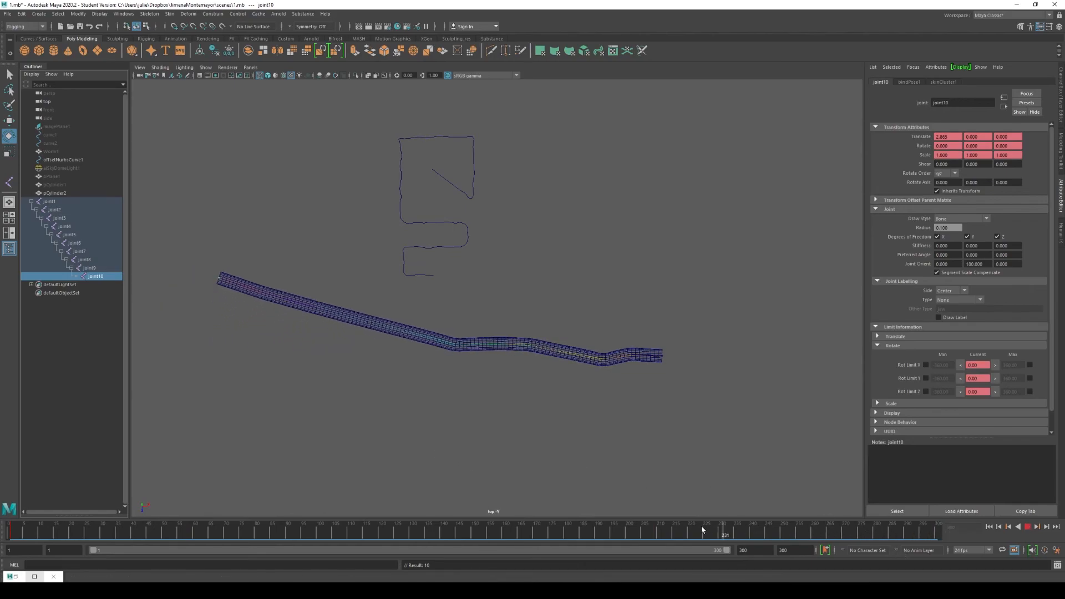
{"action": "key", "text": "Escape"}
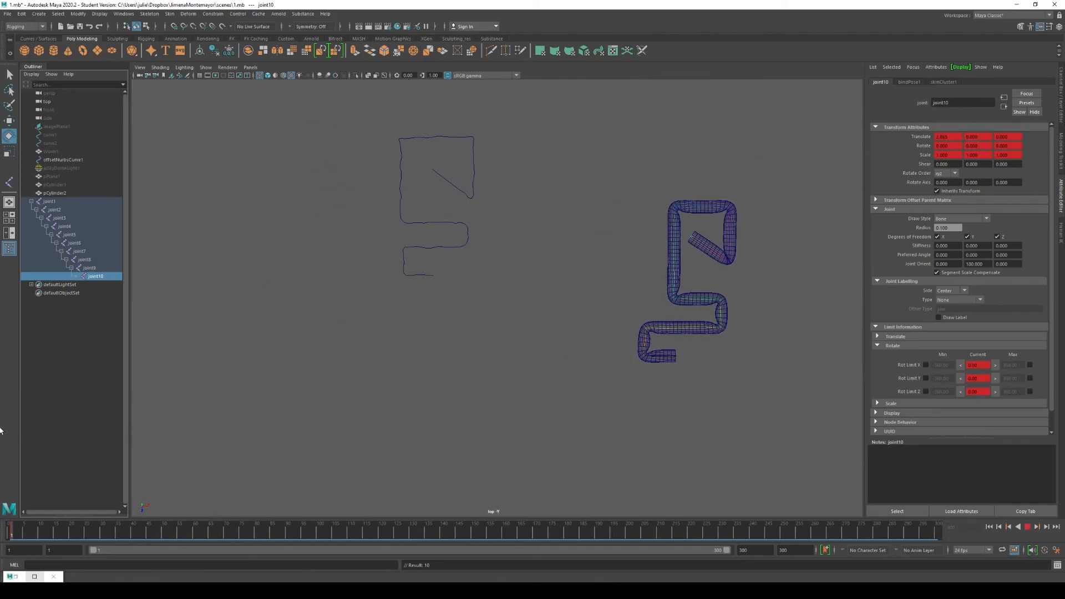
- Display the scene smooth shaded, clear the selection, and look at the worm at an angle through the persp camera
{"action": "key", "text": "5"}
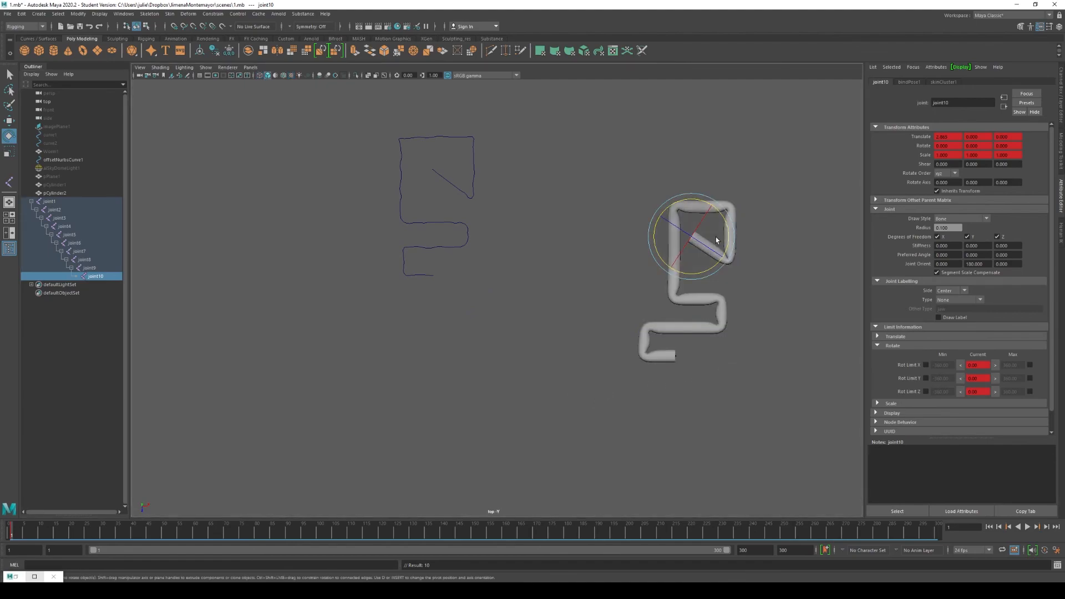
{"action": "left_click", "coordinate": [791, 267]}
{"action": "middle_click_drag", "start_coordinate": [791, 265], "coordinate": [549, 261], "text": "alt"}
{"action": "right_click_drag", "start_coordinate": [550, 262], "coordinate": [662, 383], "text": "alt"}
{"action": "left_click", "coordinate": [254, 67]}
{"action": "mouse_move", "coordinate": [294, 78]}
{"action": "left_click", "coordinate": [355, 79]}
{"action": "mouse_move", "coordinate": [636, 377]}
{"action": "left_mouse_down", "text": "alt"}
{"action": "mouse_move", "coordinate": [647, 359]}
{"action": "mouse_move", "coordinate": [637, 367]}
{"action": "left_mouse_up", "text": "alt"}
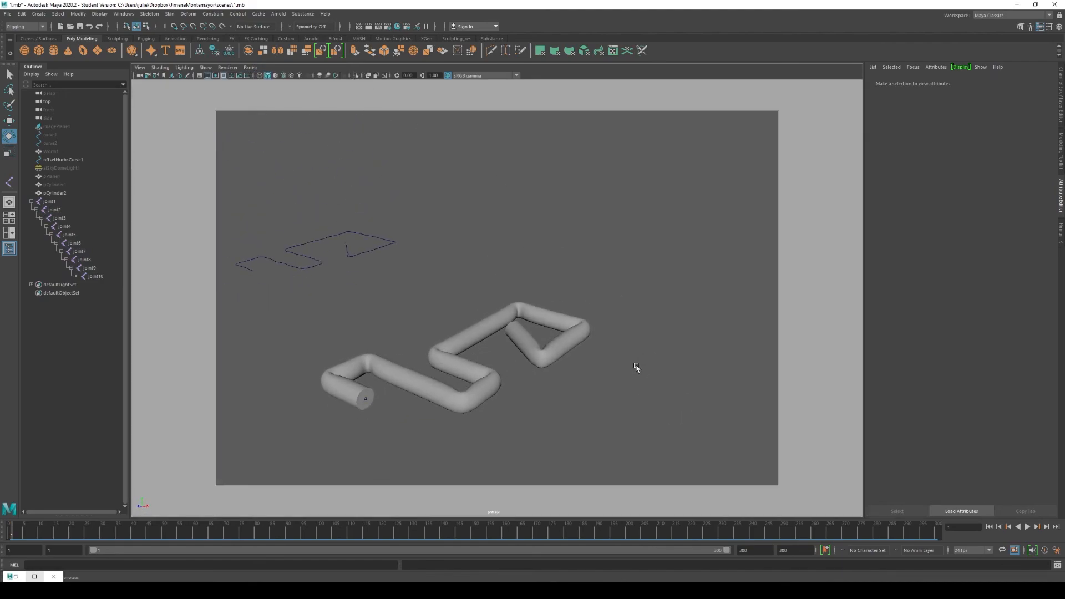
- Unhide the ground plane pPlane1 beneath the worm
{"action": "left_click", "coordinate": [56, 176]}
{"action": "key", "text": "shift+h"}
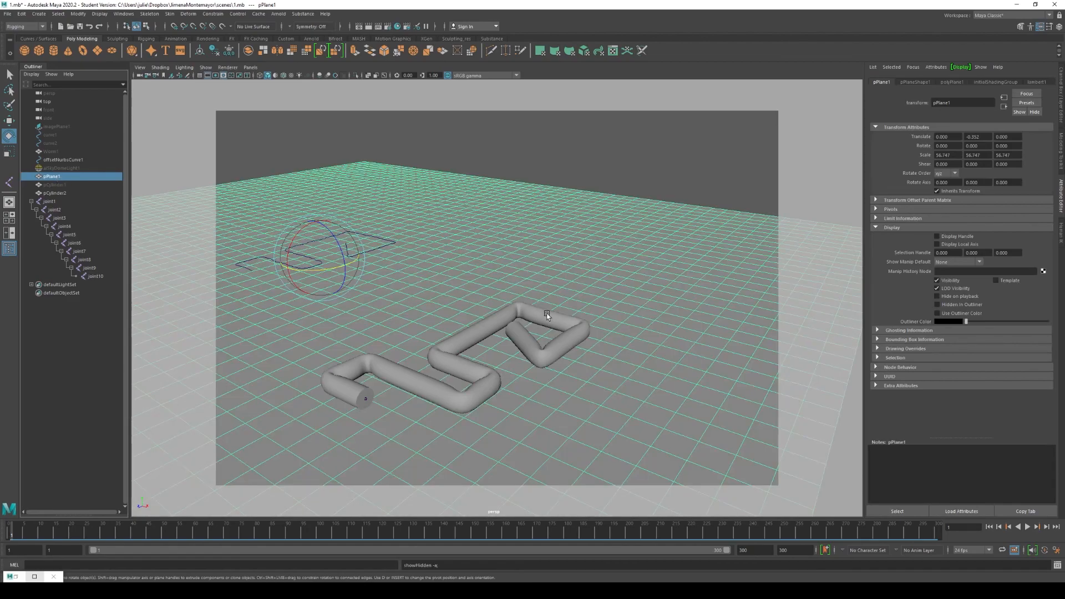
- Assign the existing green lambert2 material to the worm mesh pCylinder2 in Hypershade, and clear the selection
{"action": "left_click", "coordinate": [534, 310]}
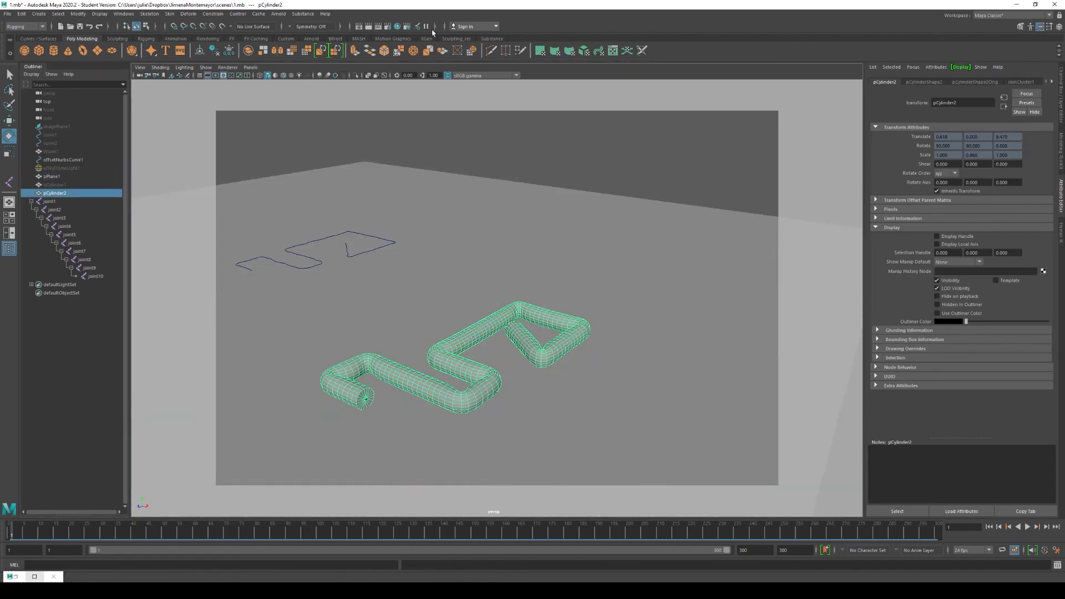
{"action": "left_click", "coordinate": [397, 28]}
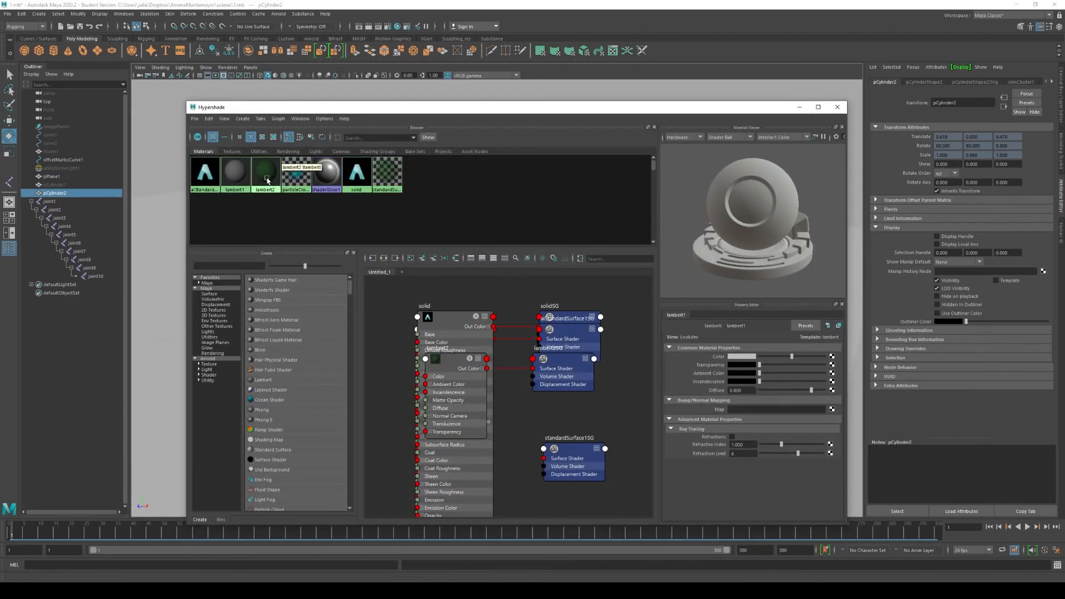
{"action": "right_click_drag", "start_coordinate": [264, 181], "coordinate": [260, 156]}
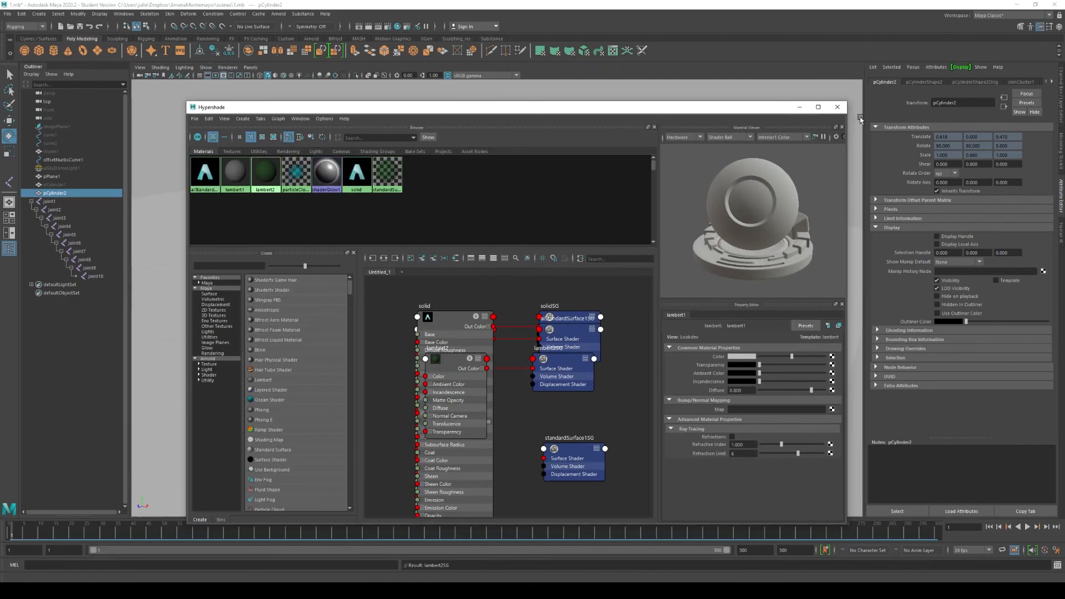
{"action": "left_click", "coordinate": [800, 108]}
{"action": "left_click", "coordinate": [646, 206]}
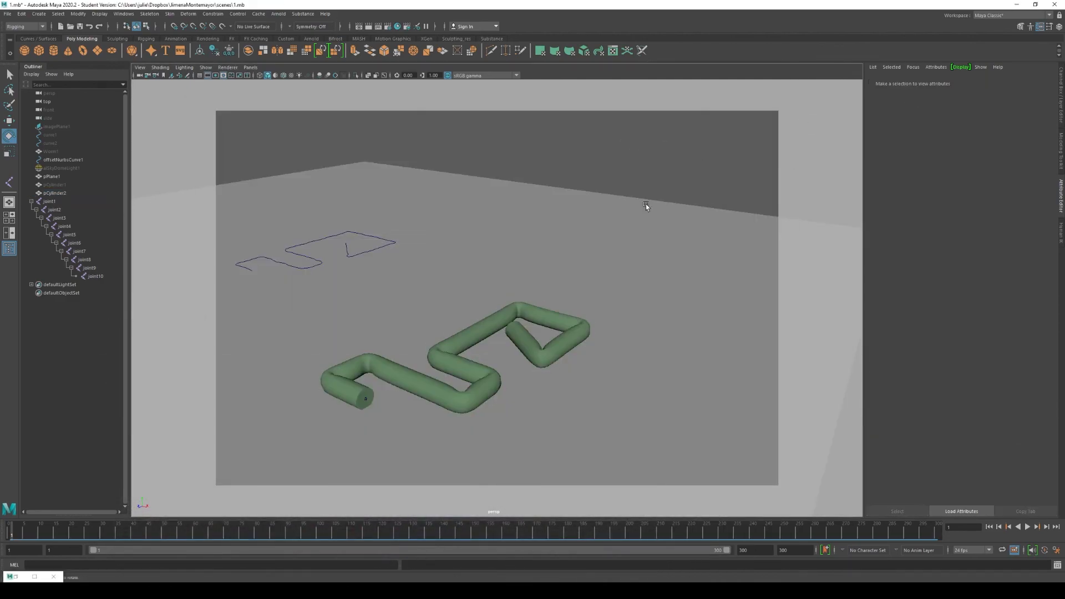
- Play the animation in the perspective view to review the green worm uncurling on the ground plane
{"action": "left_click", "coordinate": [1028, 527]}
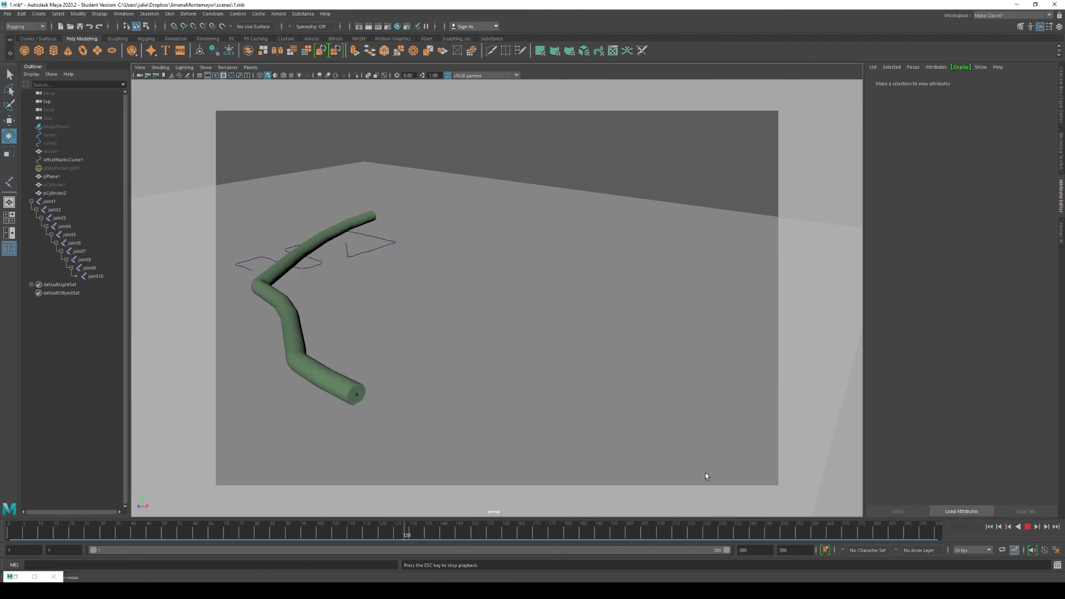
{"action": "scroll", "coordinate": [616, 424], "scroll_direction": "down", "scroll_amount": 1}
{"action": "scroll", "coordinate": [617, 423], "scroll_direction": "down", "scroll_amount": 1}
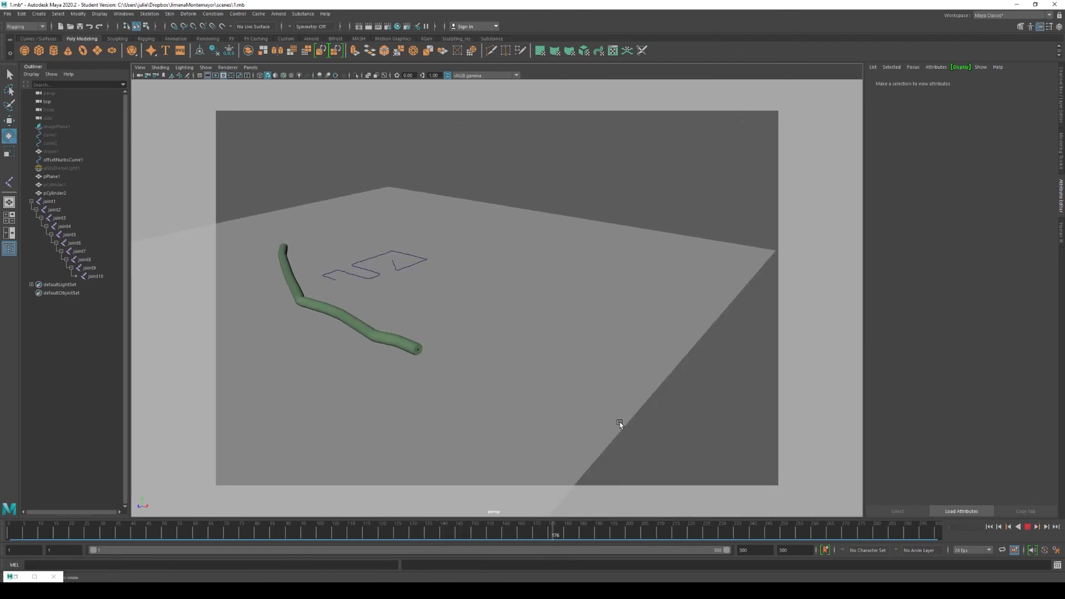